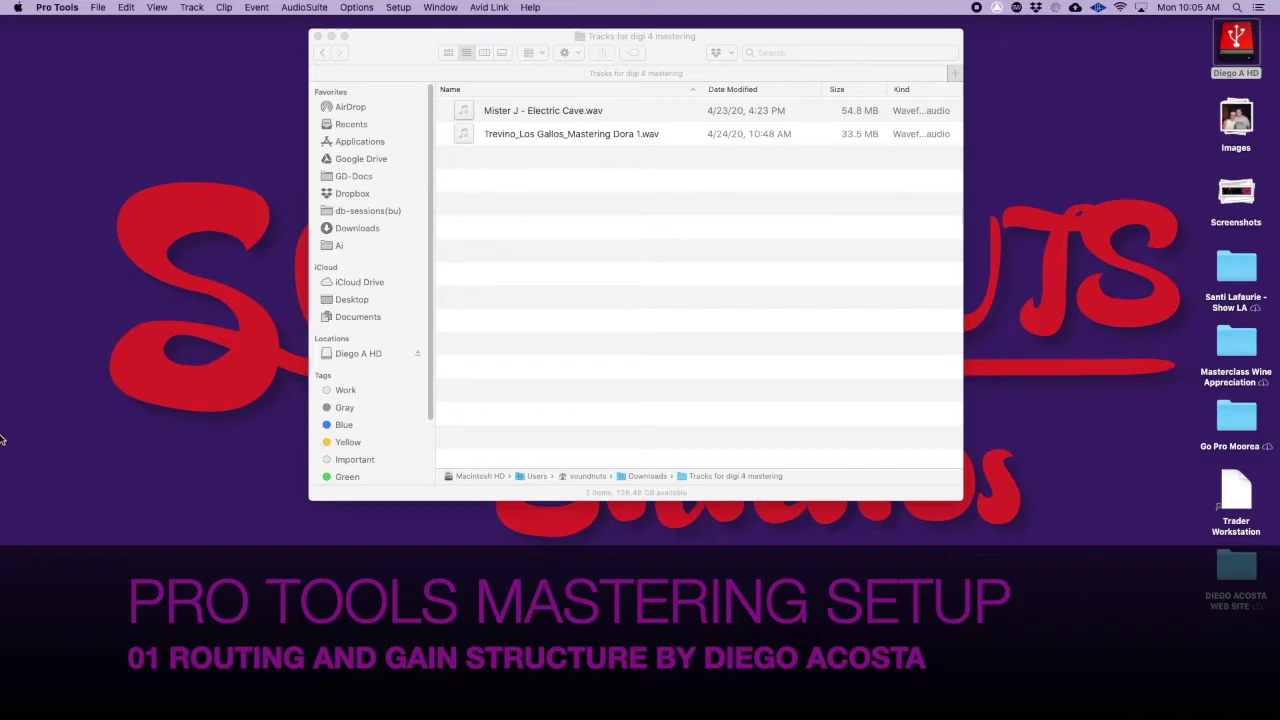
Step: Create session 'artist - album - first name last - MAstering v1' at 44.1 kHz with Stereo Mix I/O in the chosen folder
mouse_move(4, 440)
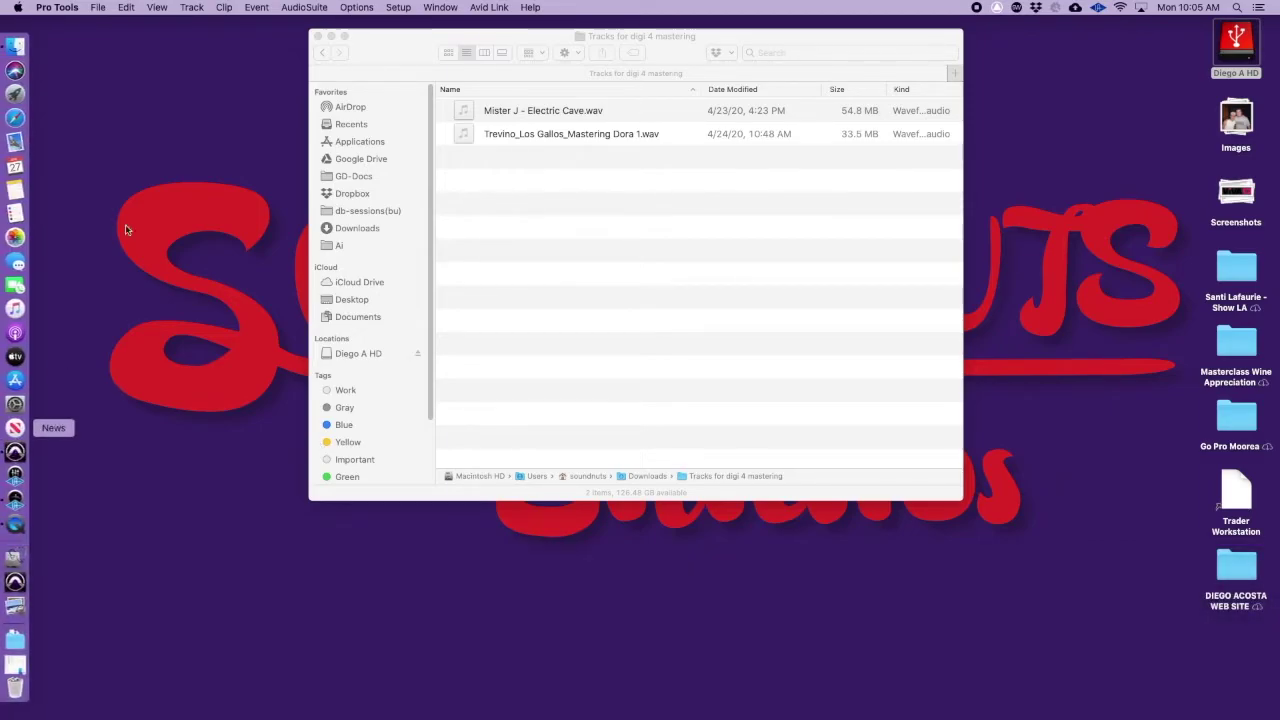
left_click(99, 8)
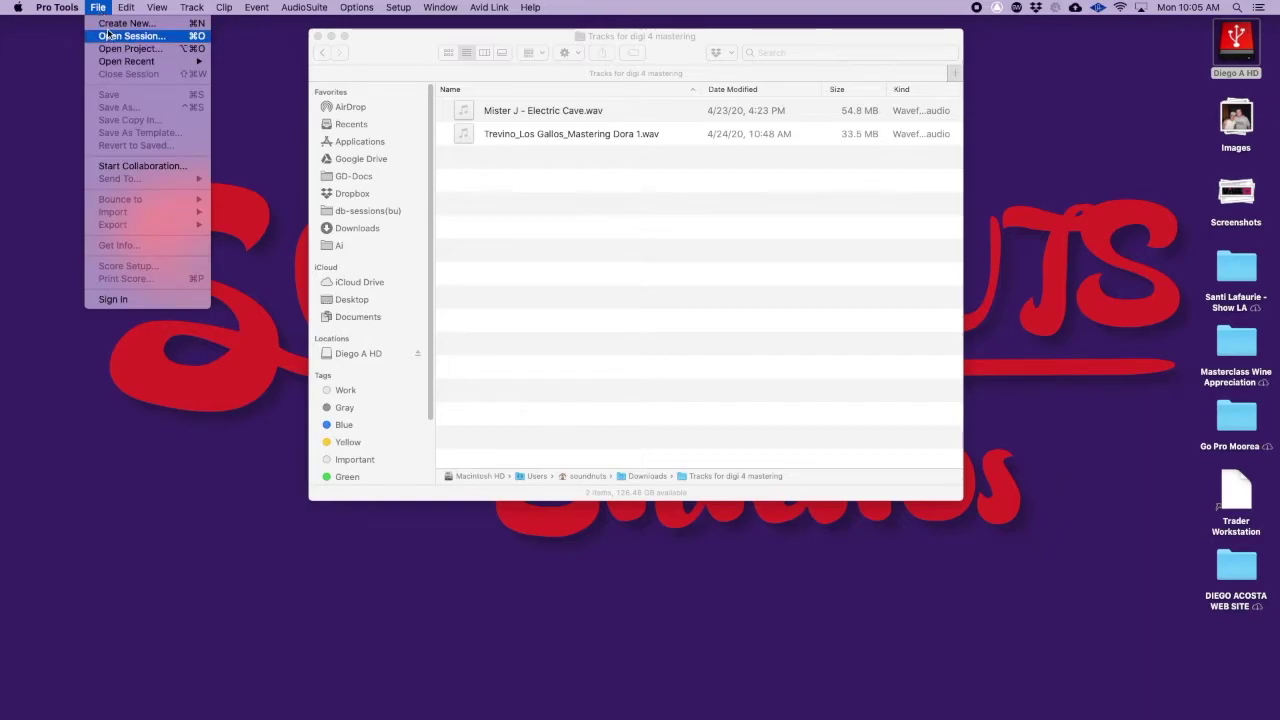
left_click(110, 21)
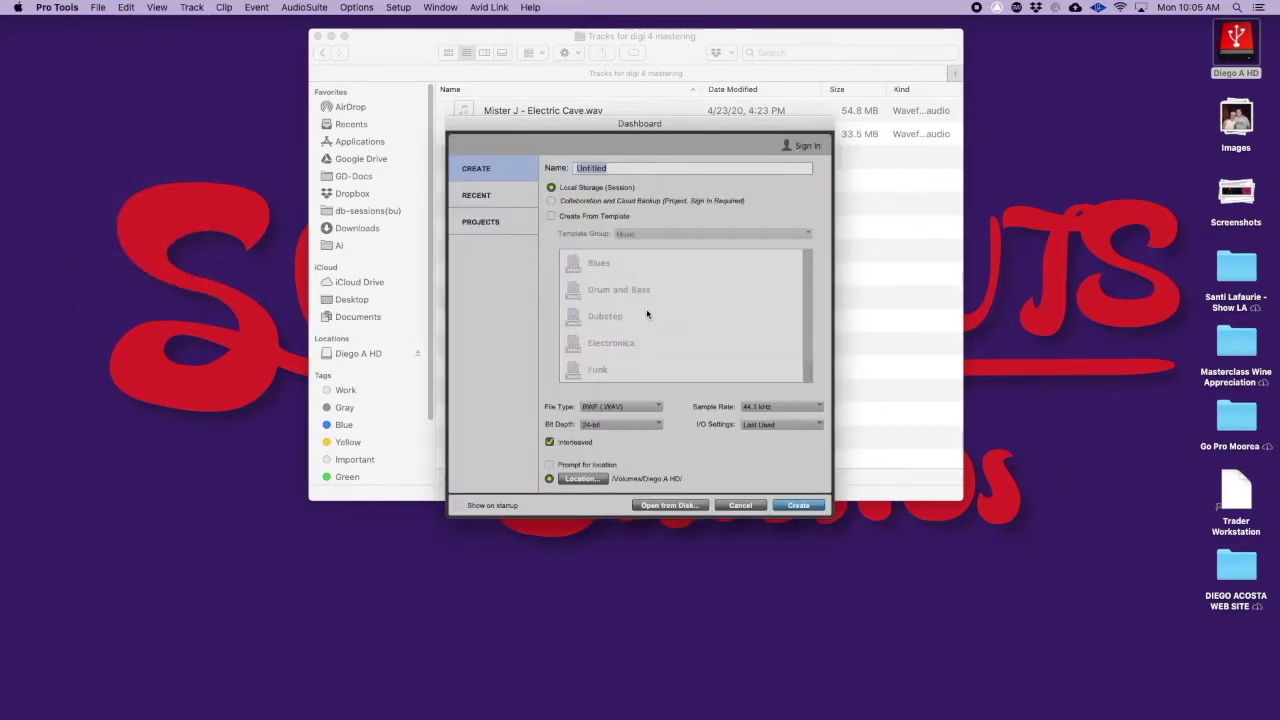
type("artist -")
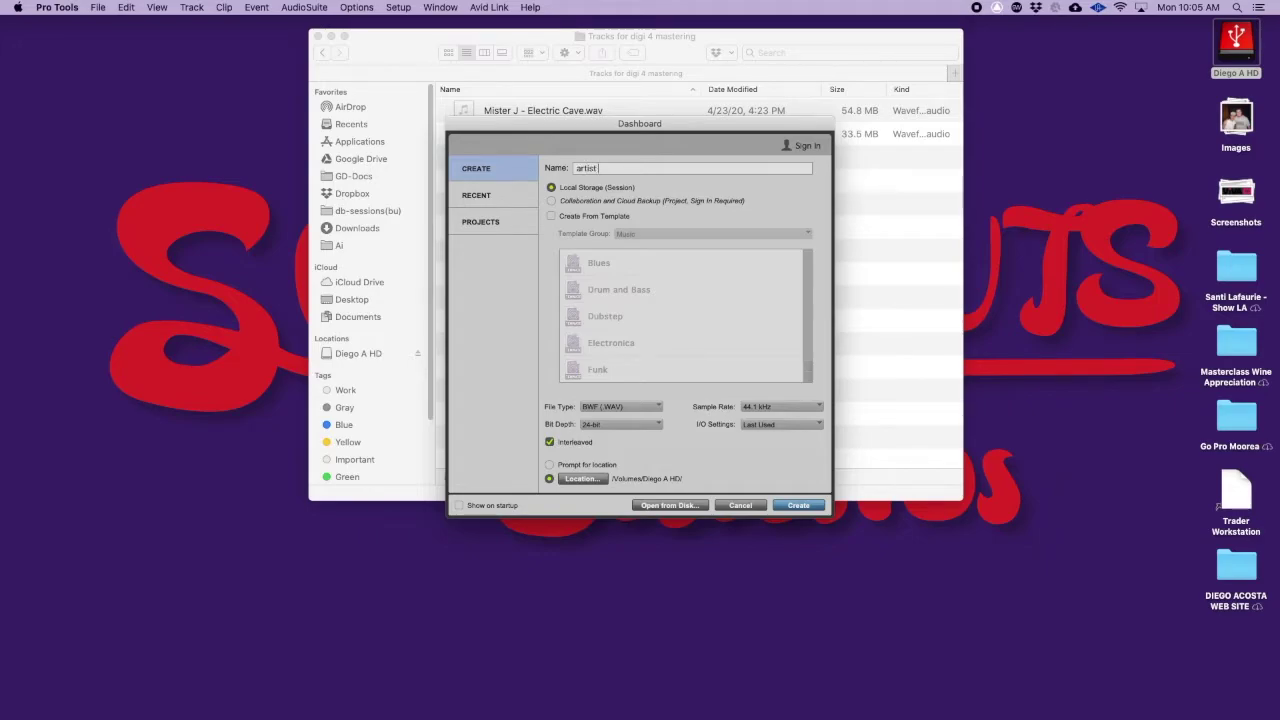
type(" album - first name la")
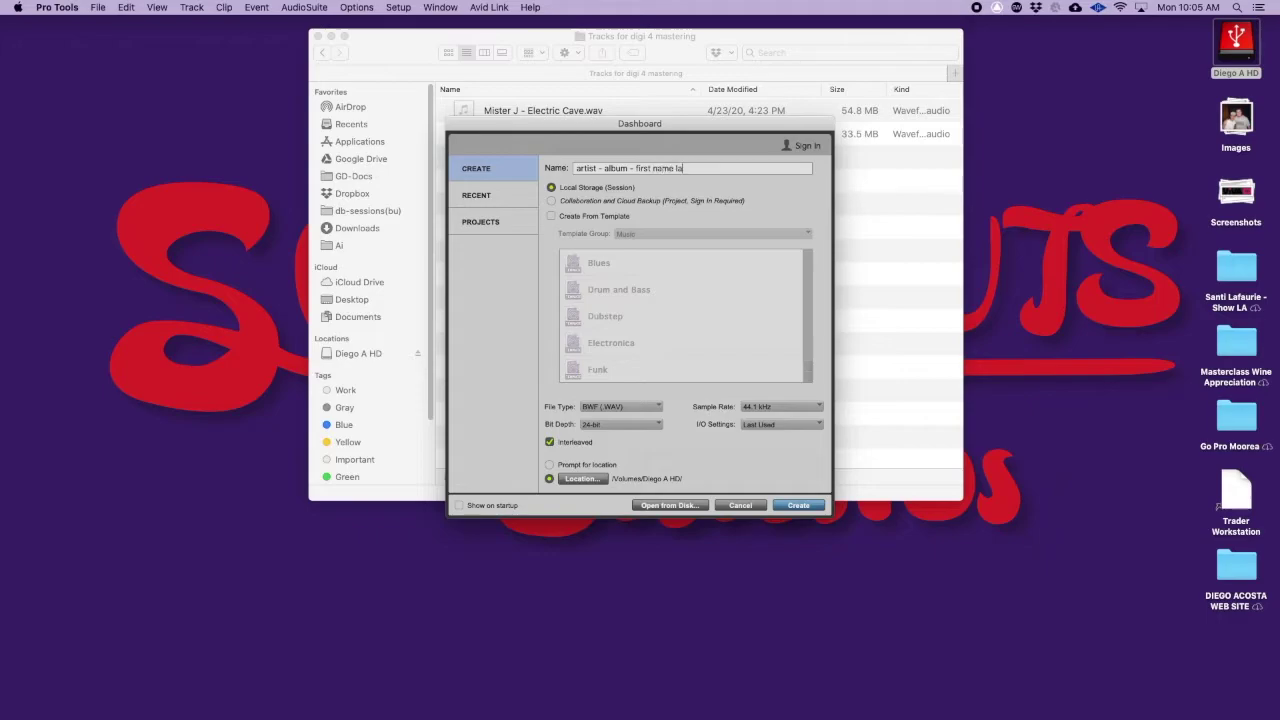
type("st - MAstering")
type("v1")
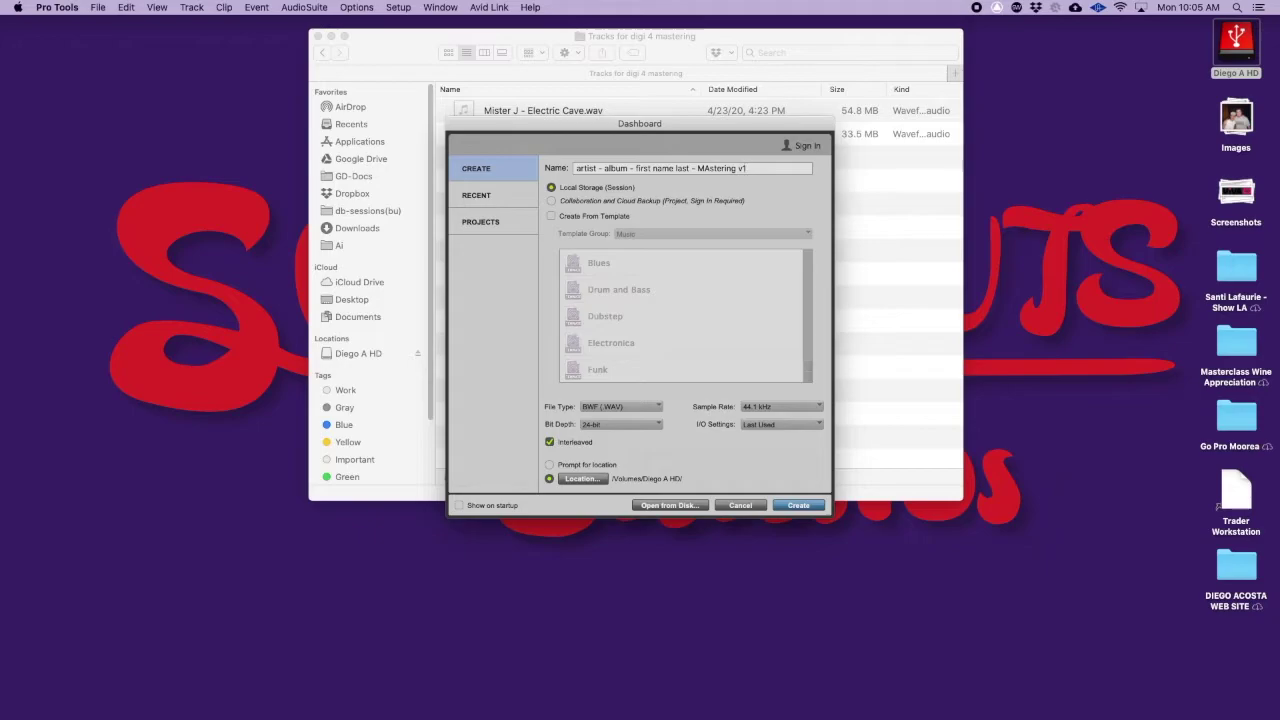
left_click(758, 406)
left_click(760, 410)
left_click(746, 428)
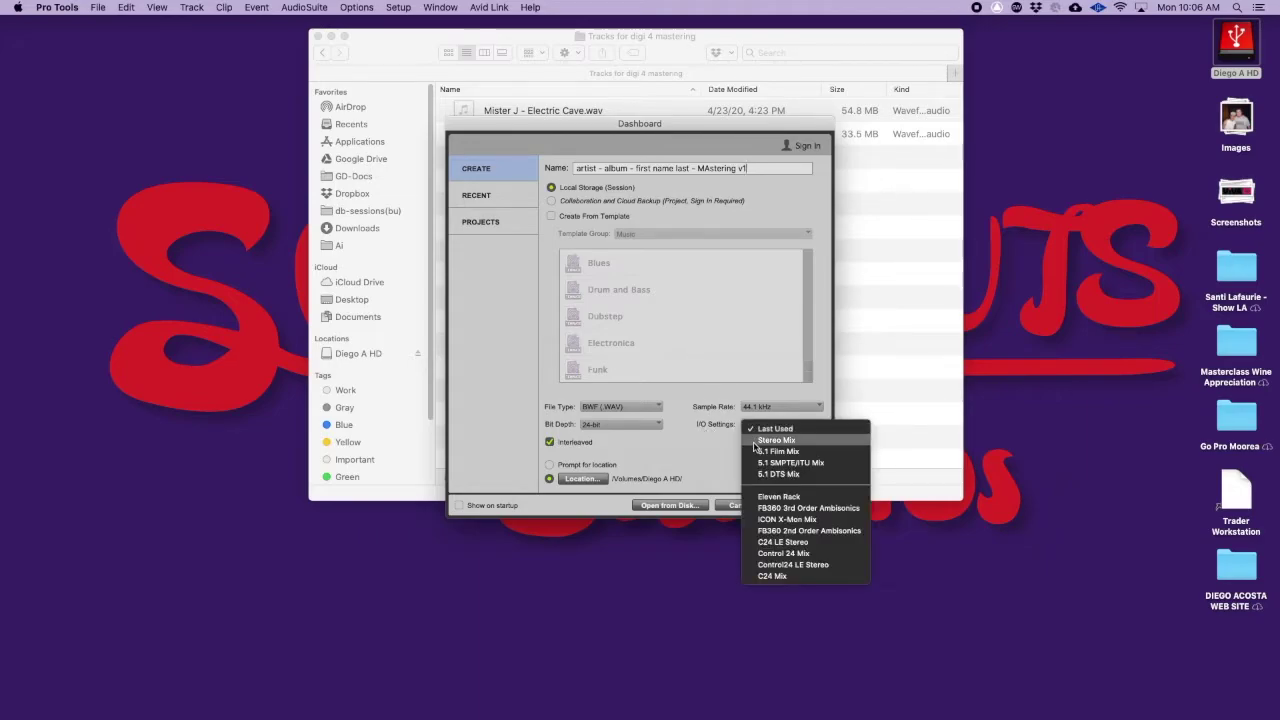
left_click(753, 441)
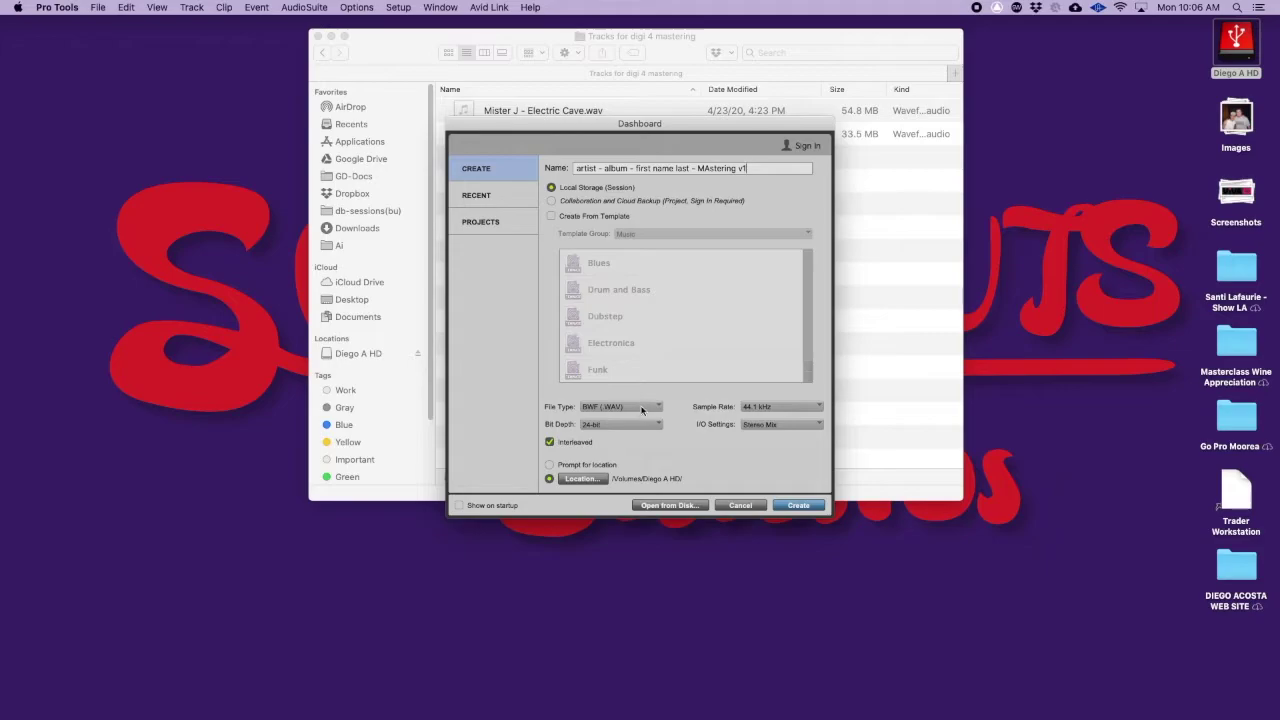
left_click(594, 479)
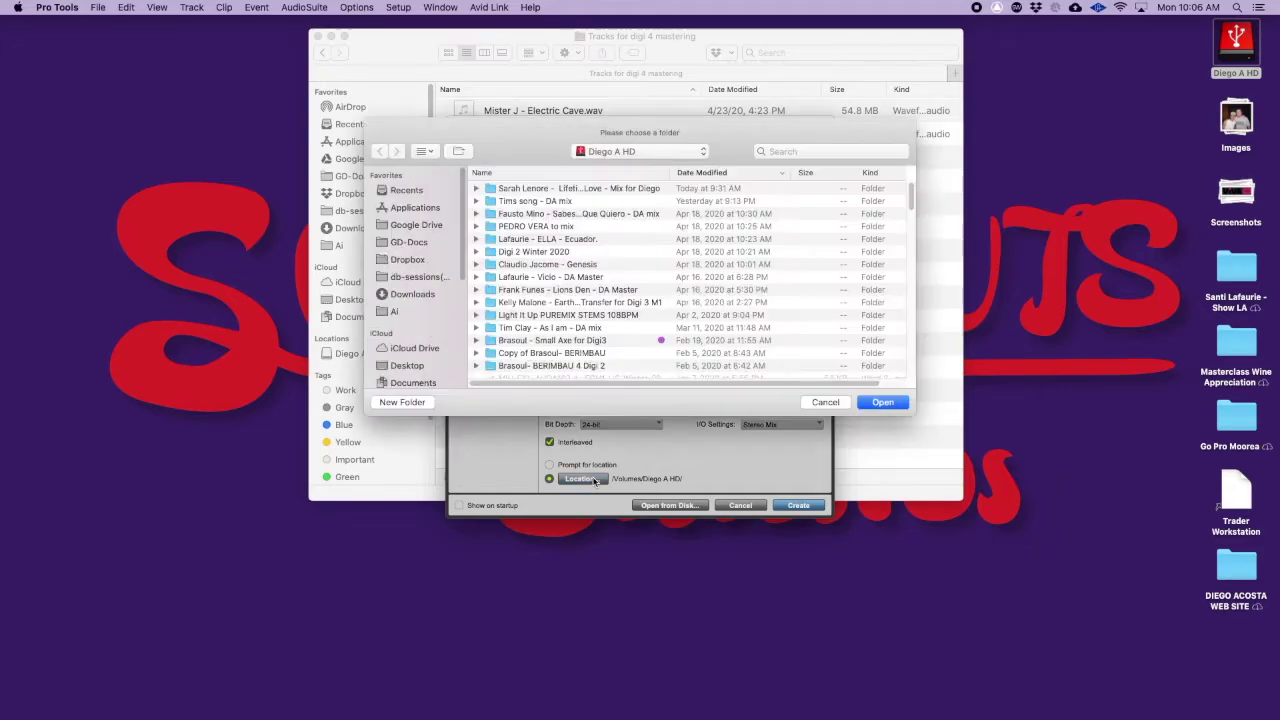
left_click(884, 402)
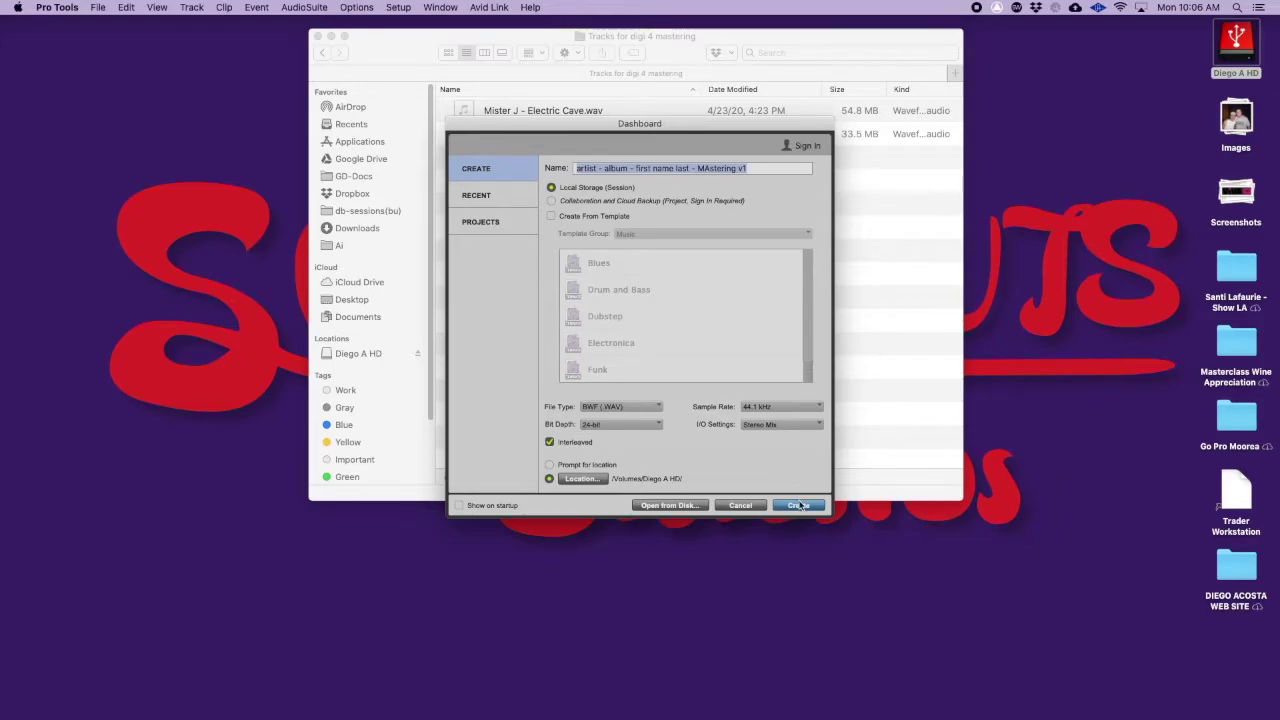
left_click(799, 506)
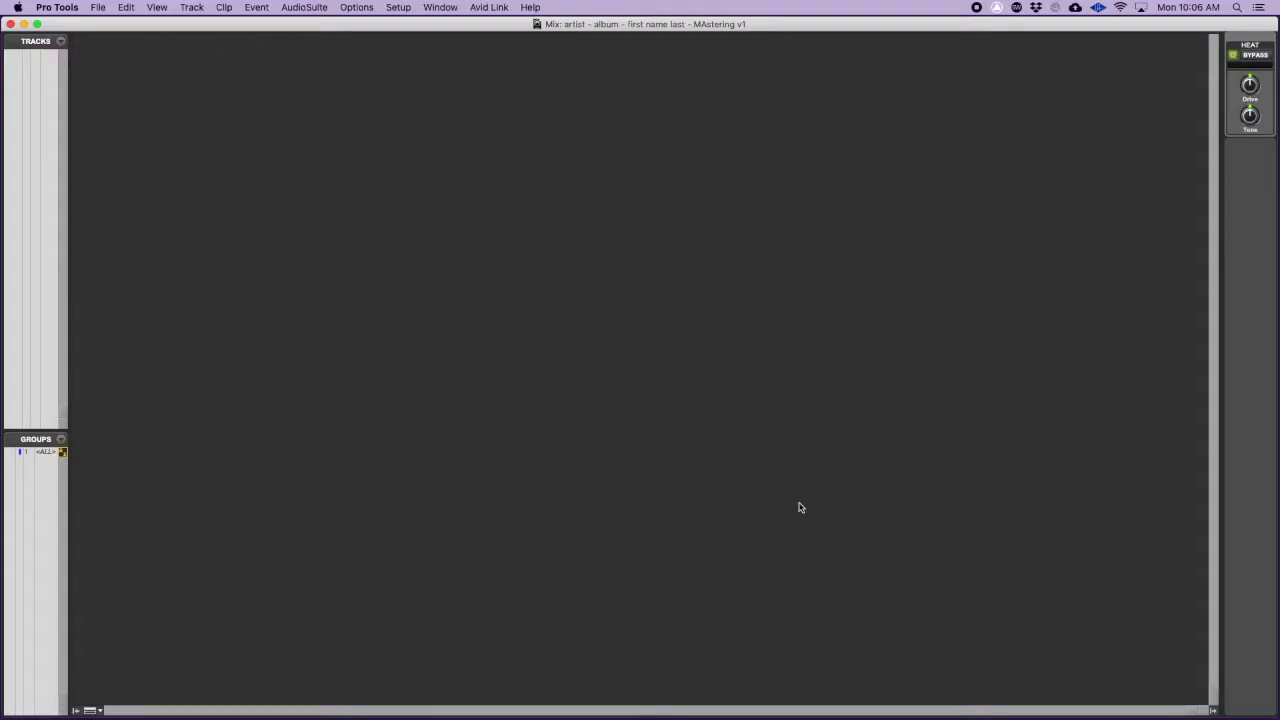
Step: Check the Processing preferences, then import both WAV songs from Finder as new tracks
left_click(58, 7)
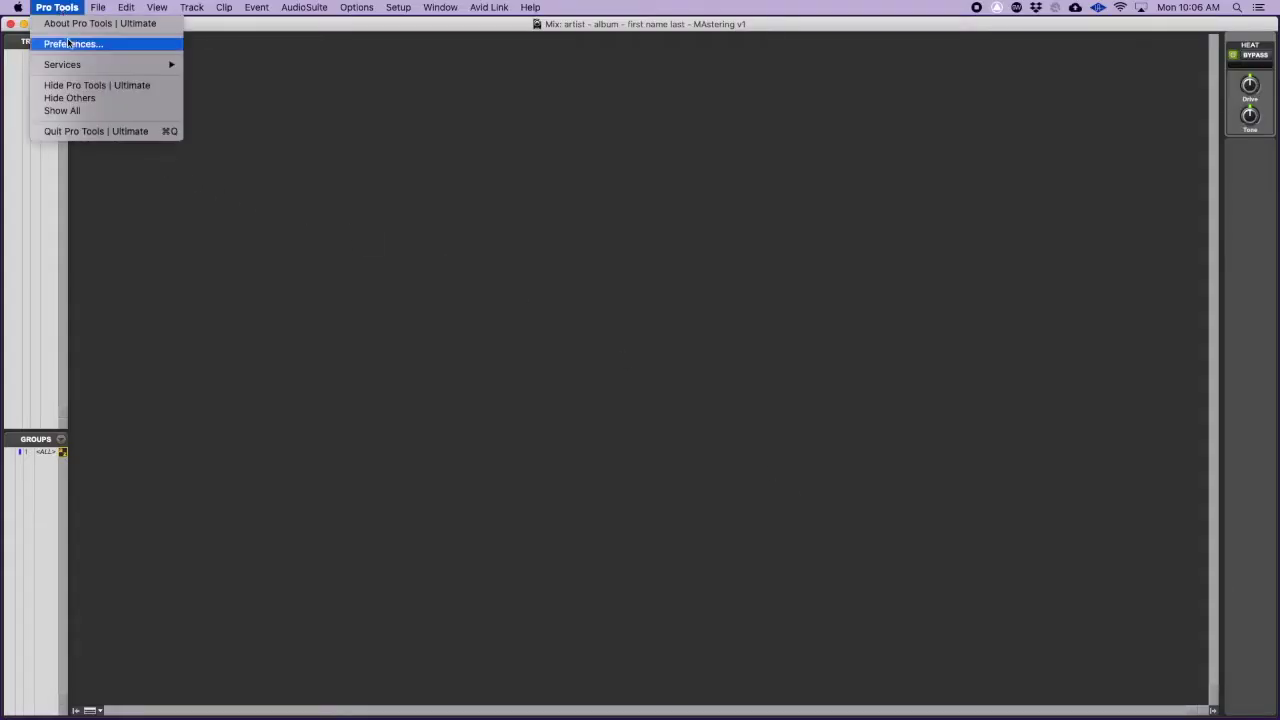
left_click(70, 44)
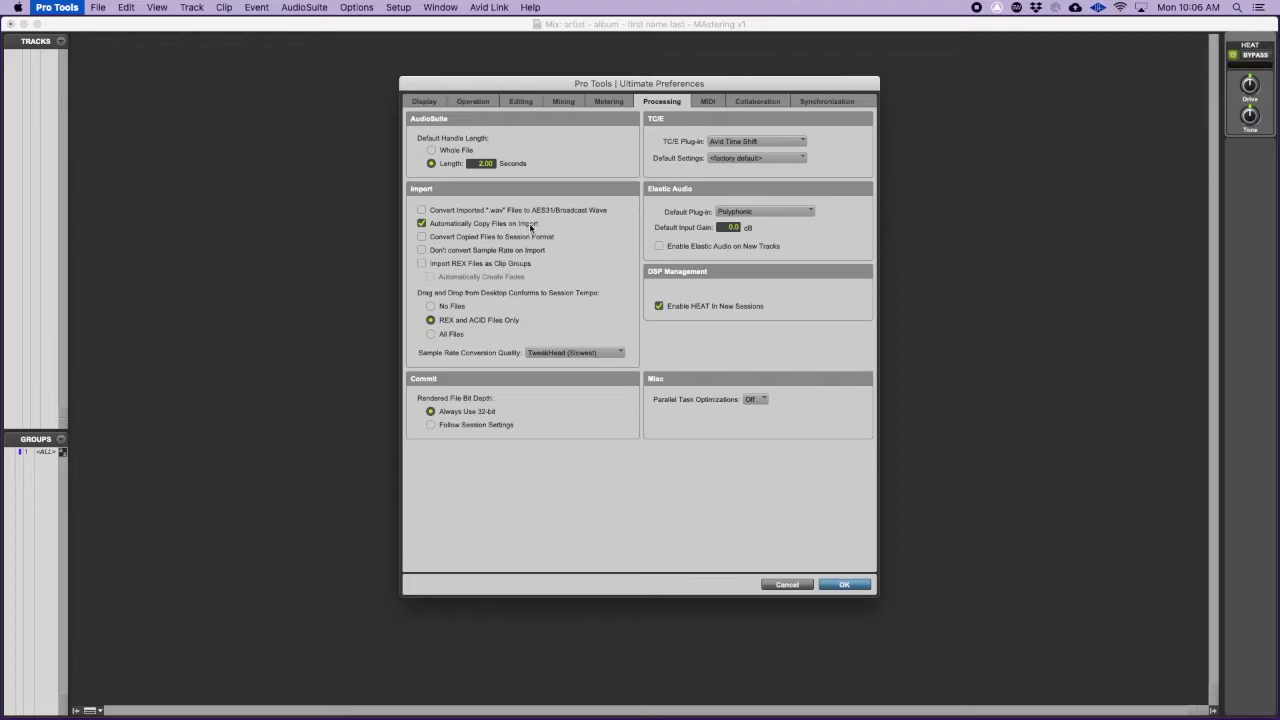
left_click(845, 587)
key("super+Tab")
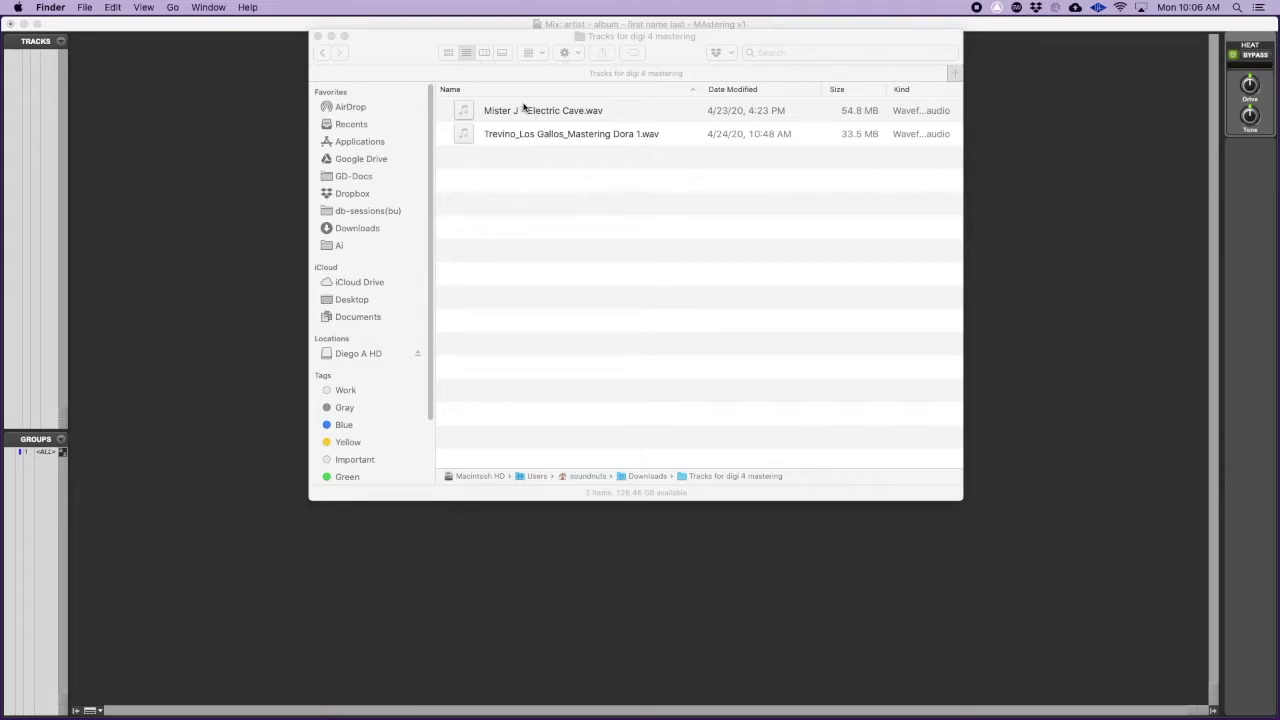
left_click(551, 191)
key("super+a")
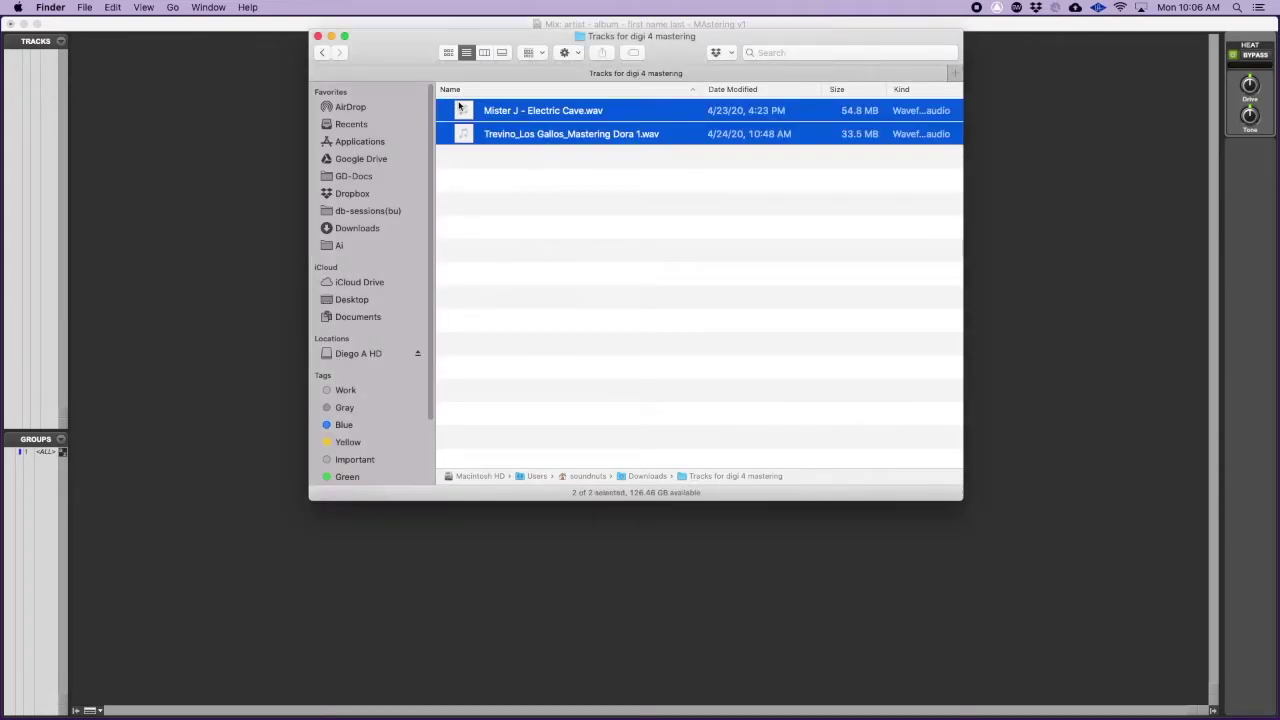
left_click_drag(460, 110, 32, 151)
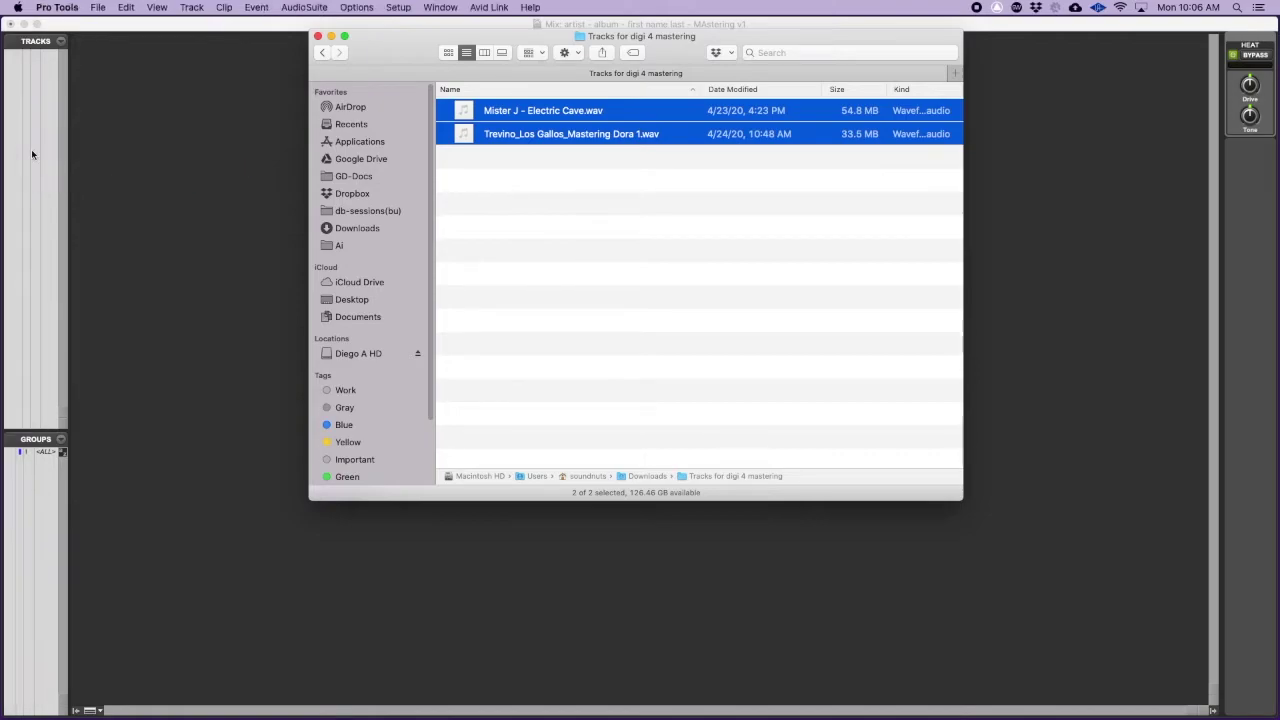
left_click(350, 226)
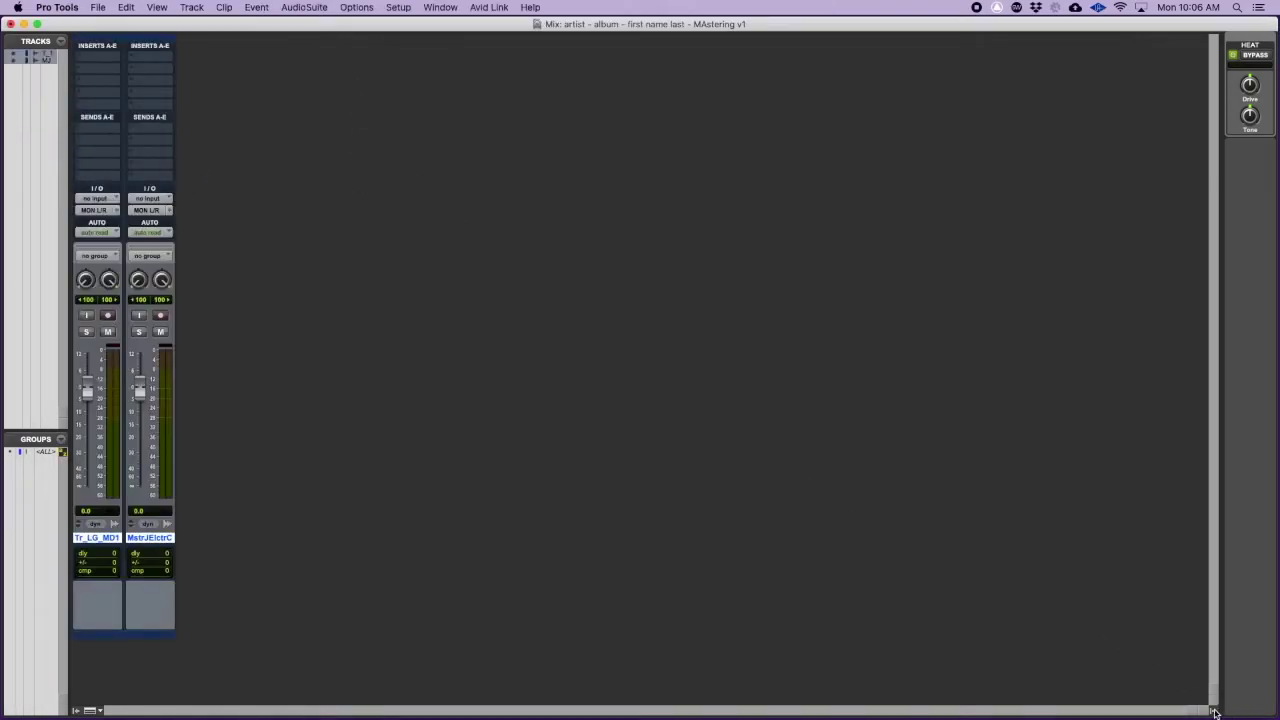
Step: Place the Electric Cave clip right after the Trevino song and zoom out to fit both
left_click_drag(1222, 714, 1268, 714)
key("super+equal")
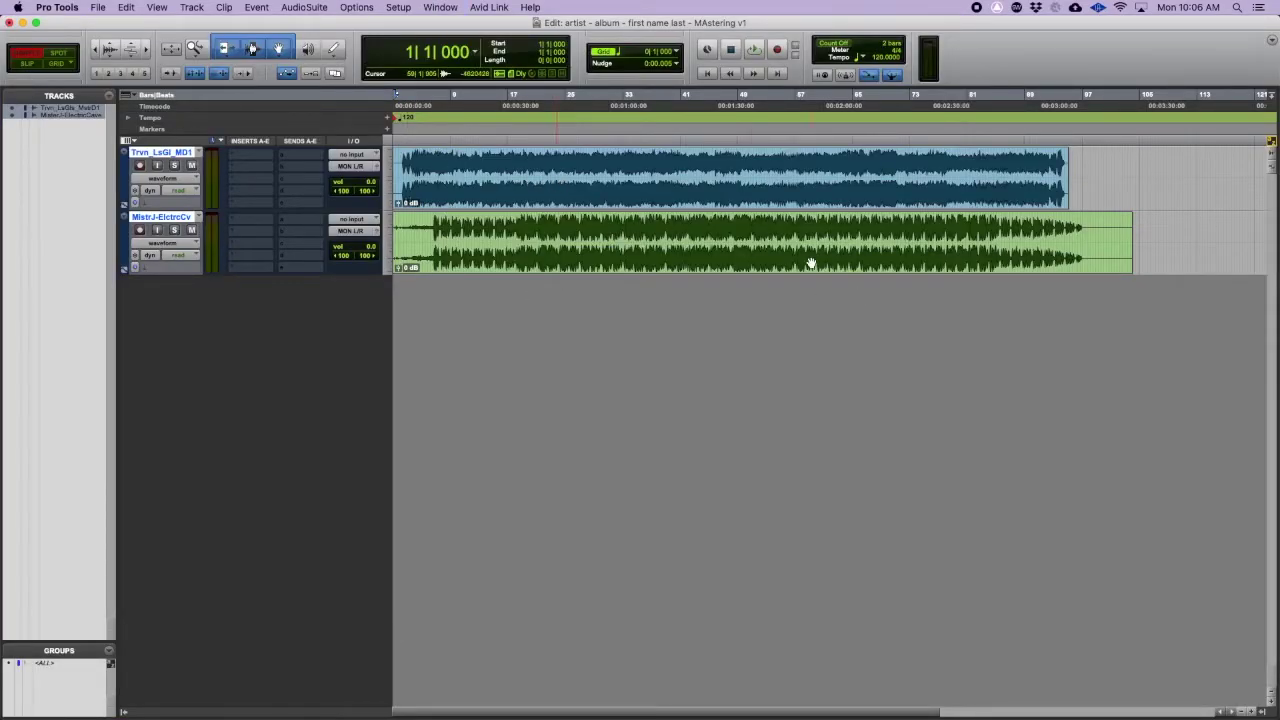
left_click_drag(811, 260, 1097, 176)
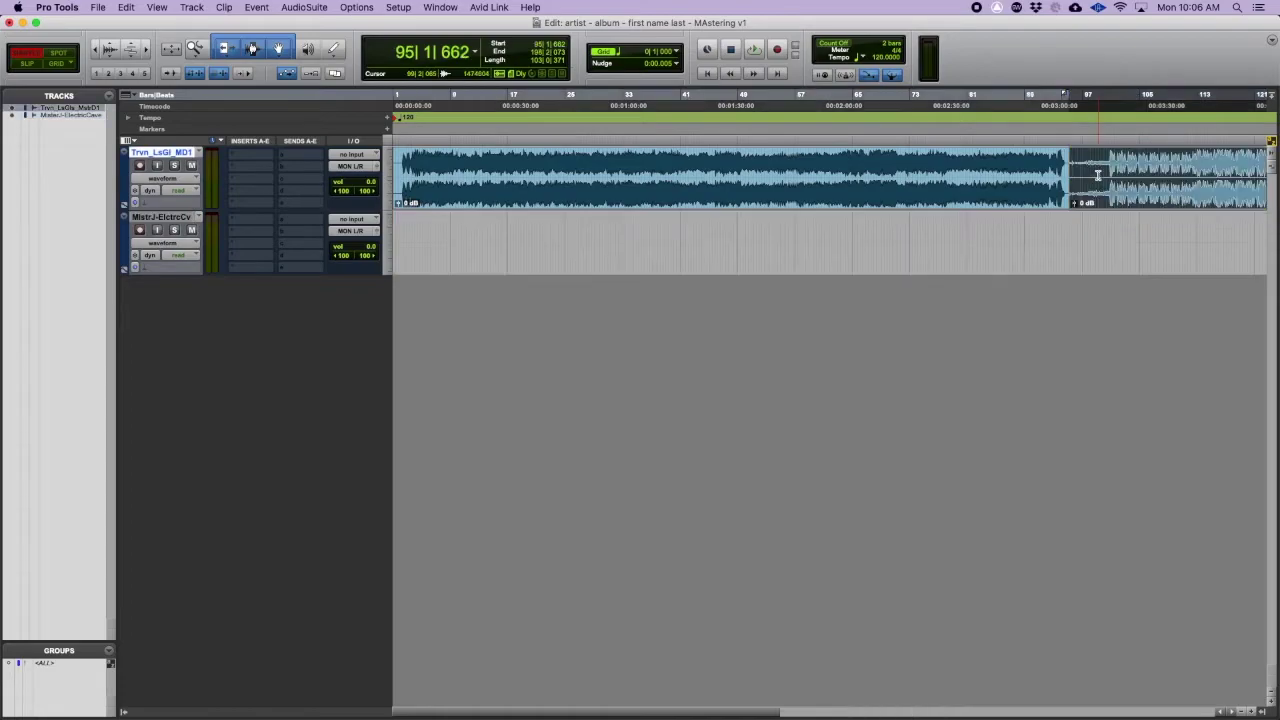
key("super+bracketleft")
key("super+bracketleft")
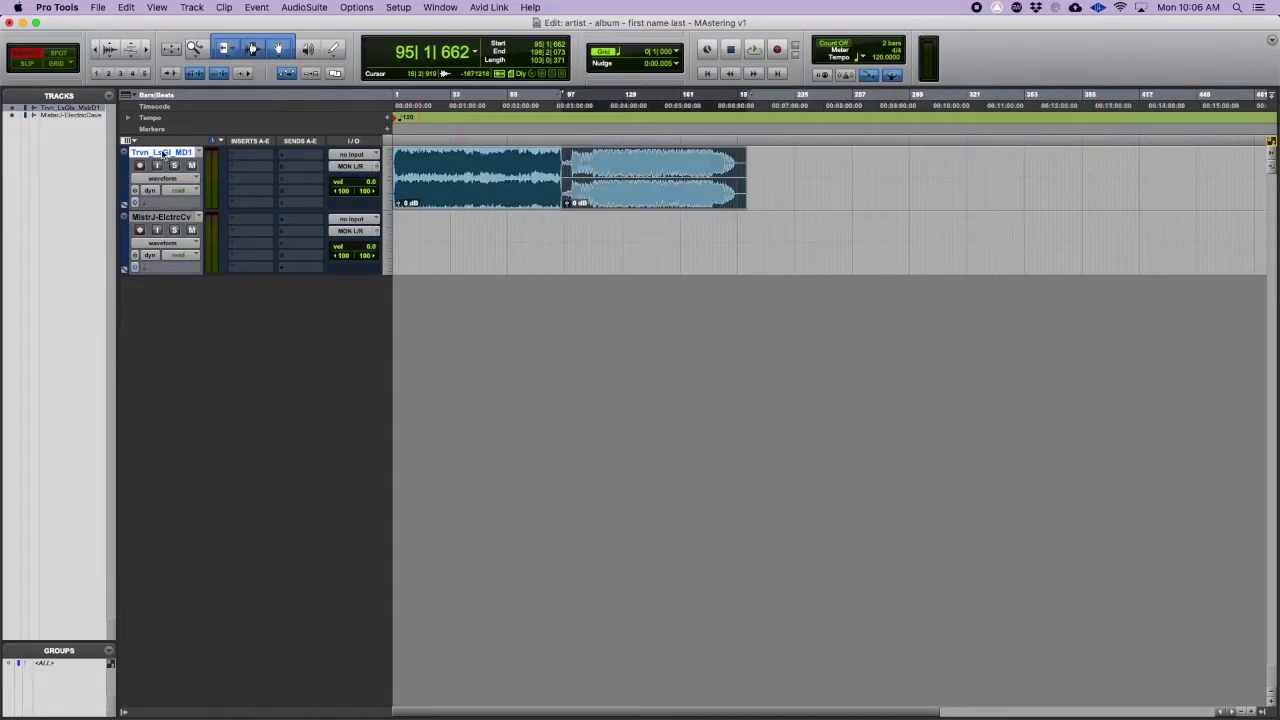
Step: Rename the first track to 'original'
double_click(163, 153)
type("original")
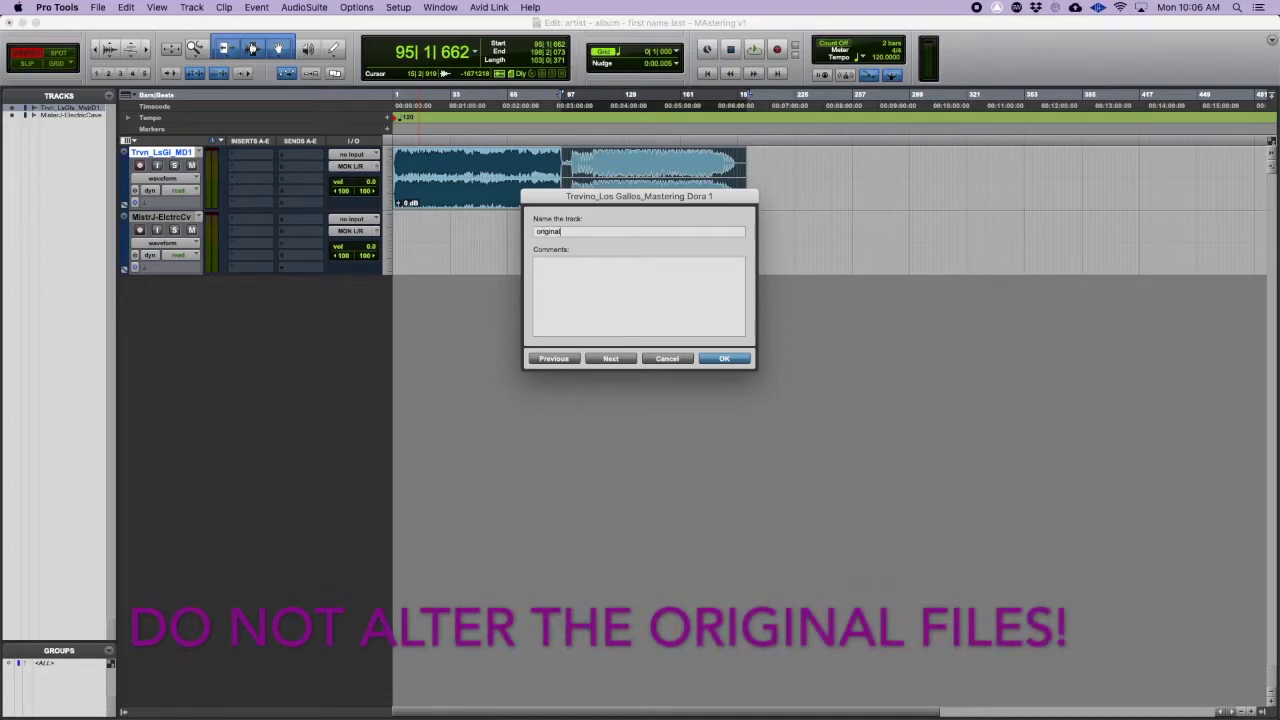
key("Return")
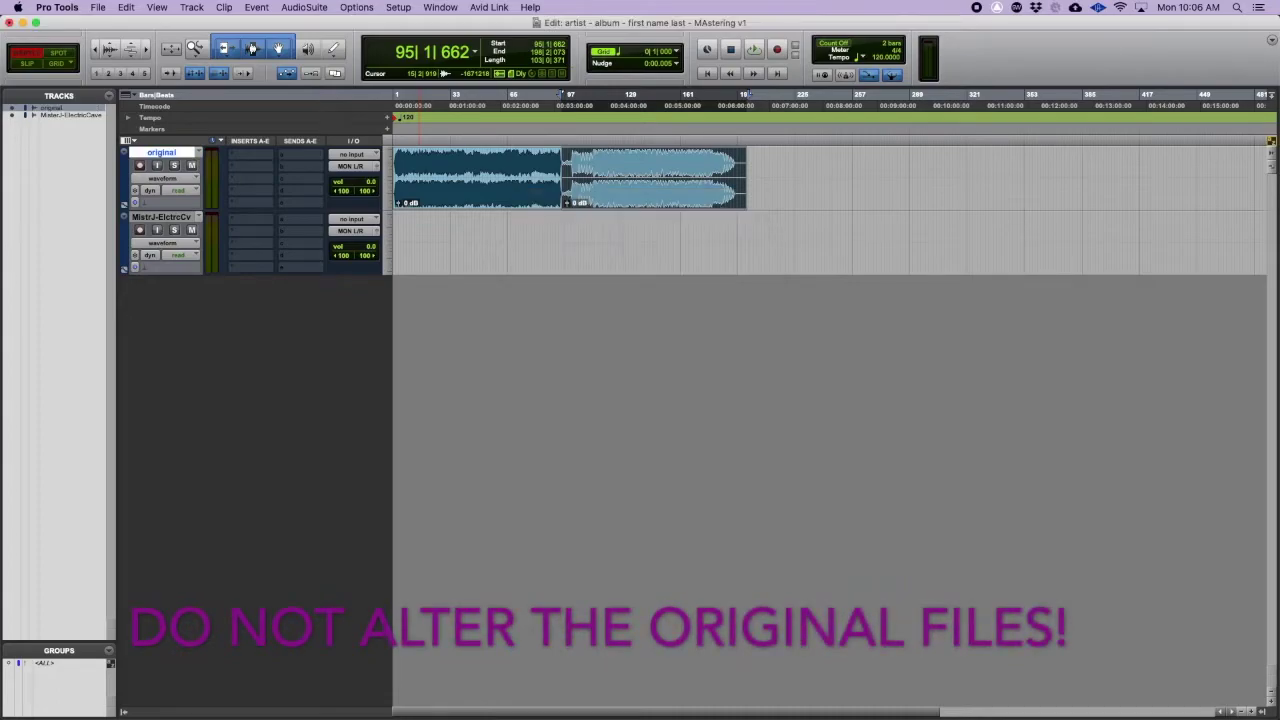
Step: Make Min:Secs the main ruler and hide the Bars|Beats, Timecode and Tempo rulers
left_click(128, 95)
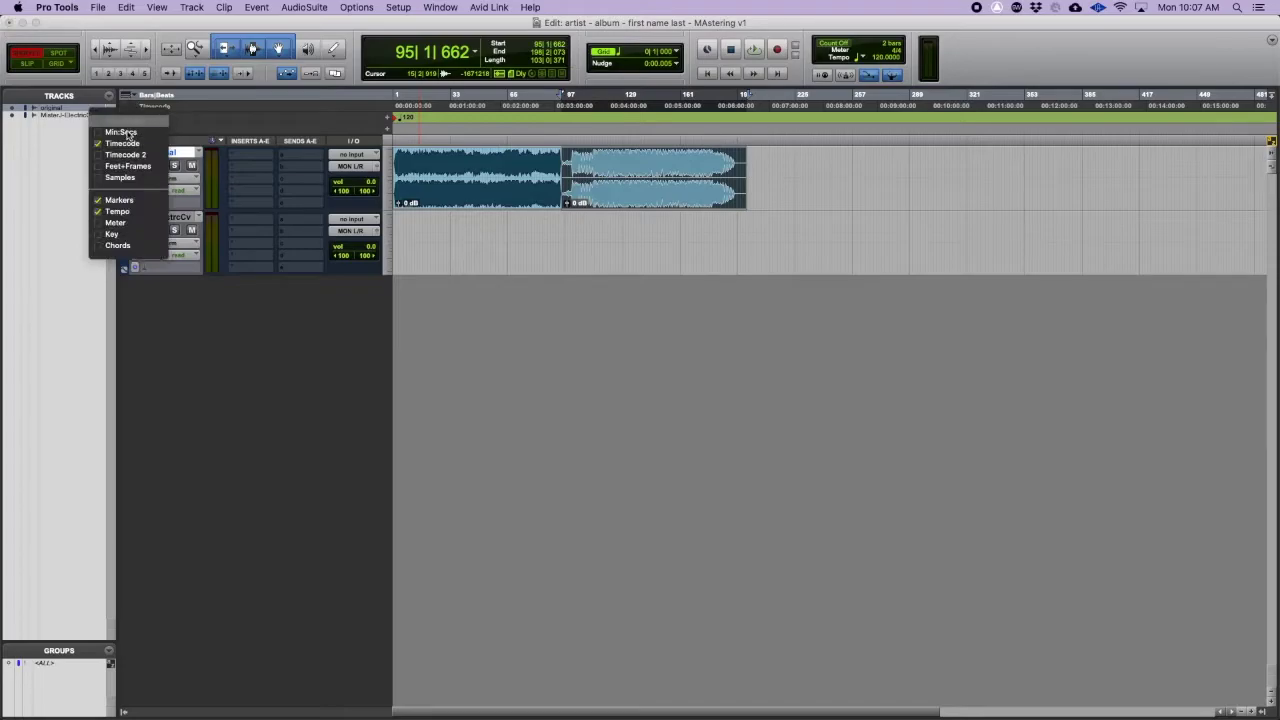
left_click(124, 131)
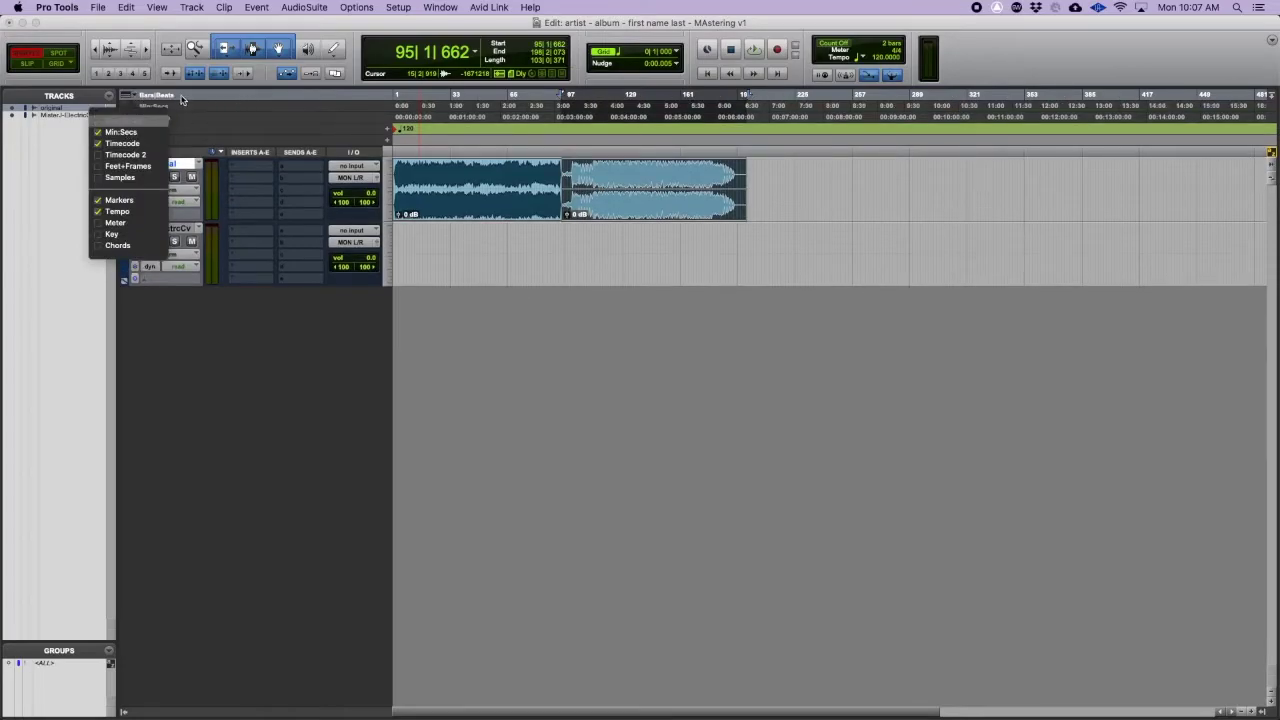
left_click(212, 112)
left_click(210, 107)
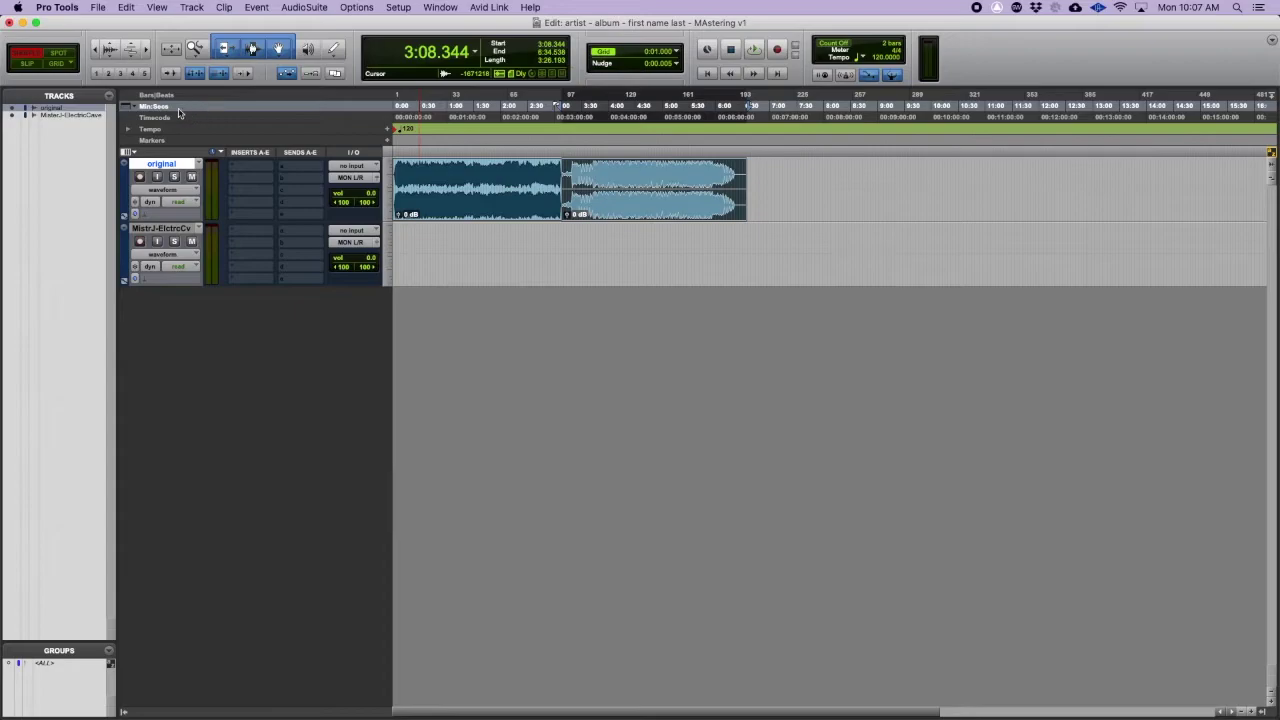
left_click(169, 95, "alt")
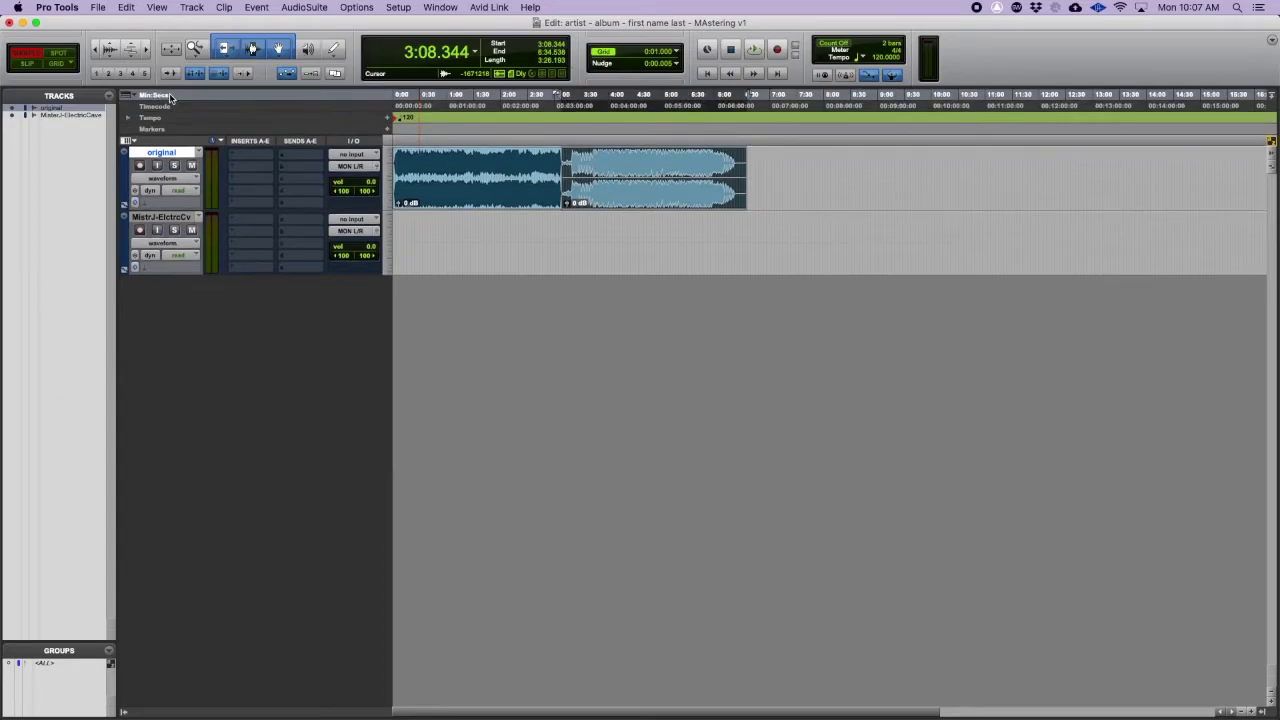
left_click(167, 106, "alt")
left_click(167, 109, "alt")
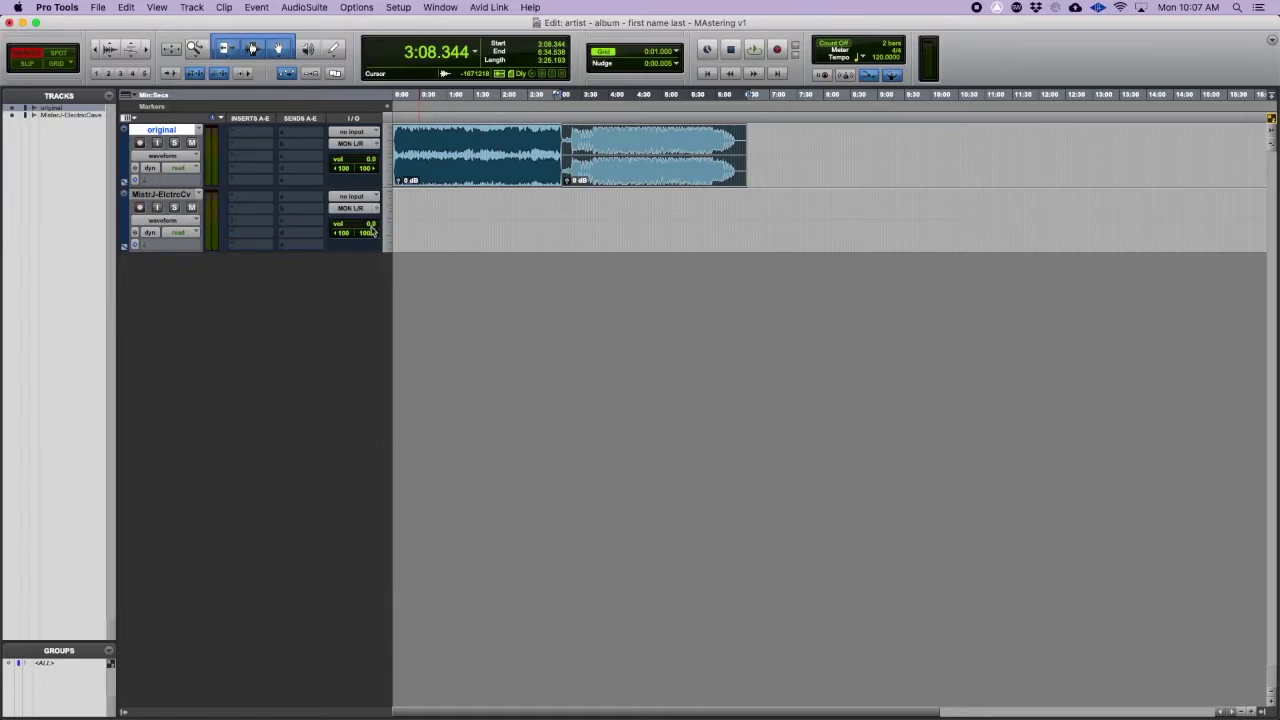
Step: Duplicate both original clips onto the second track
left_click(523, 137)
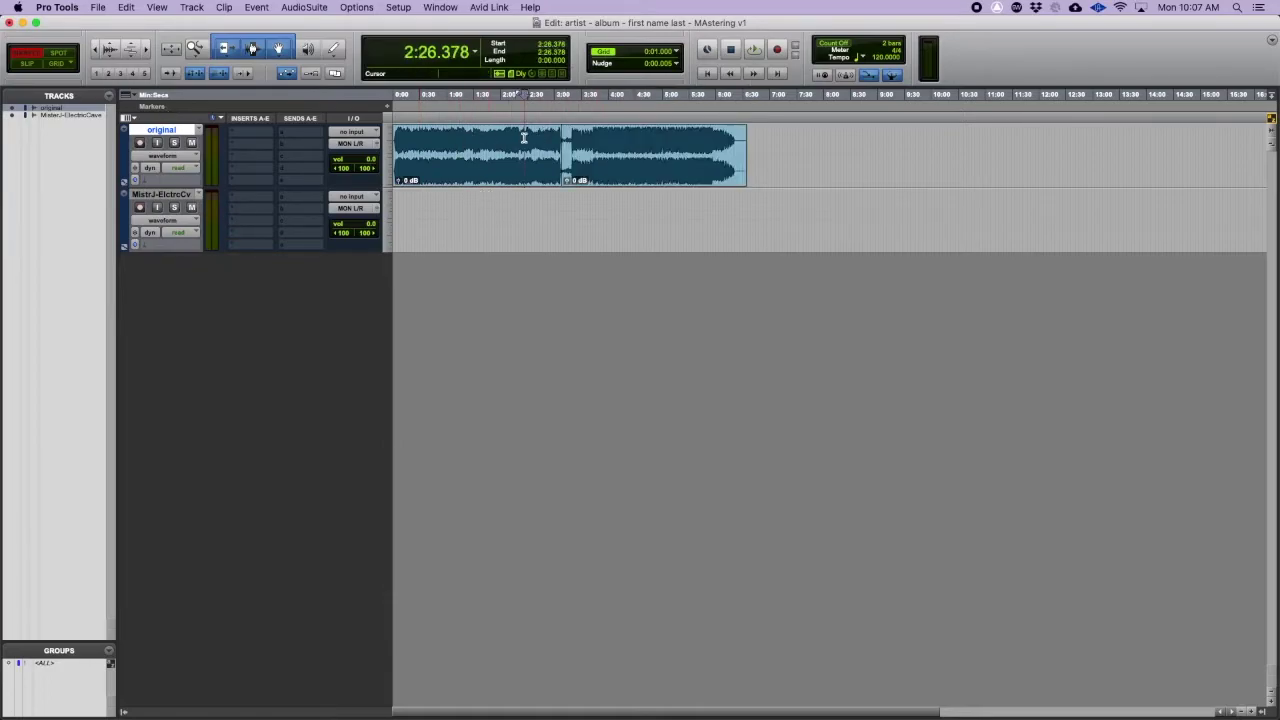
key("super+a")
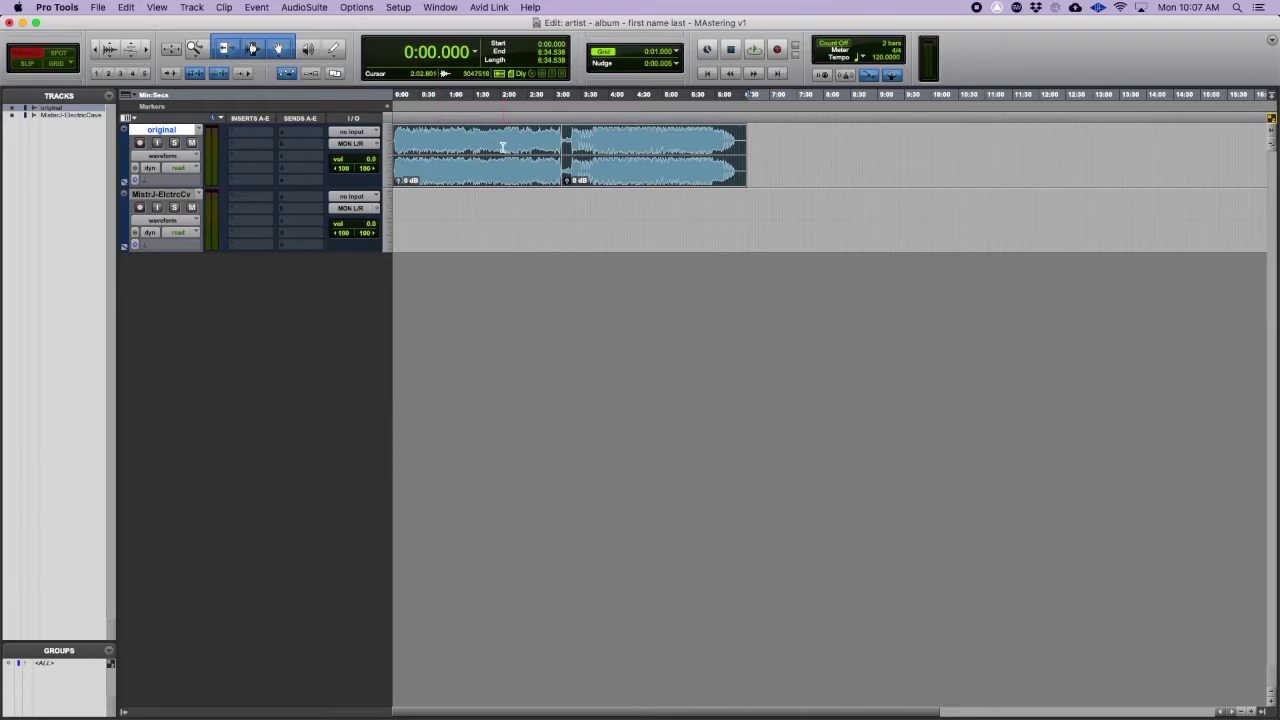
key("super+a")
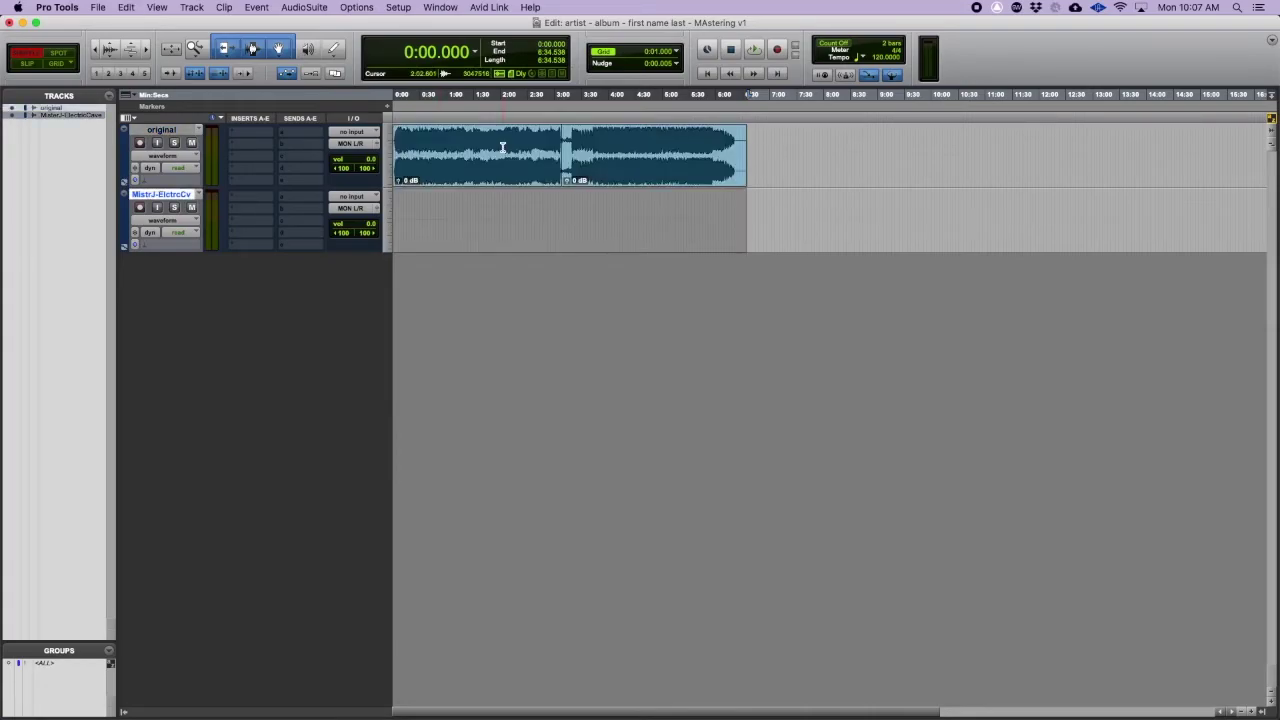
key("super+v")
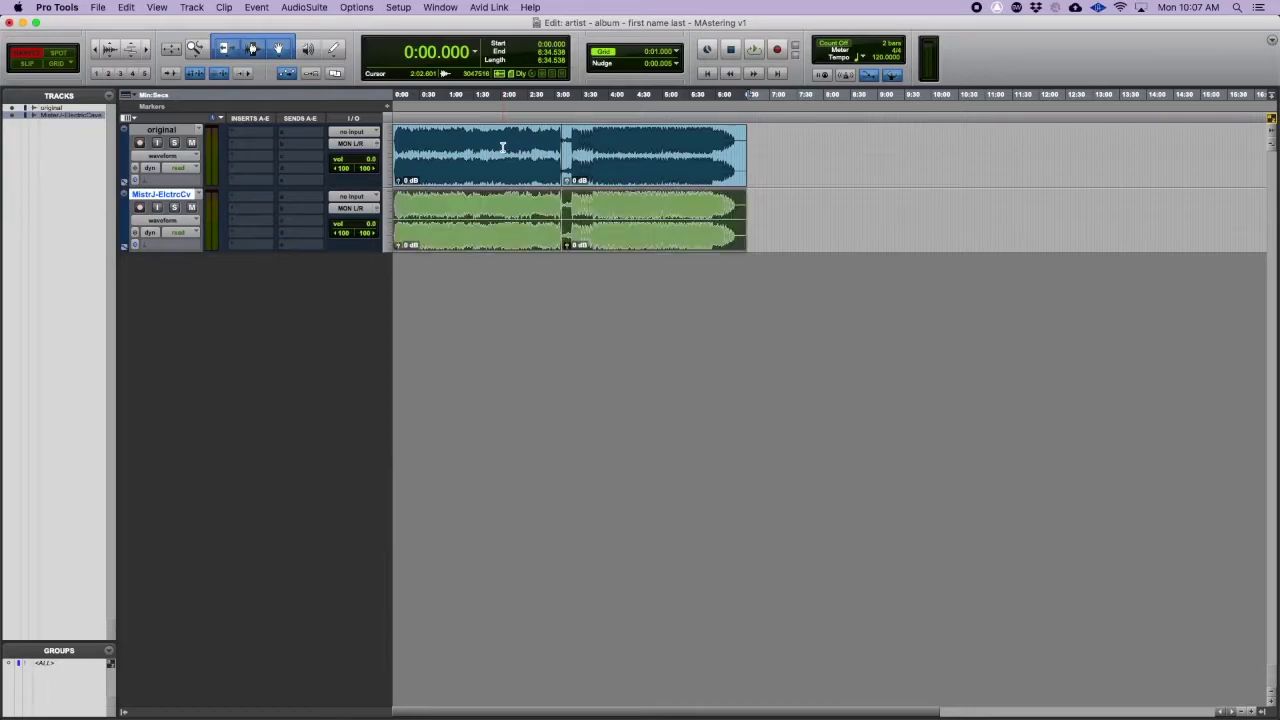
Step: Rename the second track to 'to master' and bring up the New Tracks dialog
double_click(170, 196)
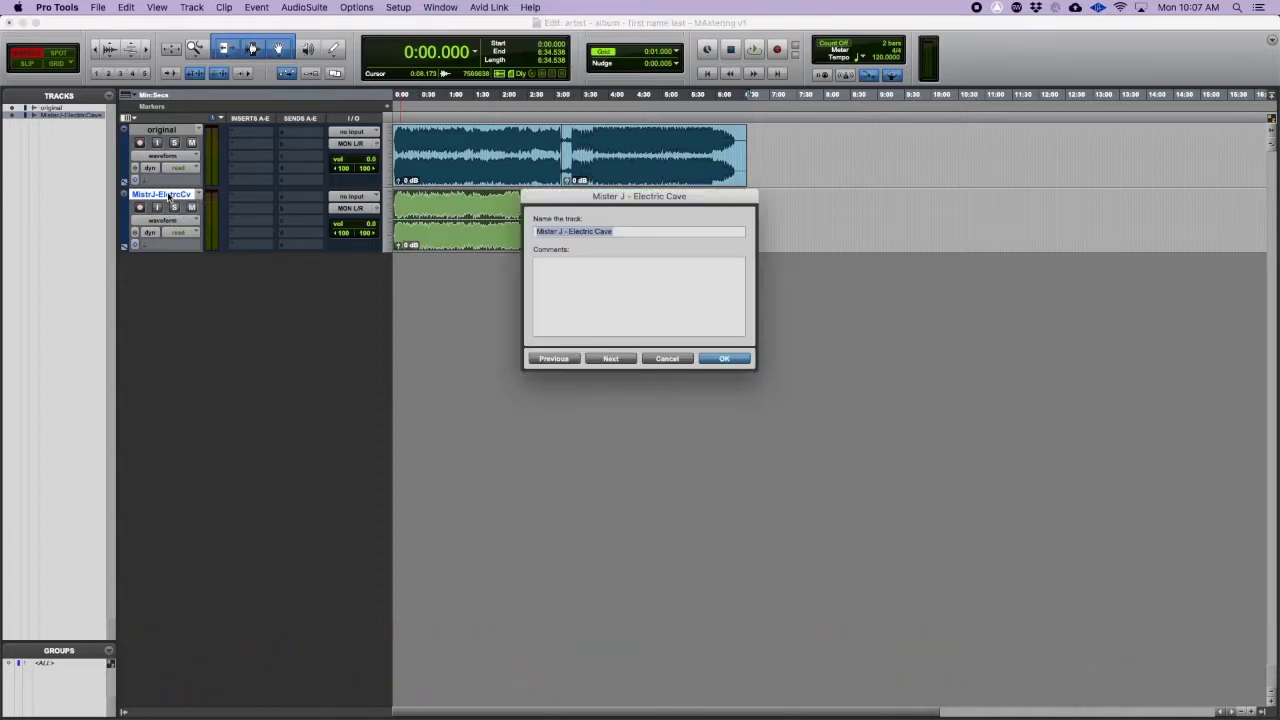
type("to master")
key("Return")
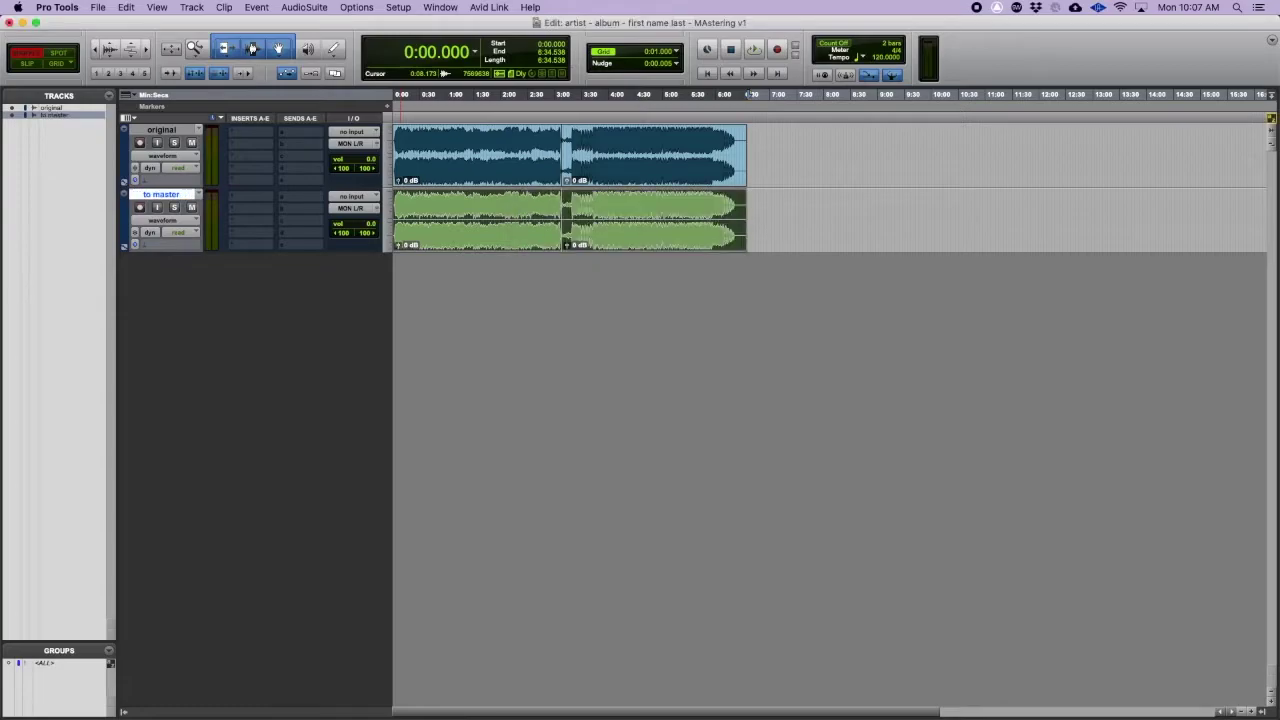
key("super+shift+n")
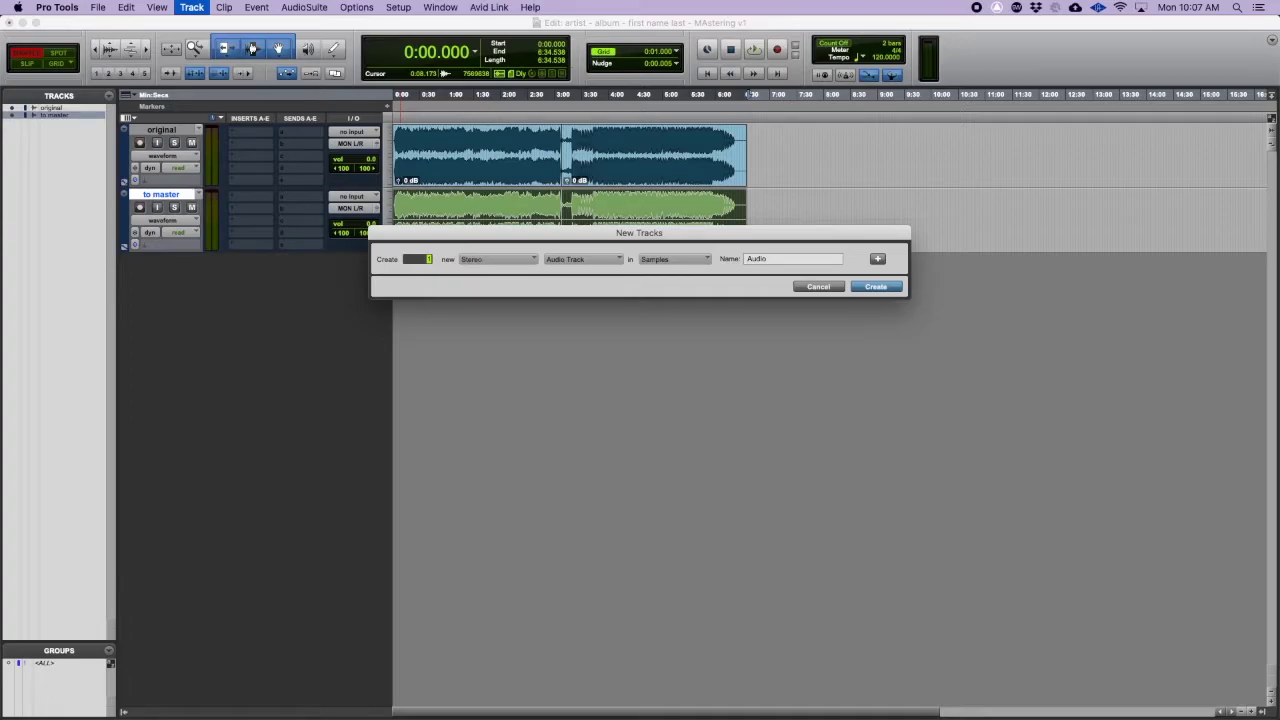
Step: Add a stereo Aux Input, a stereo audio track and a Master Fader (Aux 1, Audio 1, Master 1)
left_click(549, 264)
left_click(558, 271)
key("super+Down")
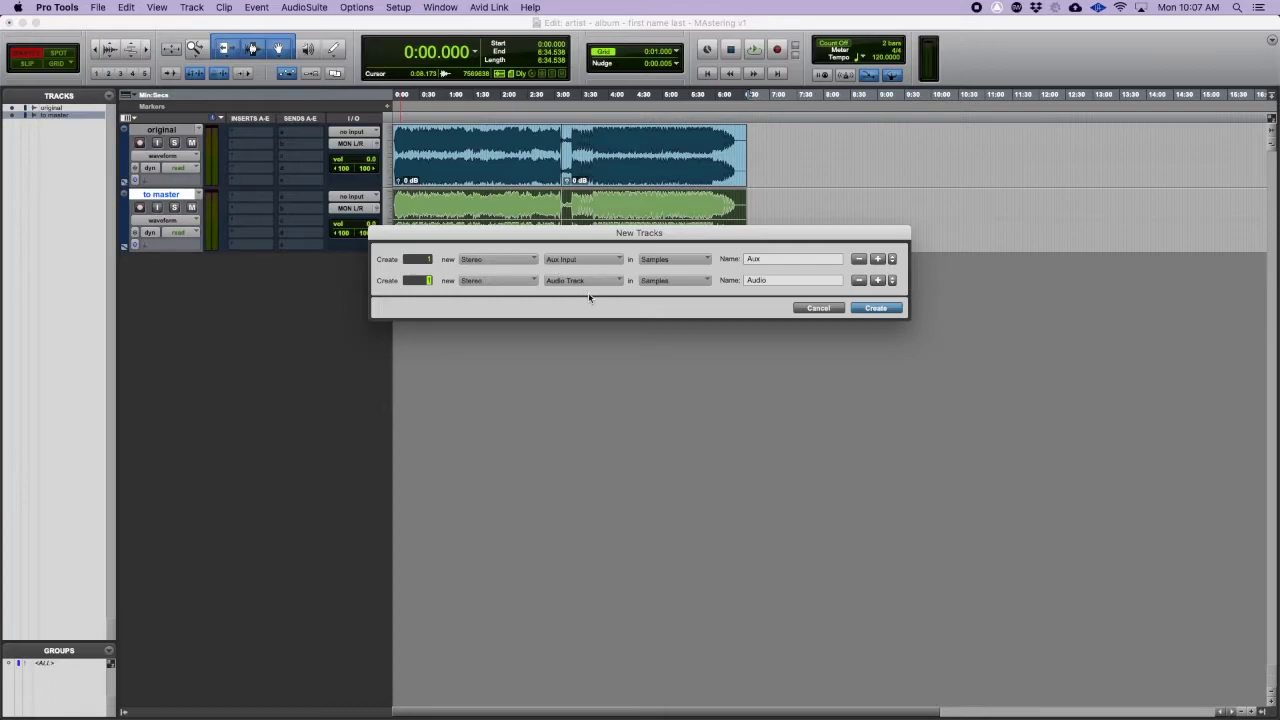
key("super+shift+Down")
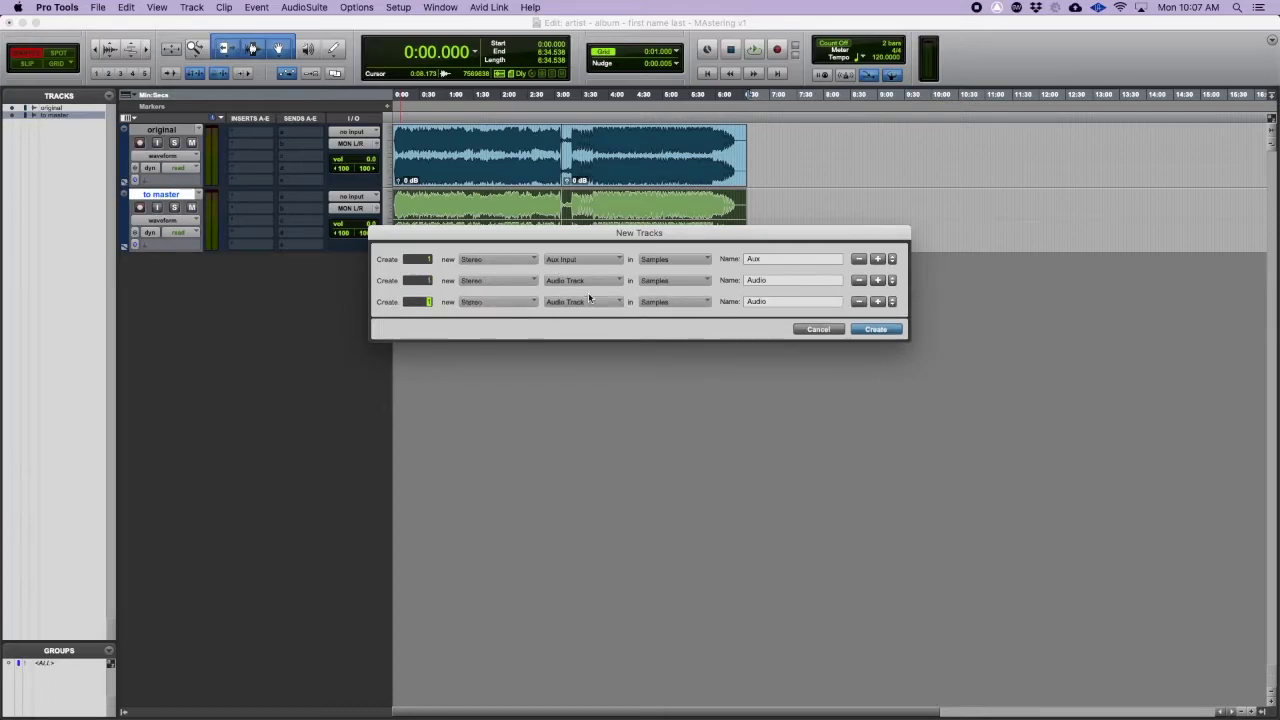
key("super+Right")
key("super+Right")
key("Return")
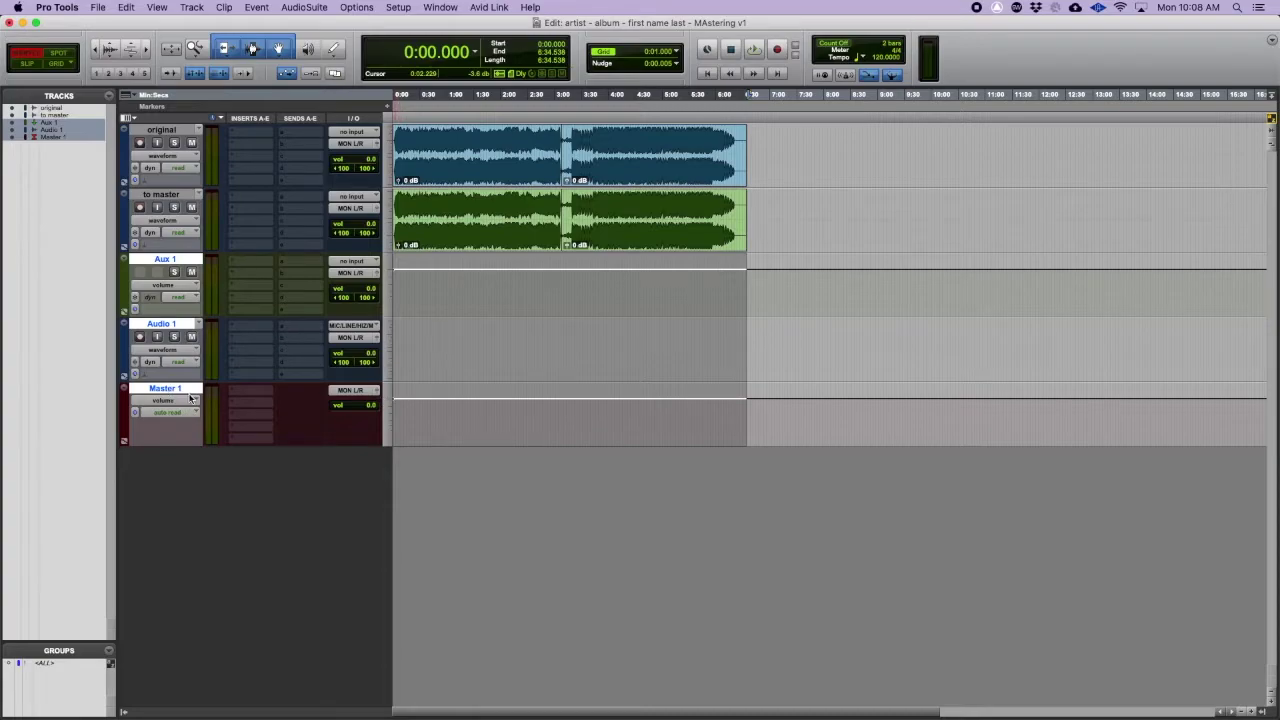
Step: Rename Aux 1 to '[2bus]' and Audio 1 to 'Print'
double_click(156, 261)
key("BackSpace")
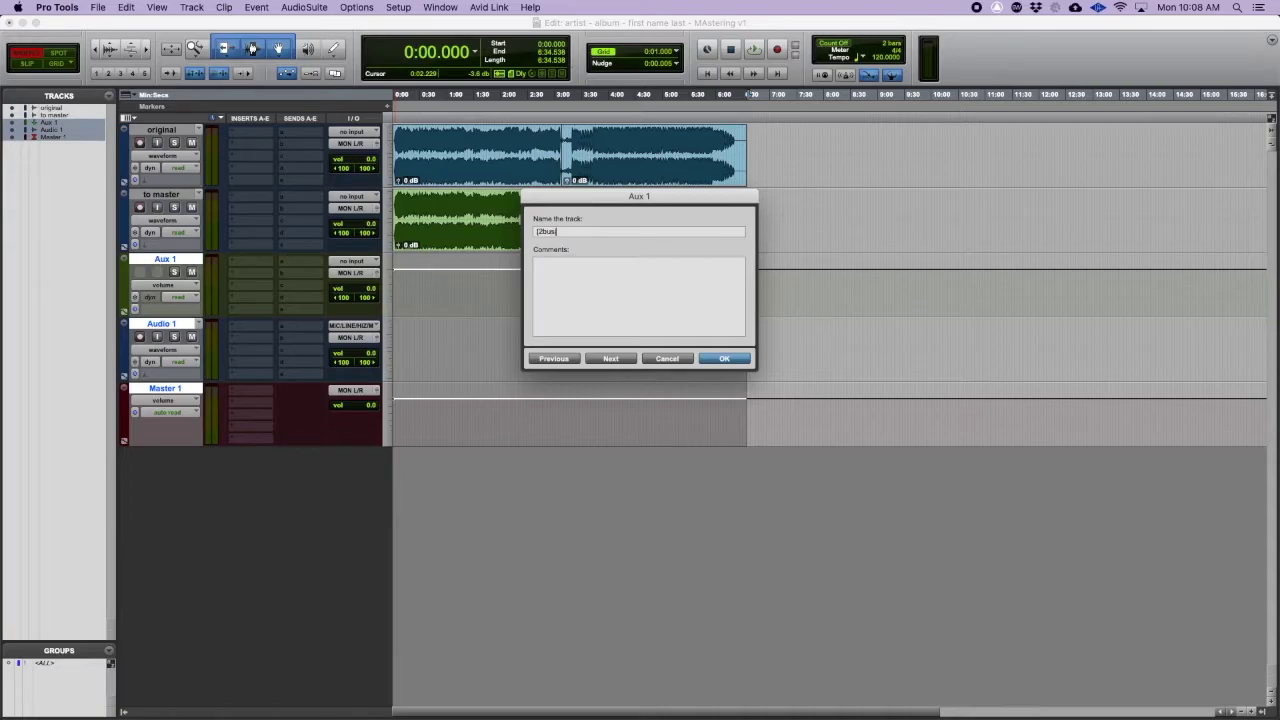
key("super+Right")
type("M")
key("BackSpace")
key("Return")
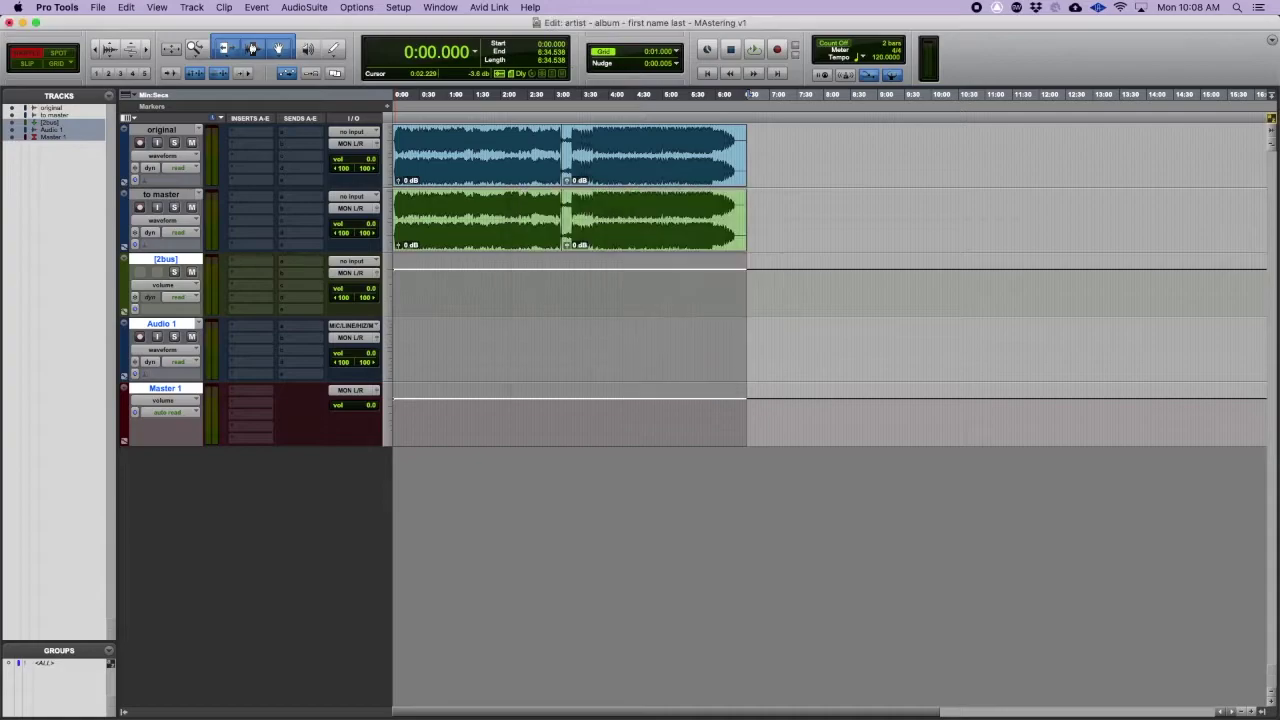
Step: Route the 'to master' output to Bus 1-2 and feed '[2bus]' from Bus 1-2
left_click(345, 209)
mouse_move(346, 219)
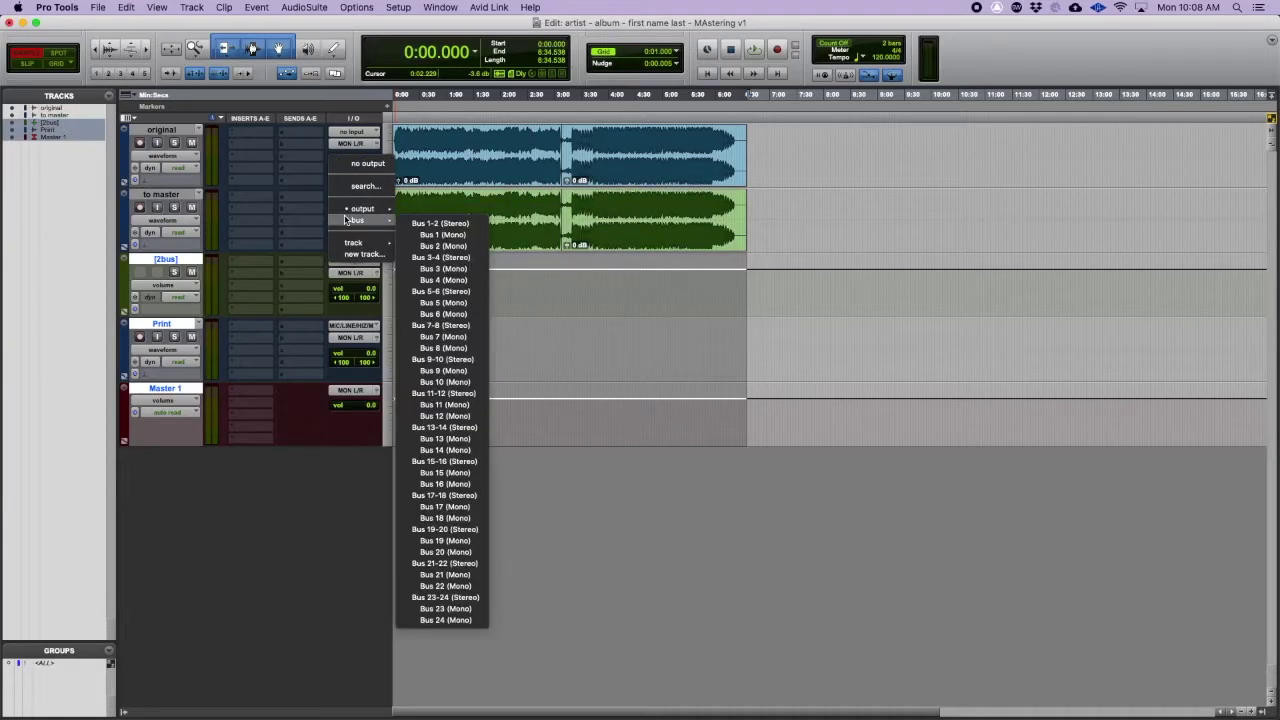
left_click(440, 223)
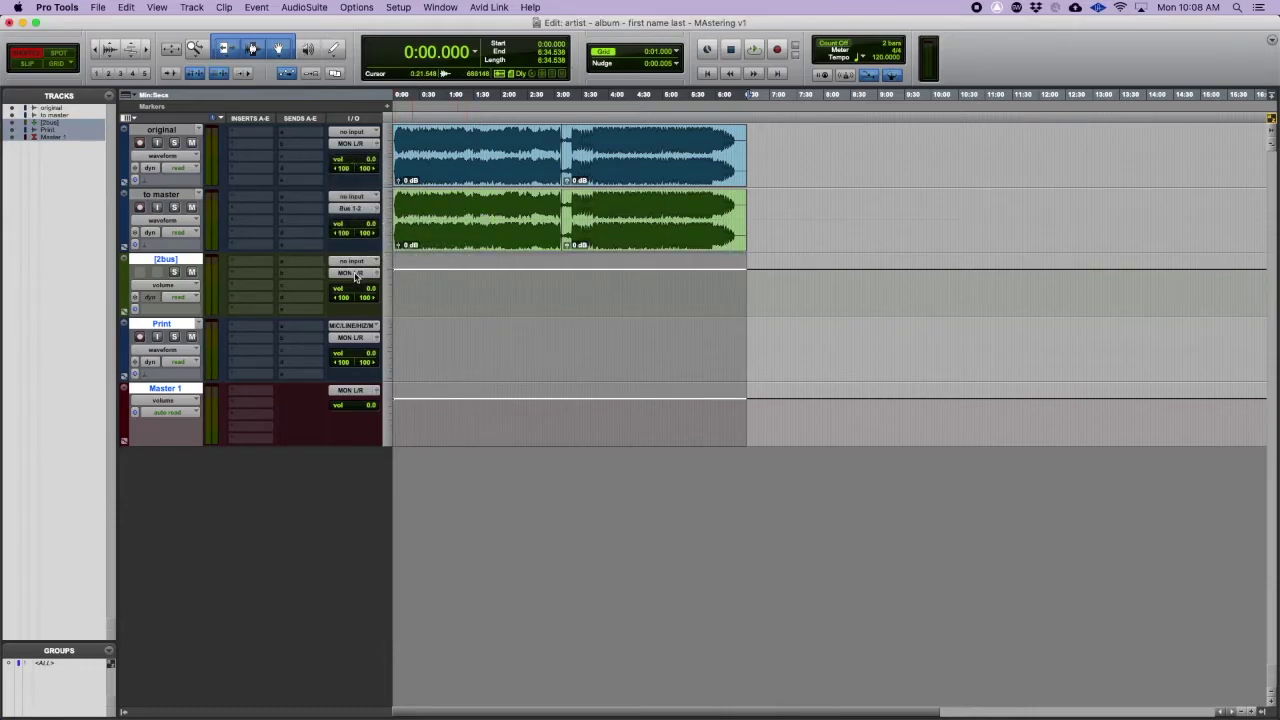
left_click(351, 262)
mouse_move(350, 265)
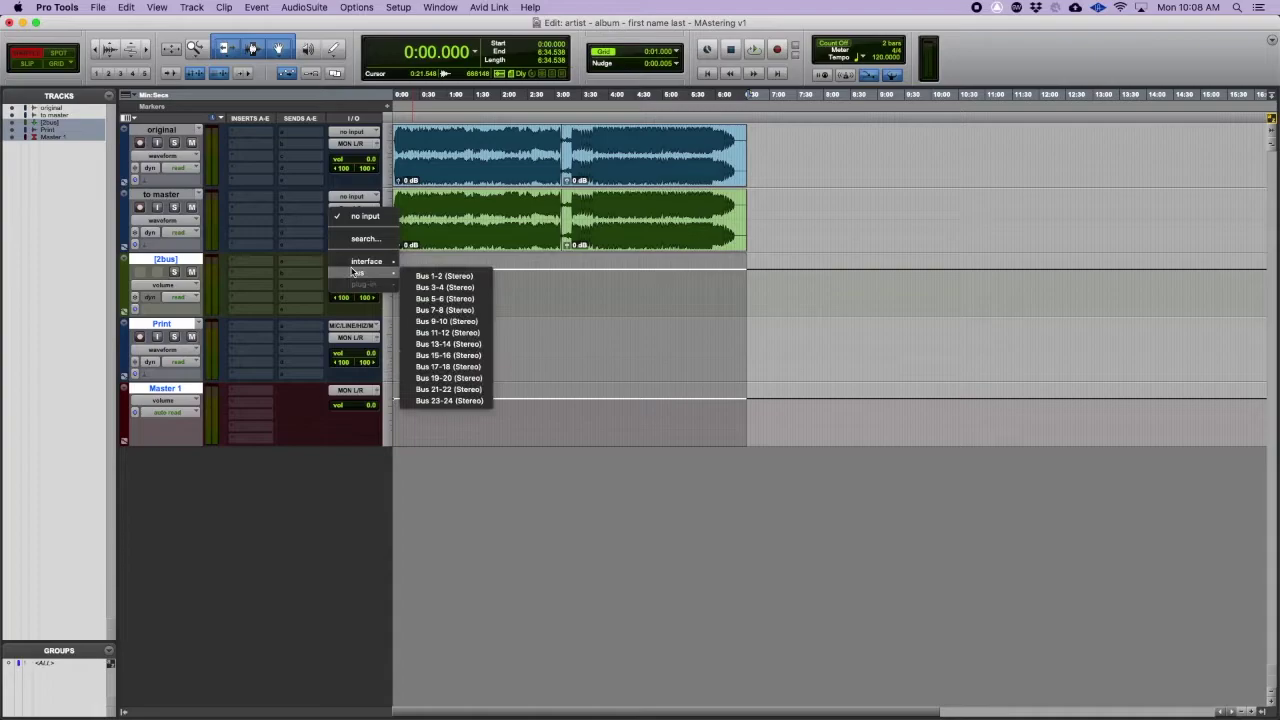
left_click(405, 276)
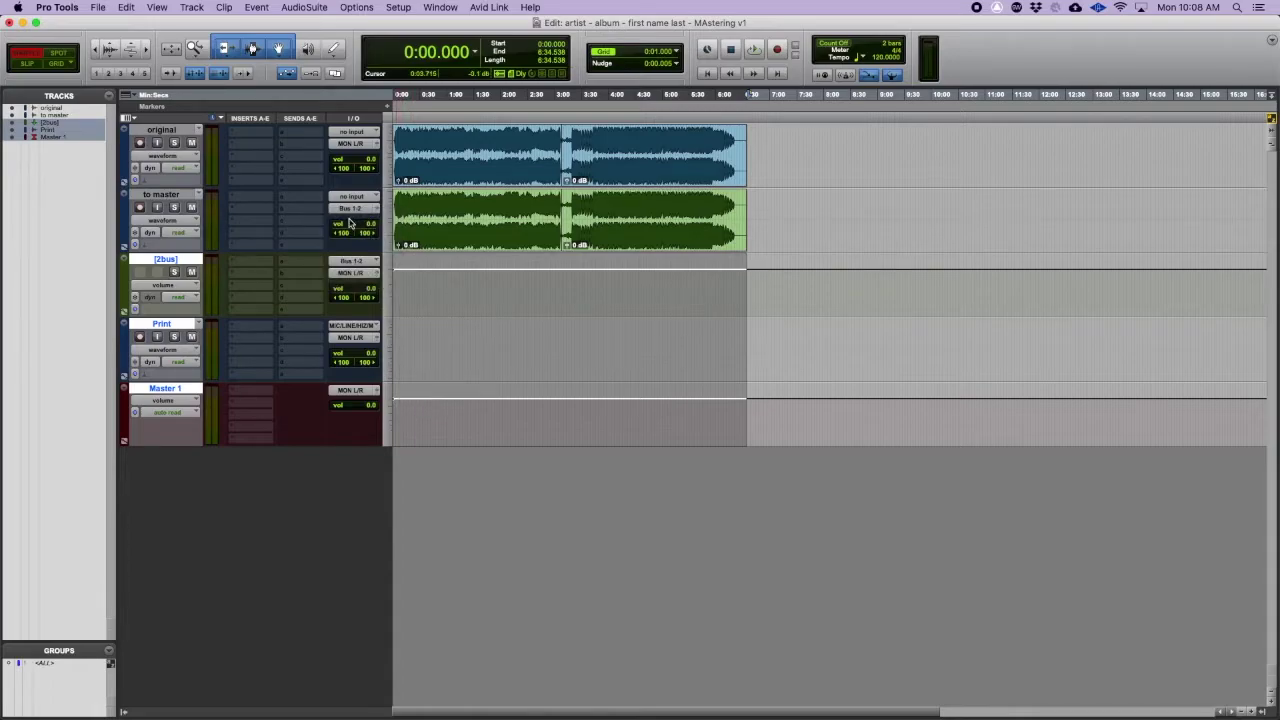
Step: Send '[2bus]' out through Bus 3-4 and feed the Print track from Bus 3-4
left_click(359, 274)
mouse_move(360, 275)
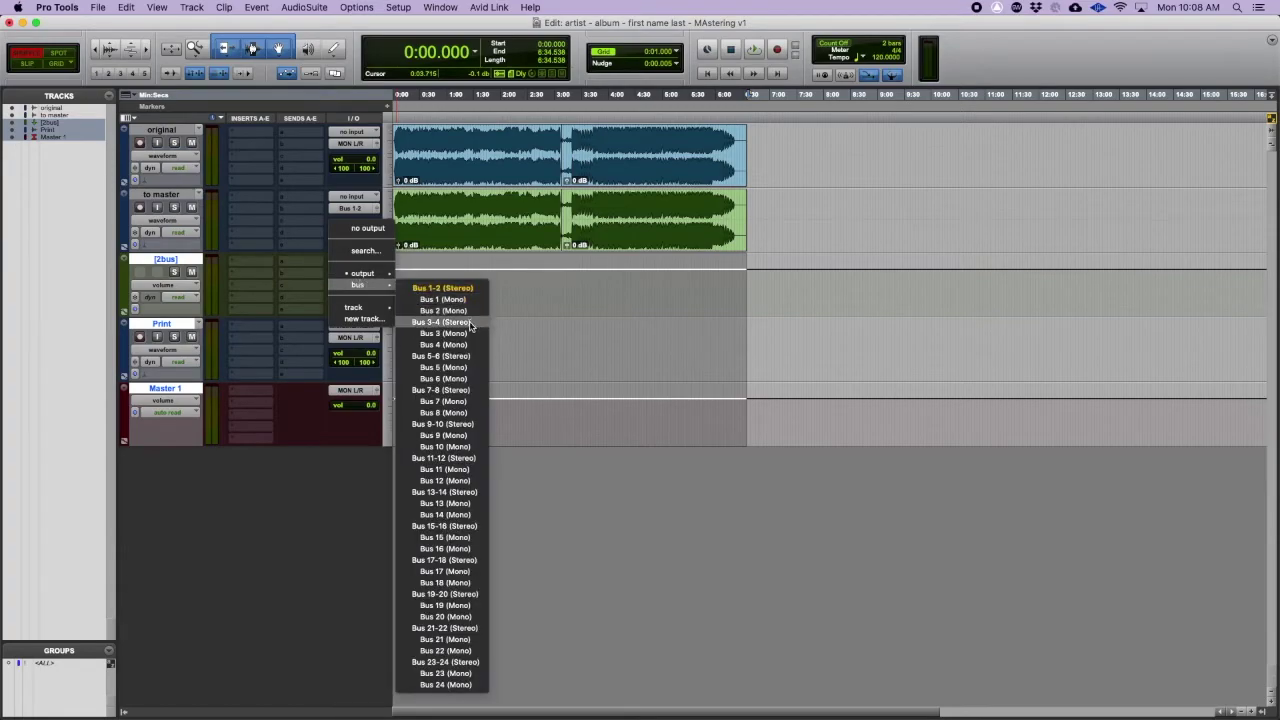
key("Escape")
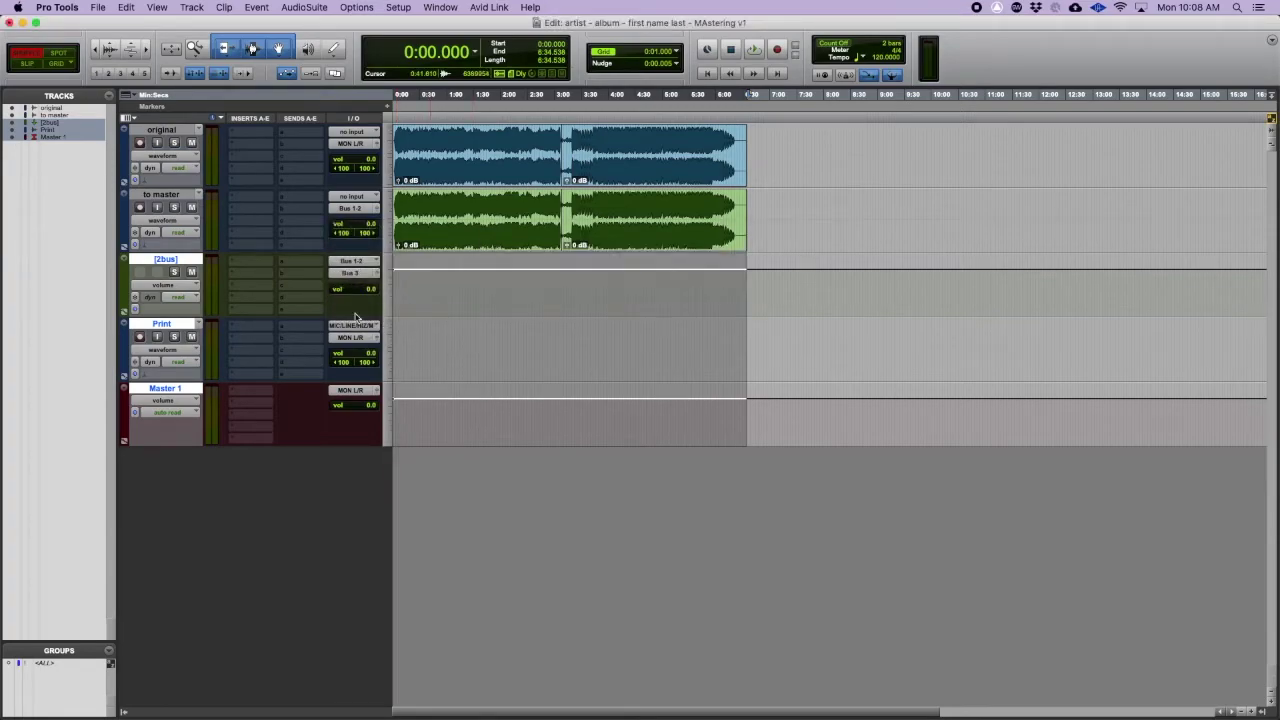
left_click(351, 277)
mouse_move(360, 285)
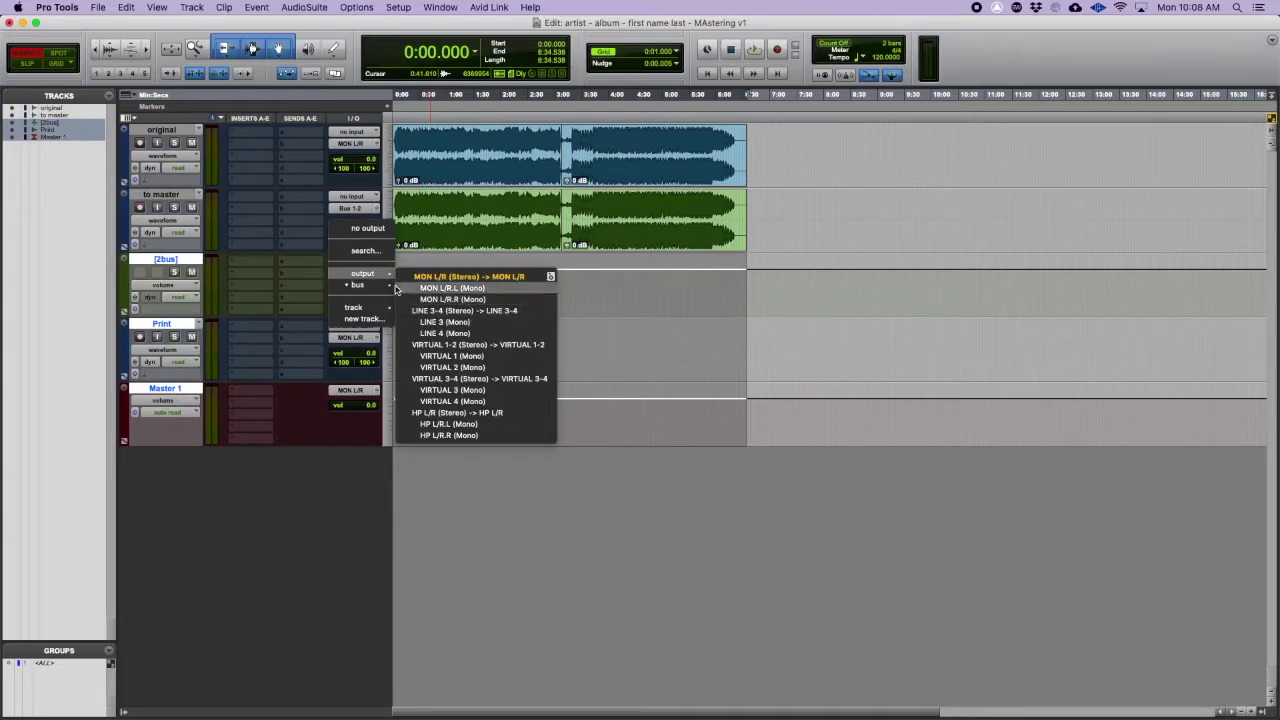
left_click(445, 322)
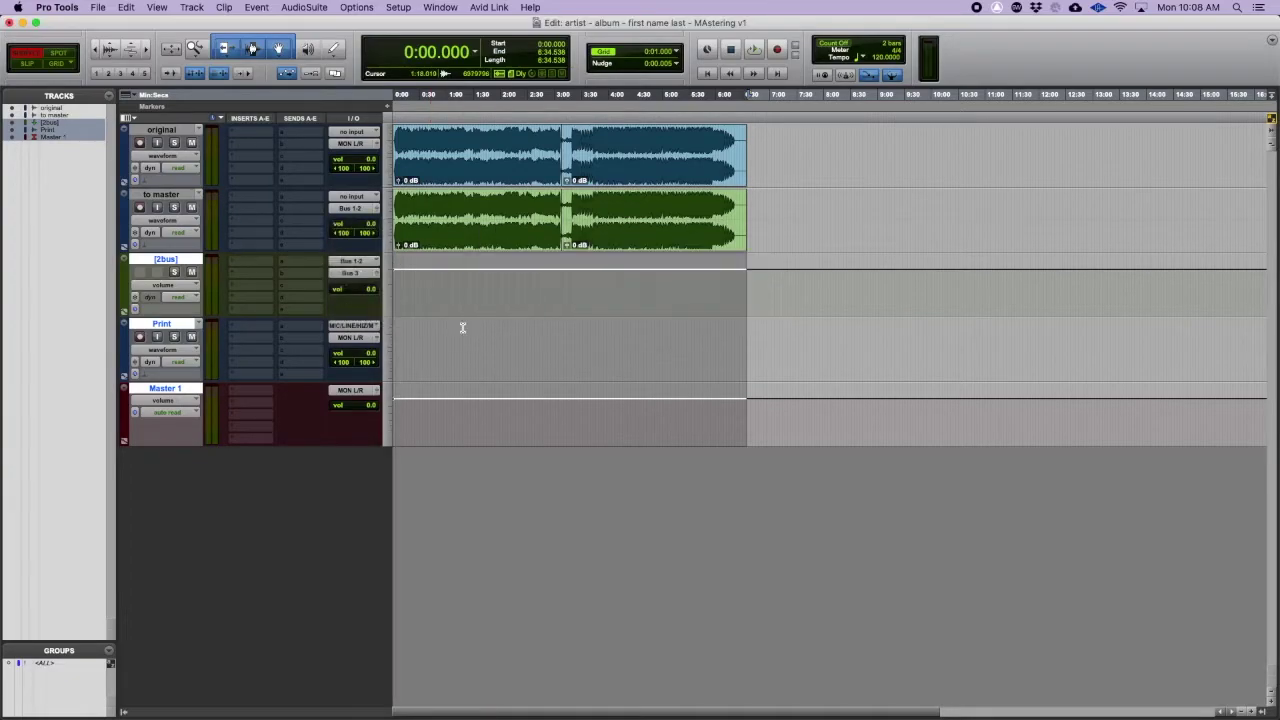
left_click(359, 330)
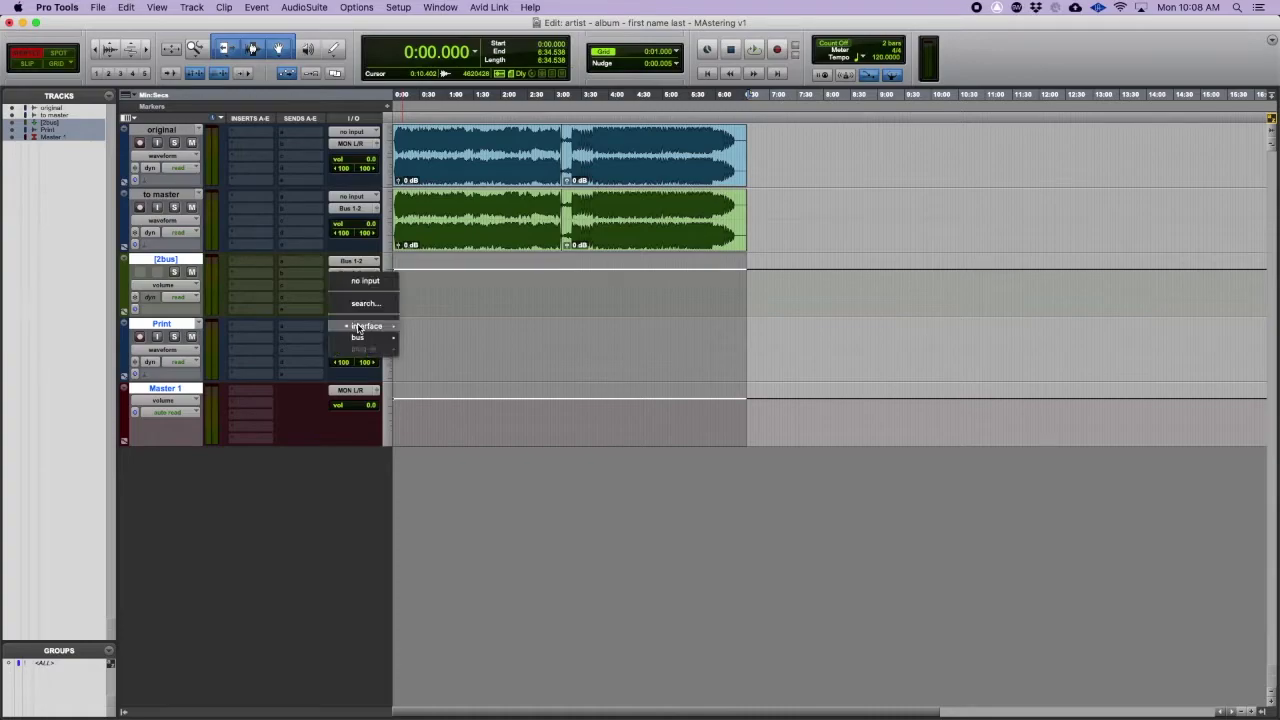
mouse_move(359, 327)
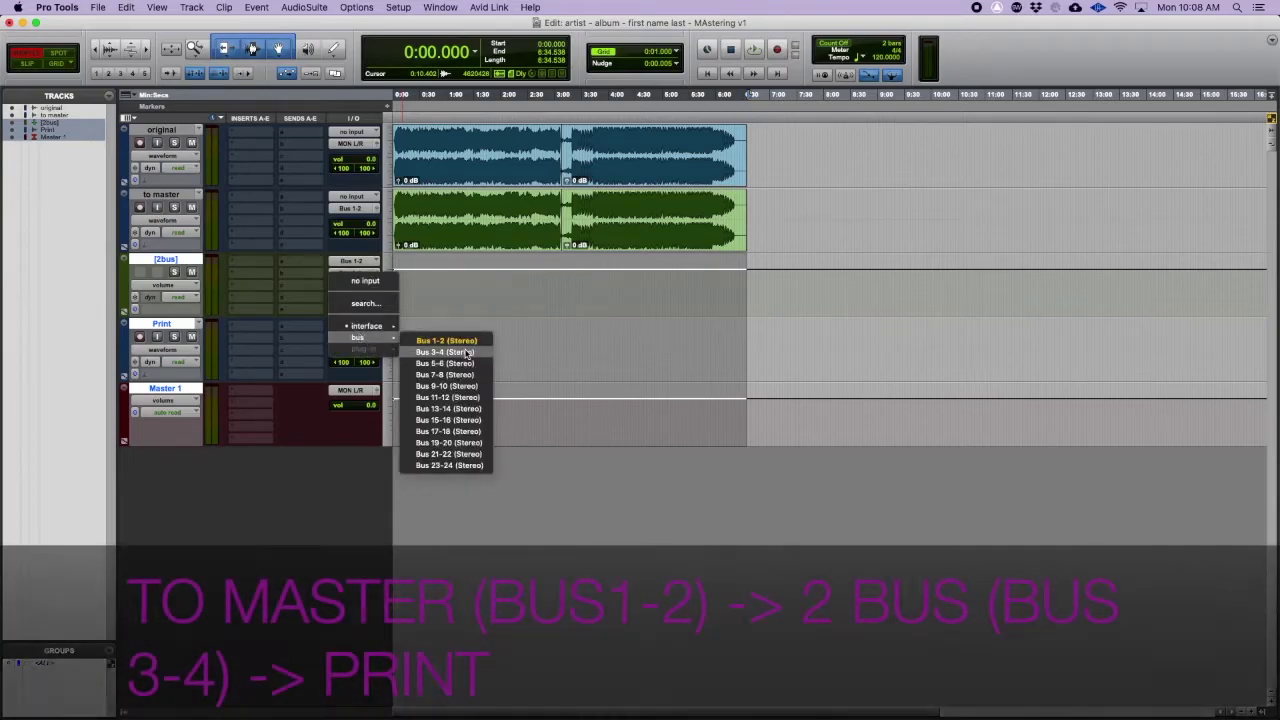
left_click(463, 350)
key("super+equal")
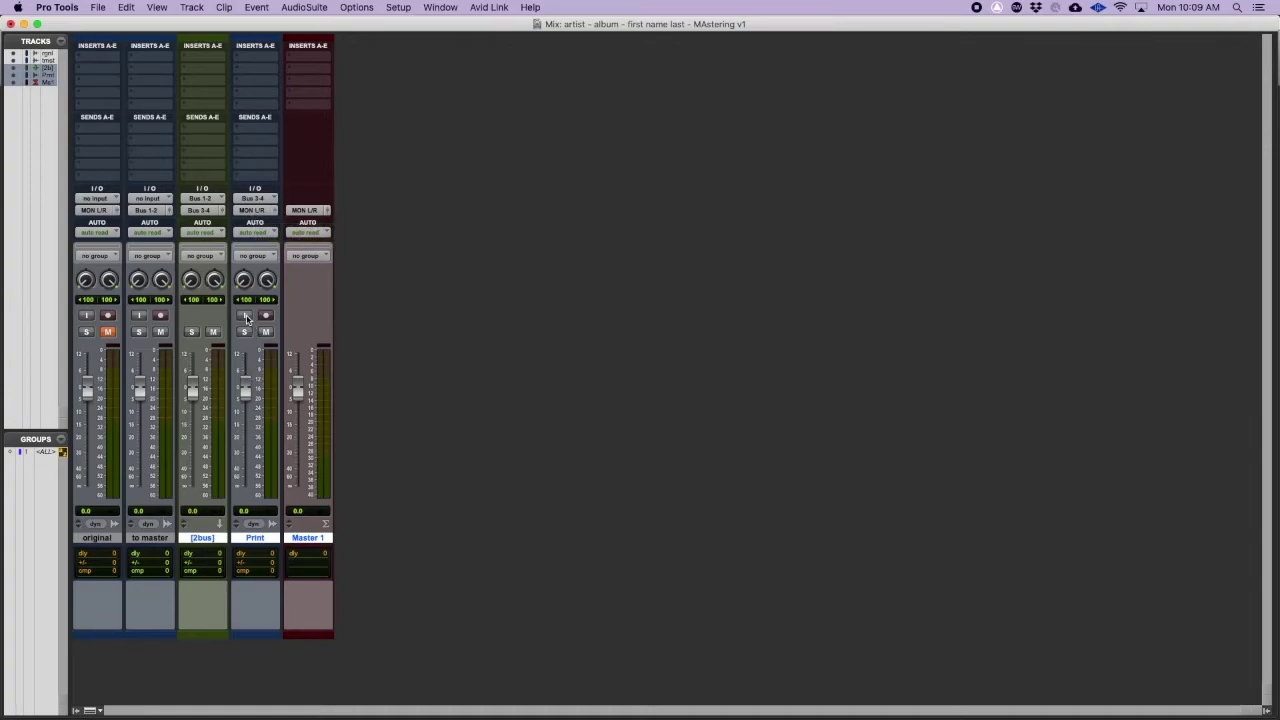
Step: Turn on input monitoring for the Print track and make it solo safe
left_click(246, 317)
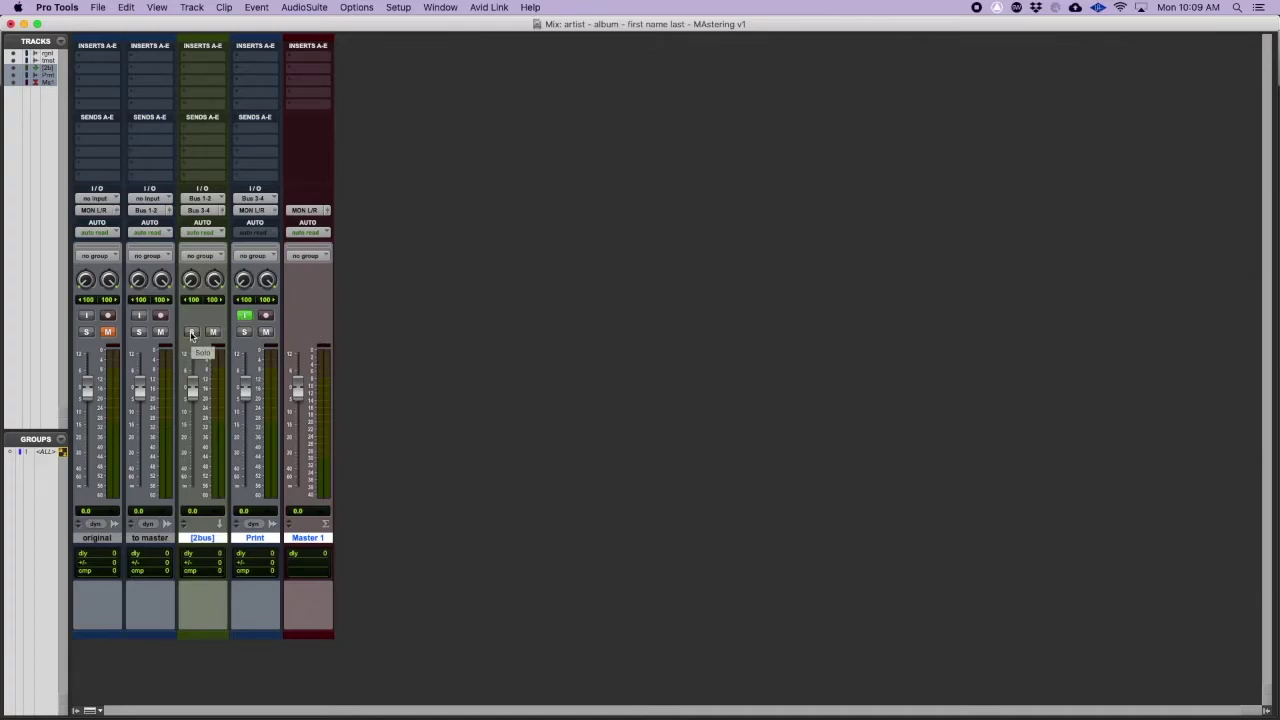
left_click(244, 332, "super")
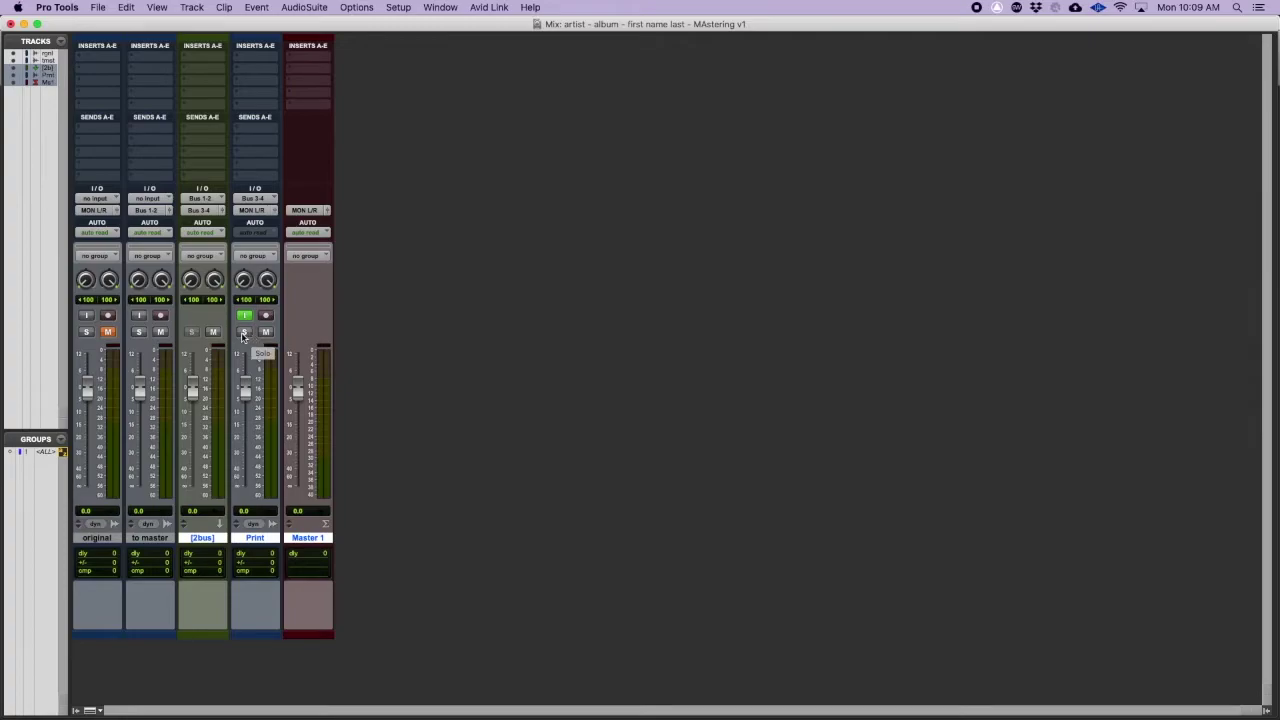
double_click(201, 638)
Step: Color [2bus] and Print dark red and the original track purple, then close the palette
left_click(386, 300)
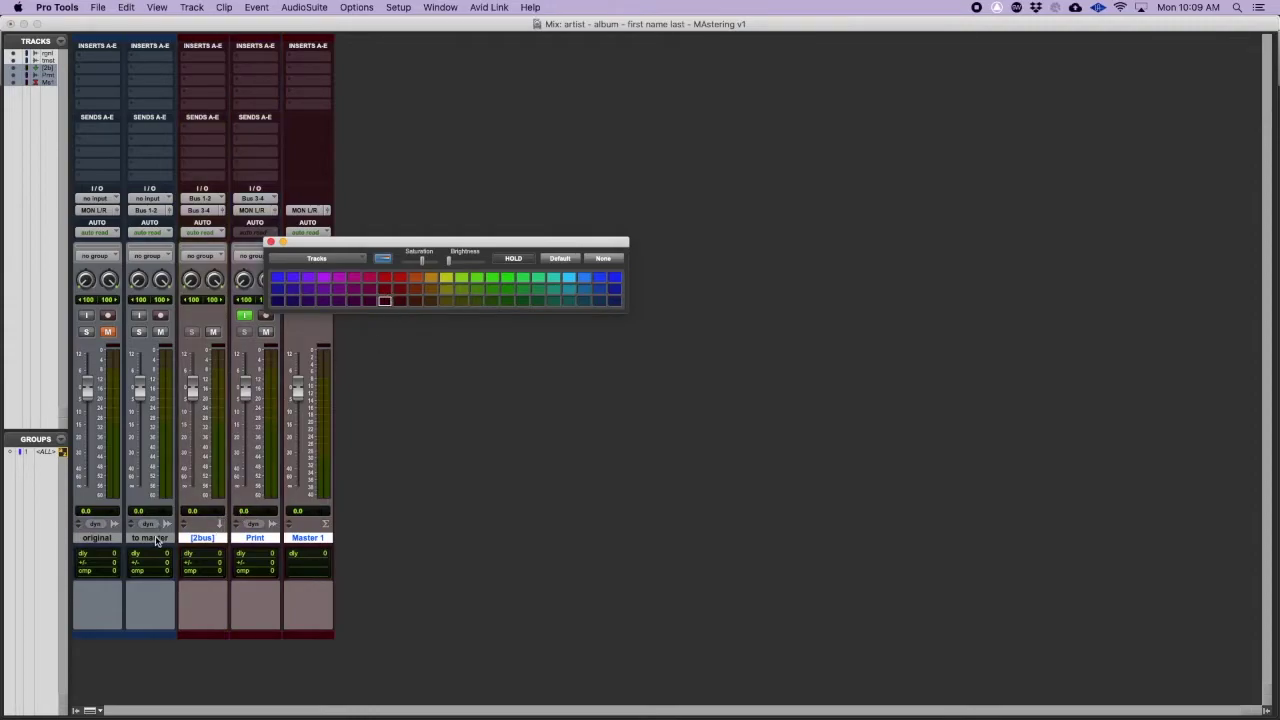
left_click(100, 540)
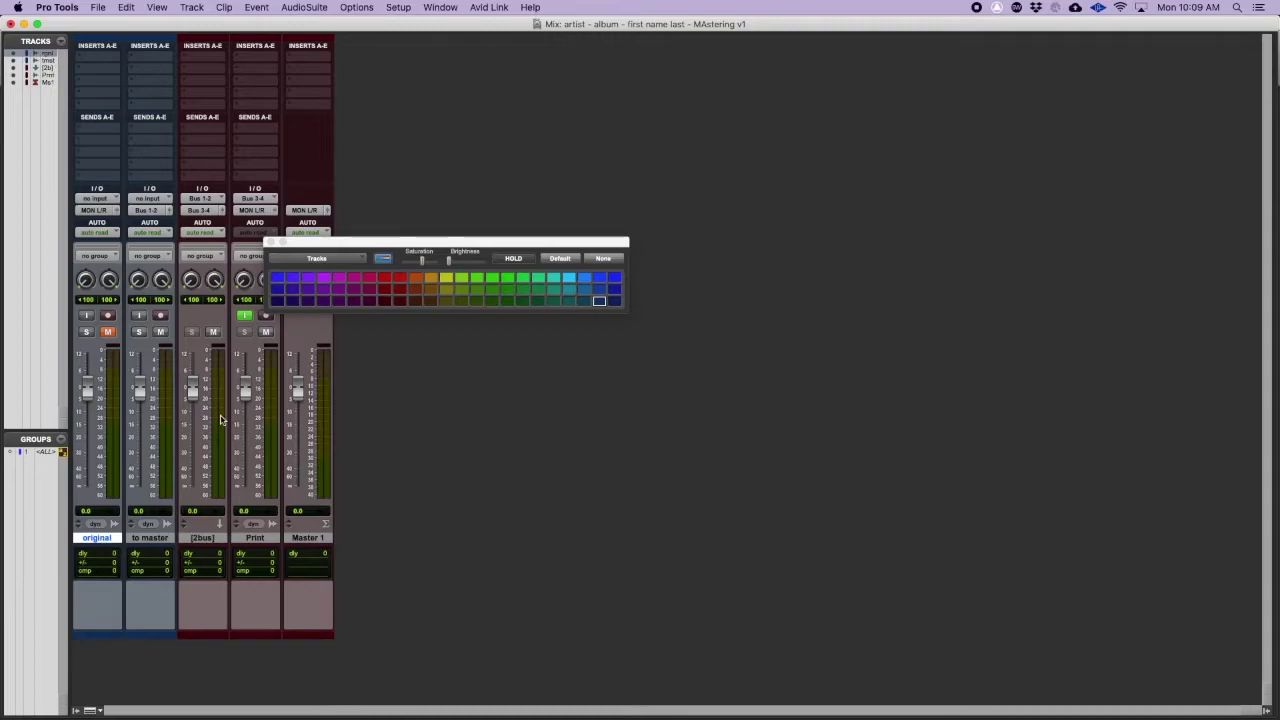
left_click(307, 279)
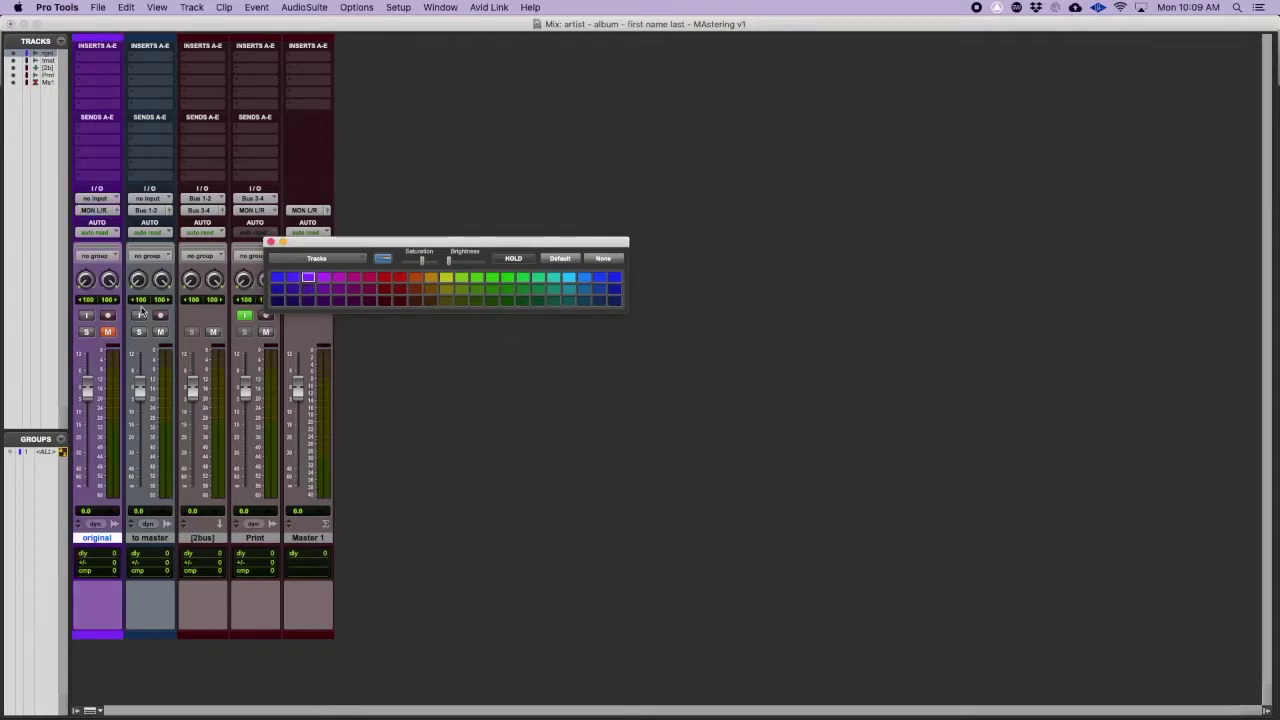
left_click(270, 243)
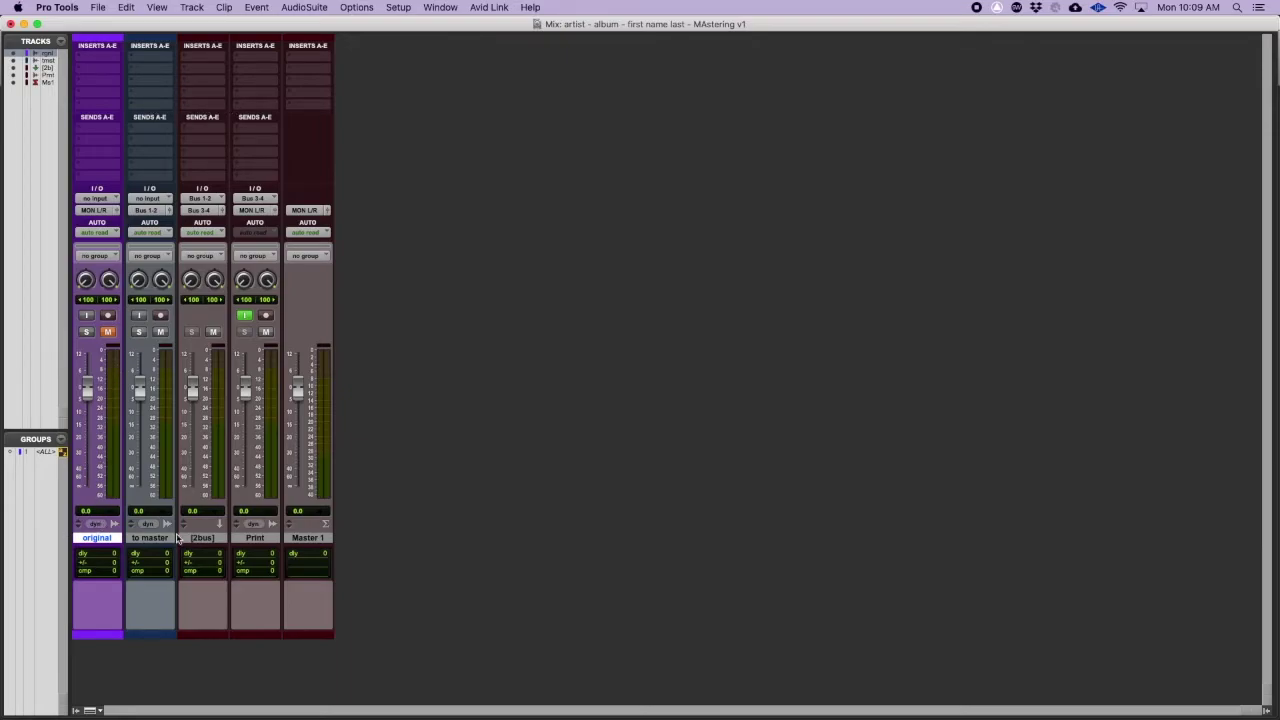
Step: Put Maxim (stereo) from the Dynamics plug-ins on an insert of the [2bus] track
left_click(210, 108)
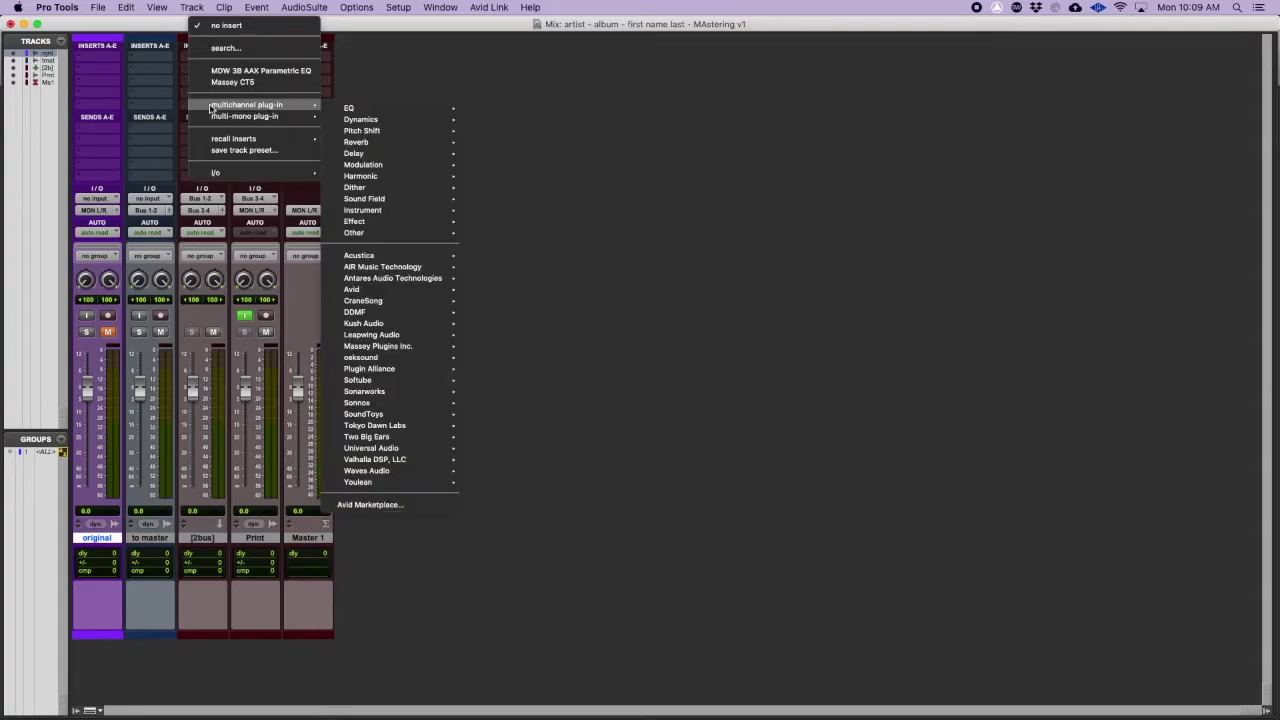
mouse_move(384, 112)
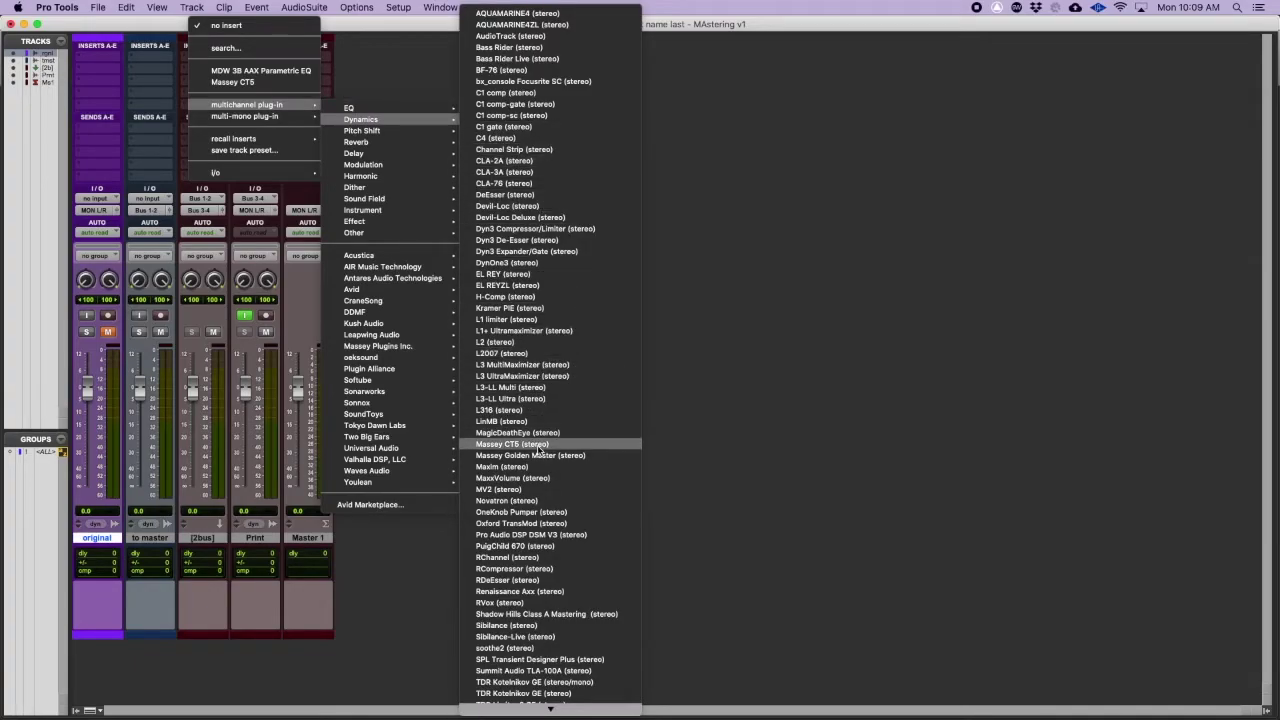
left_click(535, 467)
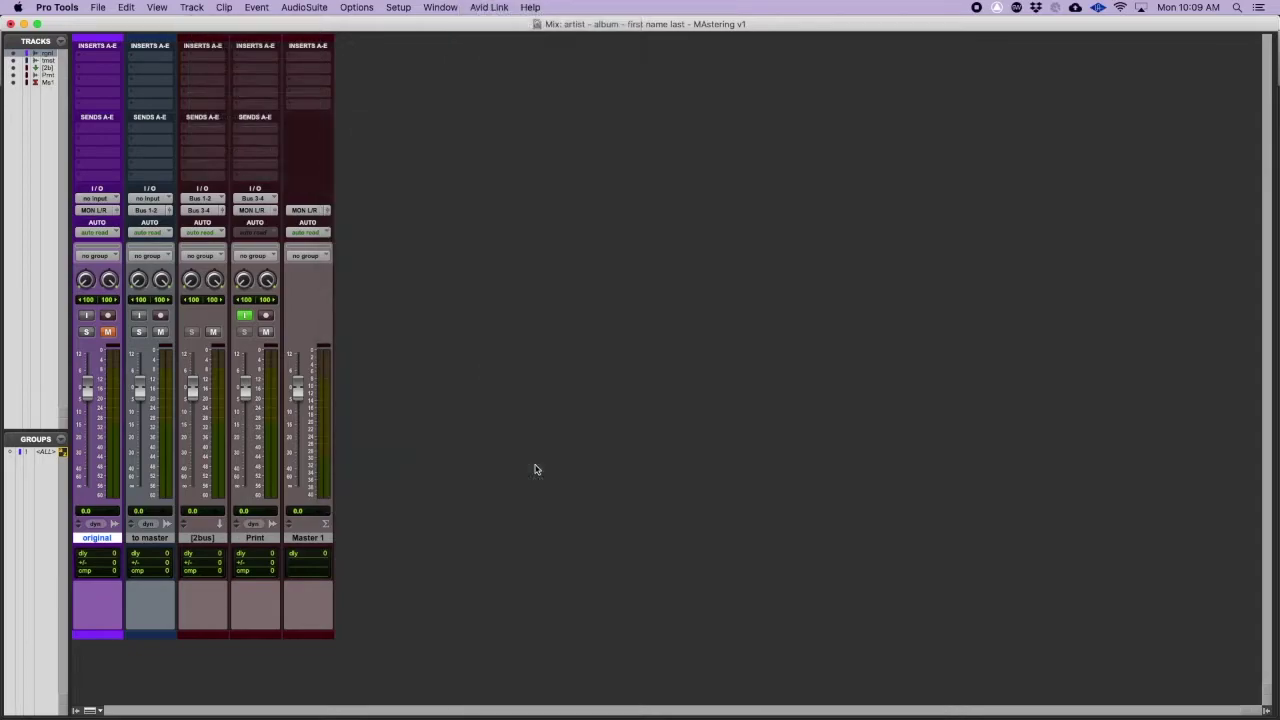
Step: Link Maxim's threshold and ceiling and pull both down to -12.9 dB
left_click_drag(368, 209, 640, 195)
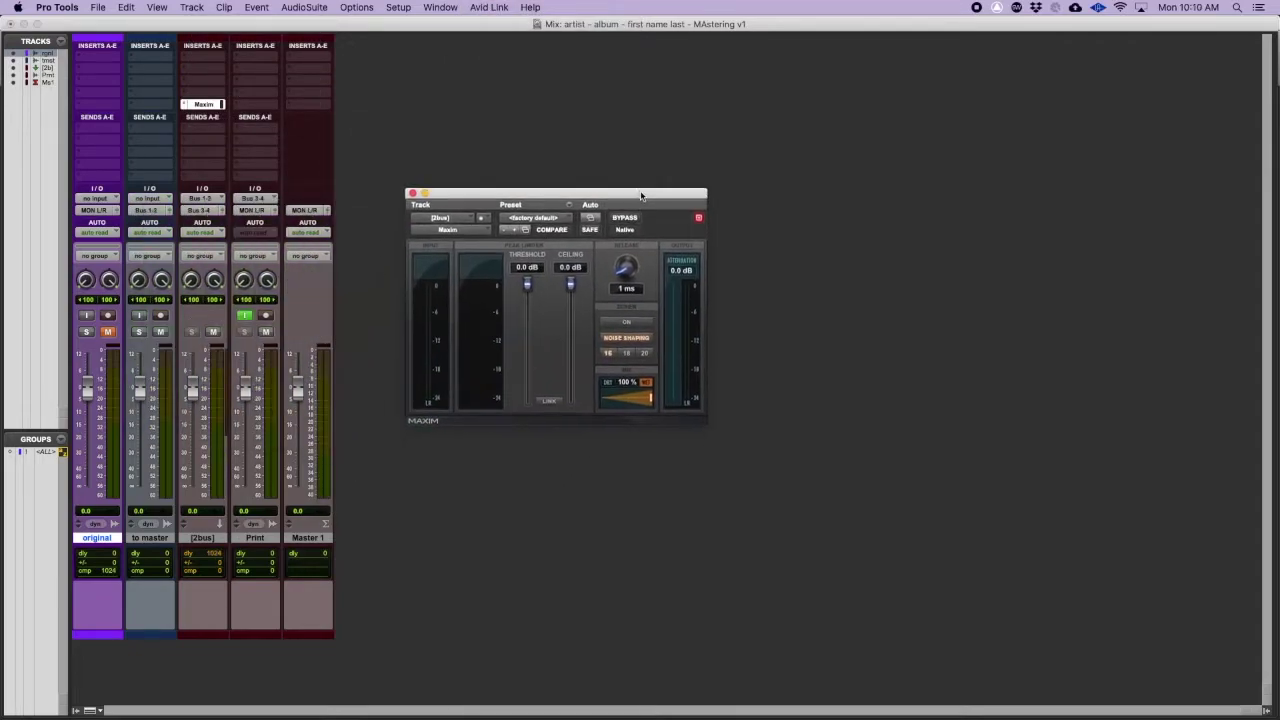
left_click(544, 400)
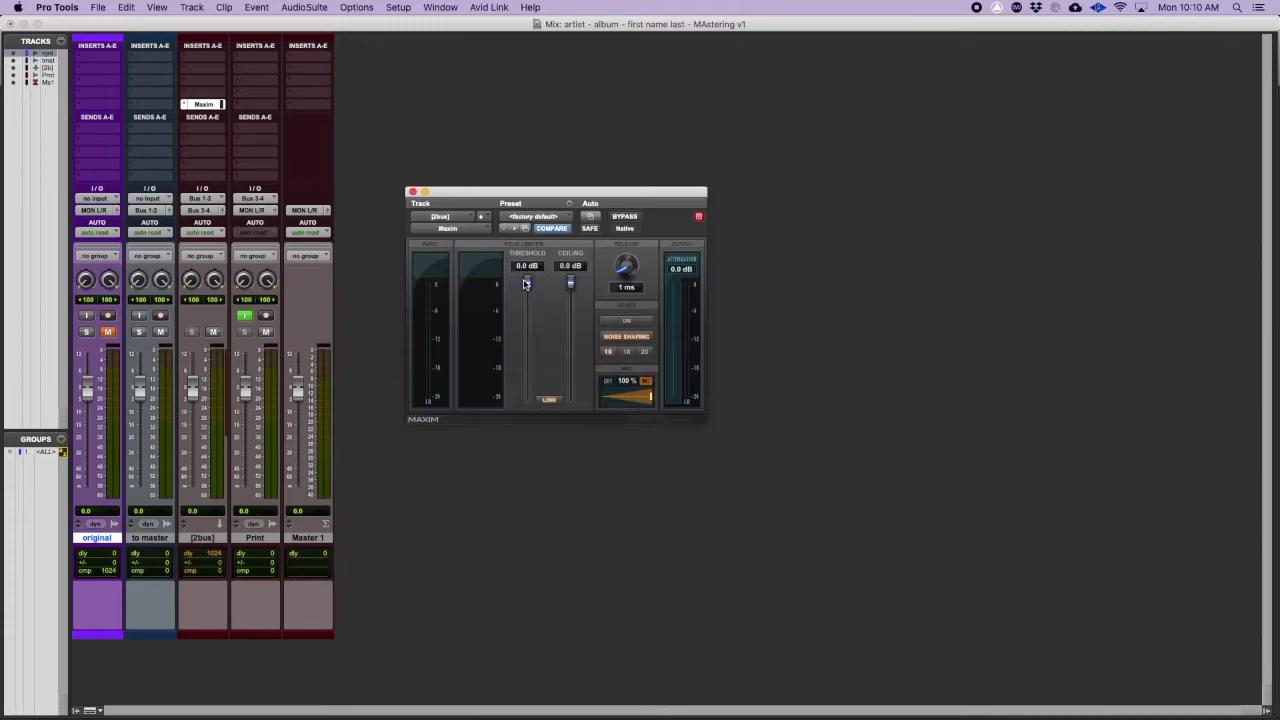
left_click_drag(527, 284, 531, 345)
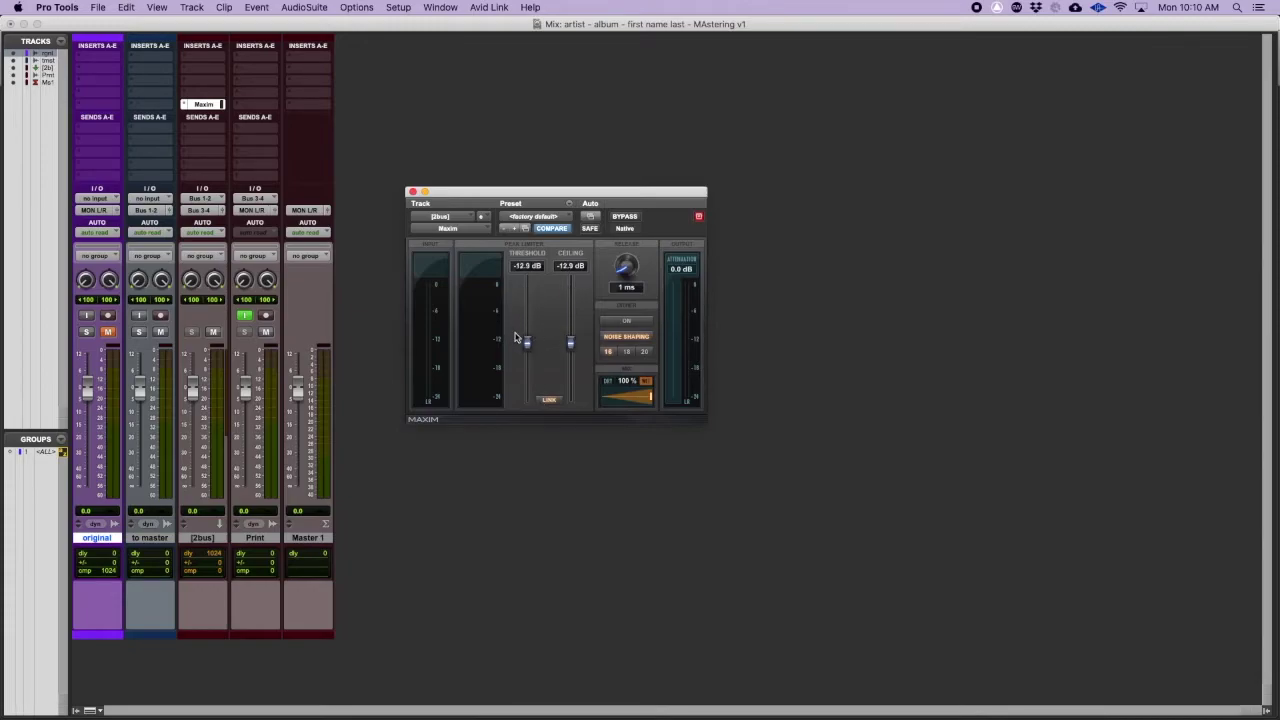
Step: Audition while toggling Mix and Edit windows, stop playback, and mute the 'to master' track
key("super+equal")
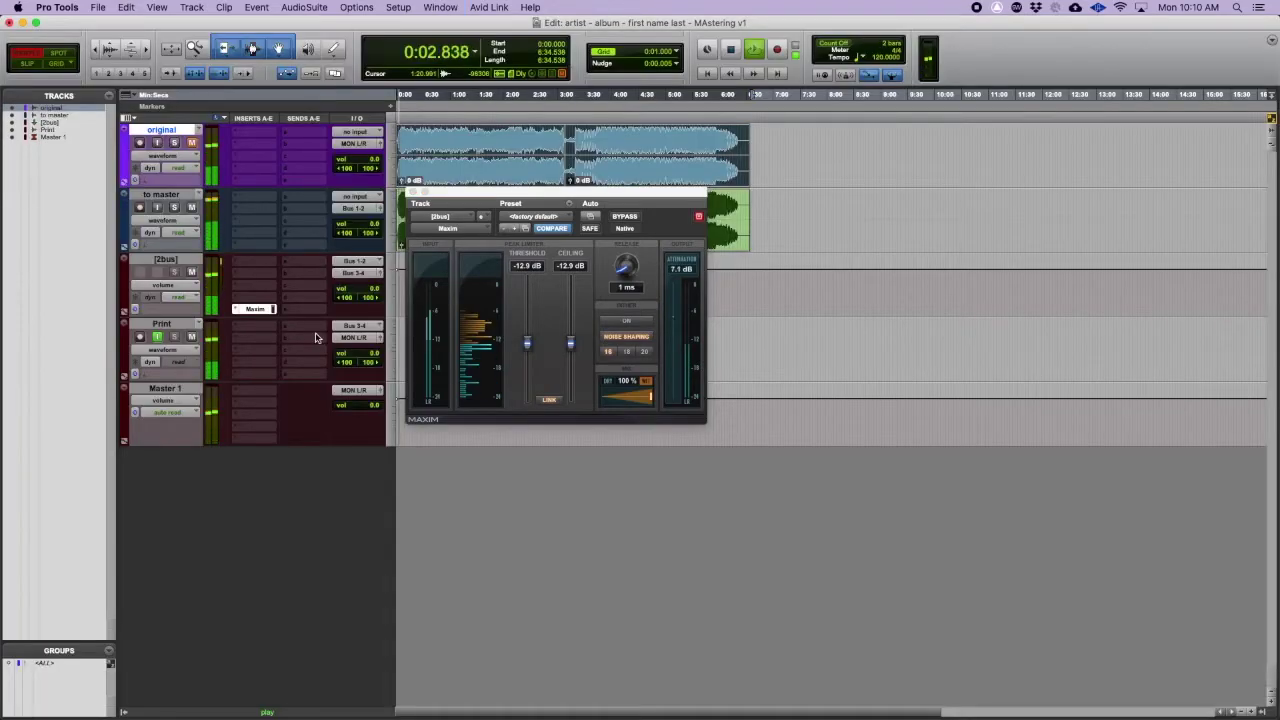
key("super+equal")
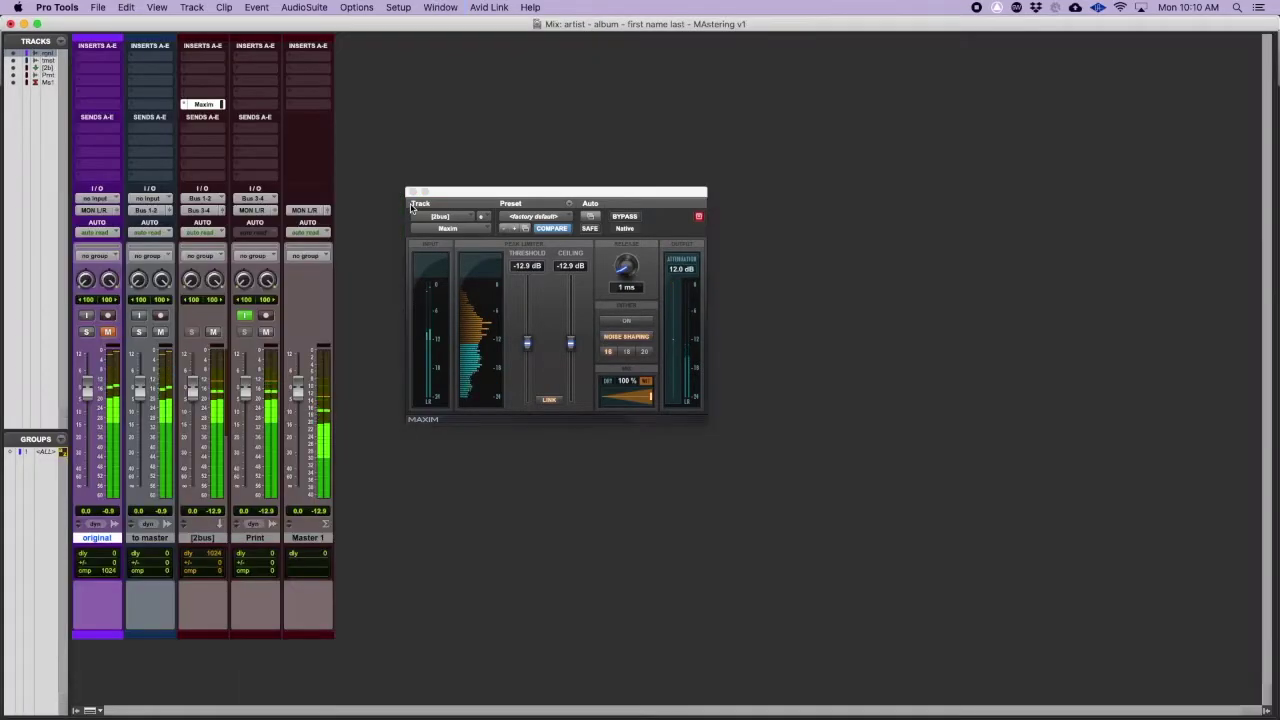
key("space")
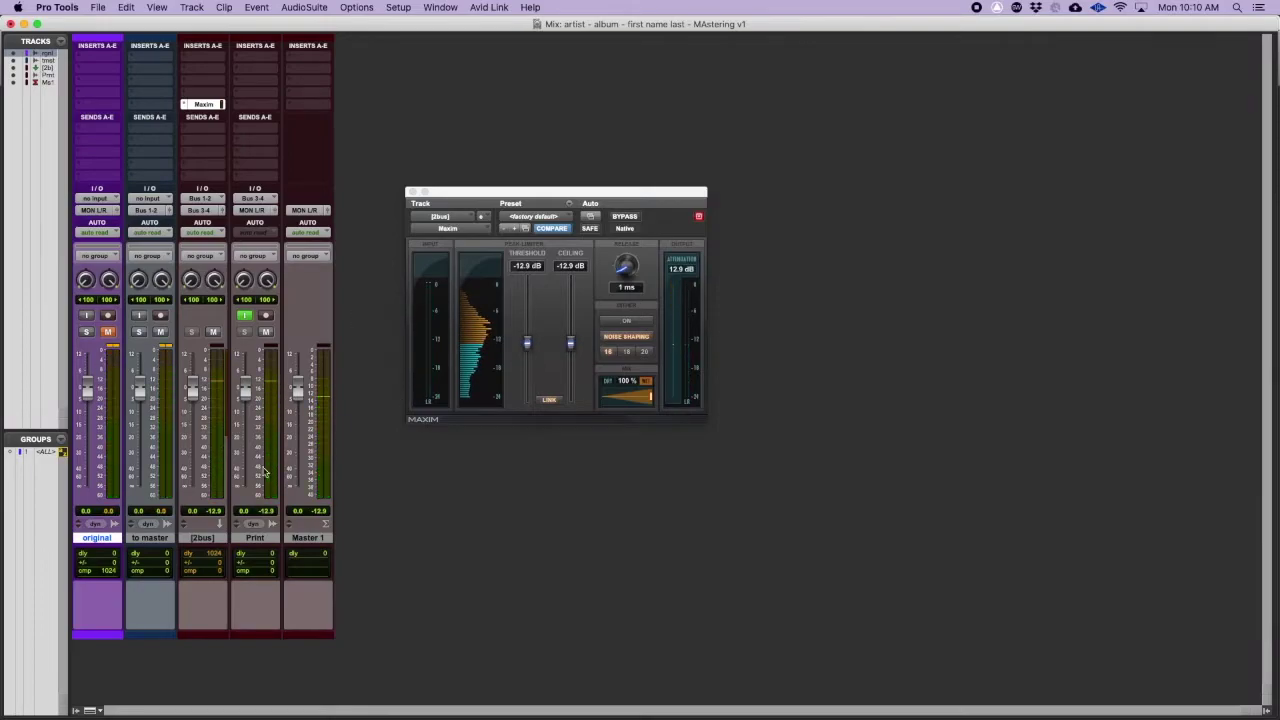
left_click(145, 540, "shift")
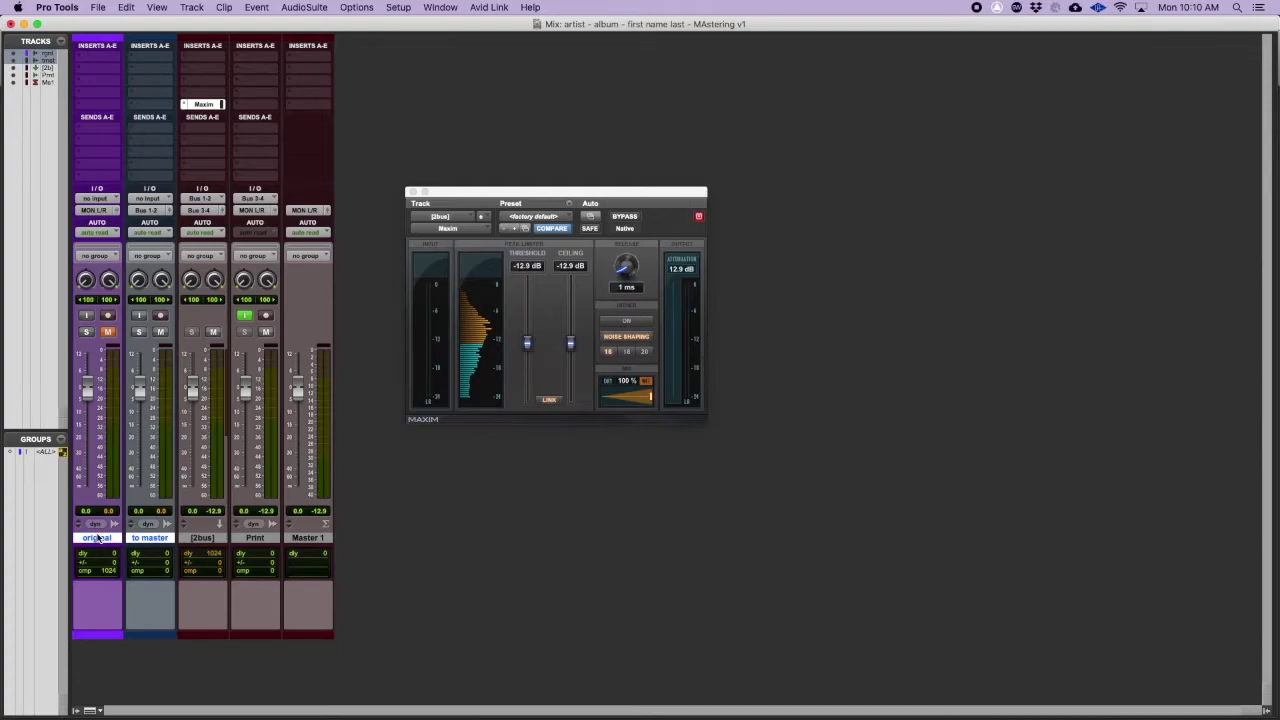
key("shift+m")
Step: Raise Maxim's threshold to 0.0 dB, lower the ceiling to -8.4 dB, audition, then close Maxim
left_click_drag(528, 343, 532, 289)
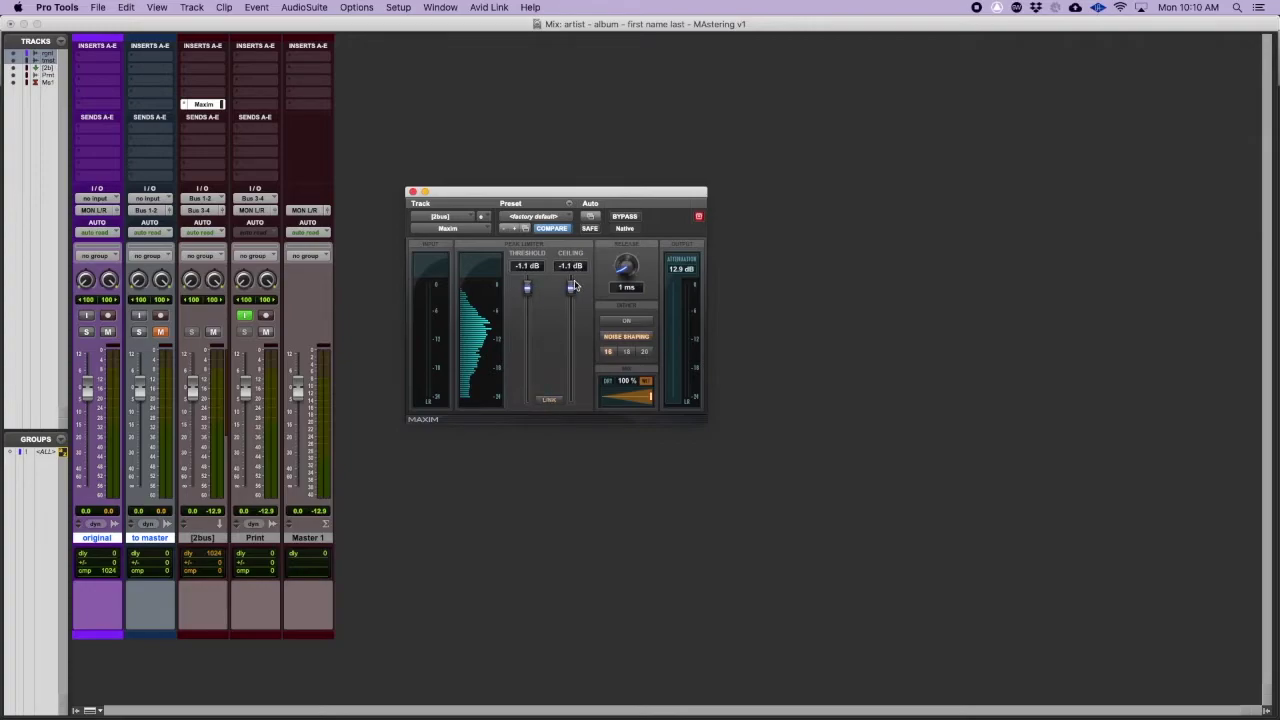
left_click_drag(575, 287, 531, 278)
key("super+equal")
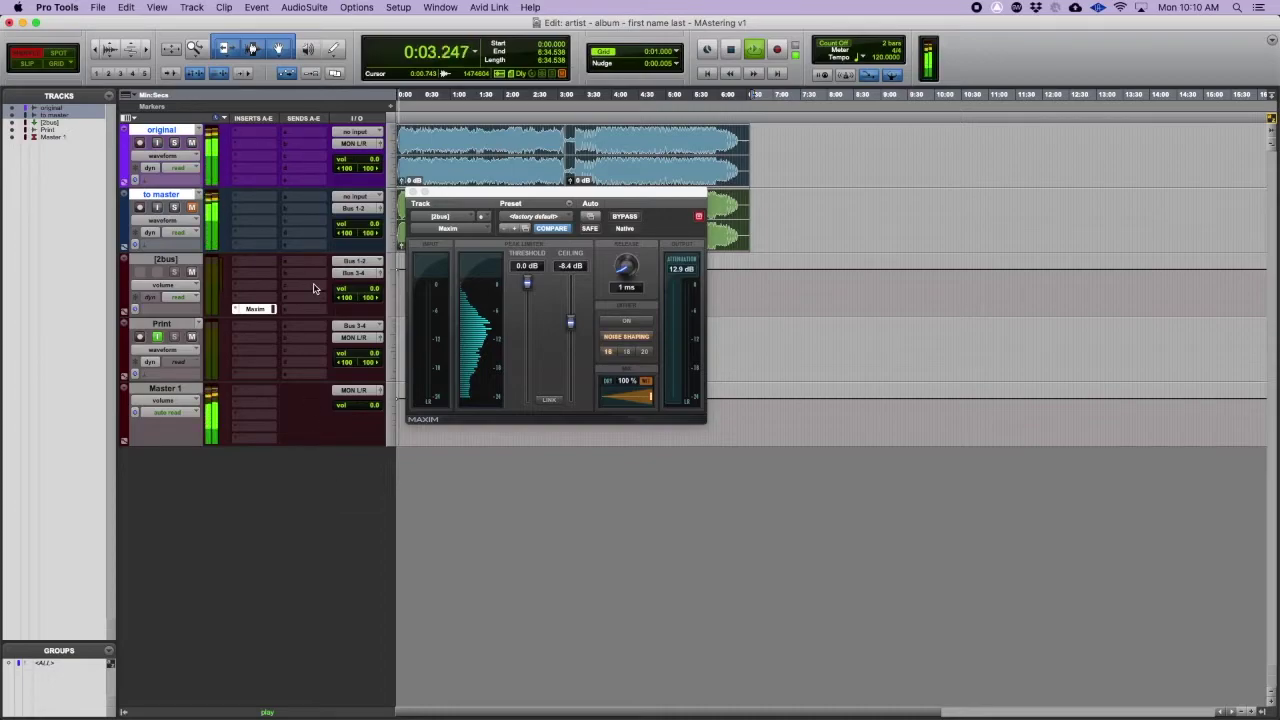
key("super+equal")
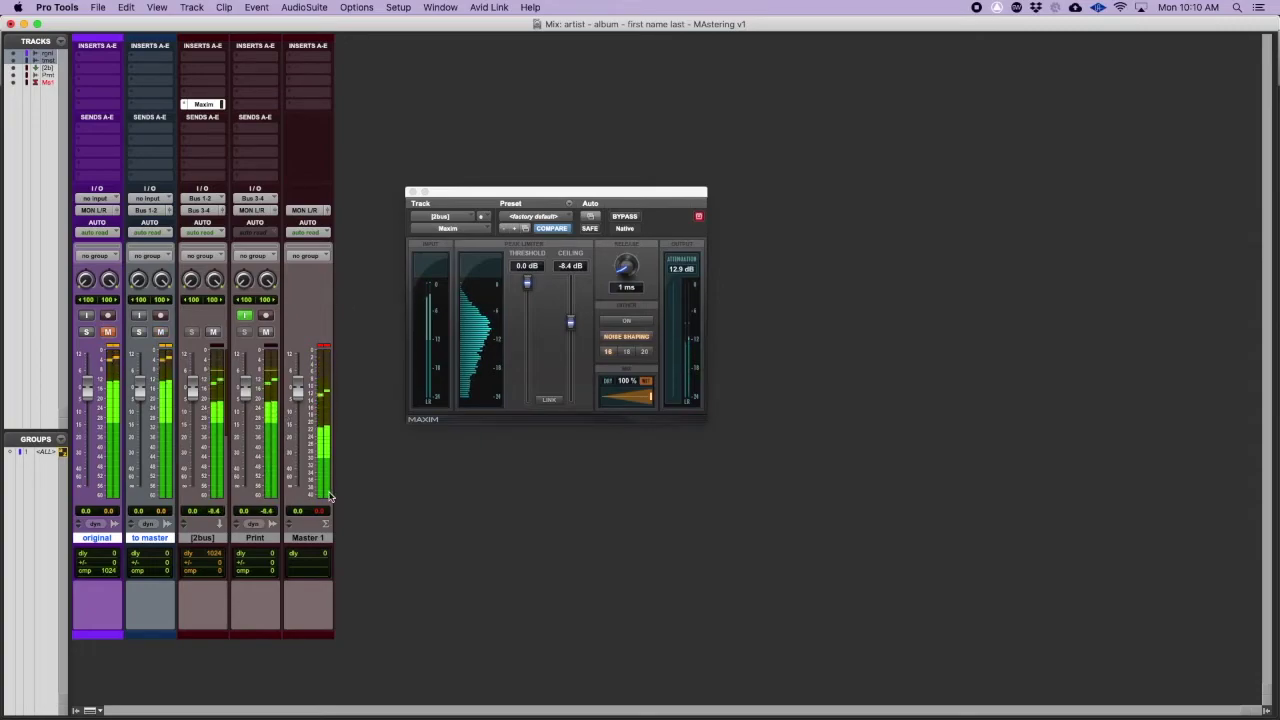
key("space")
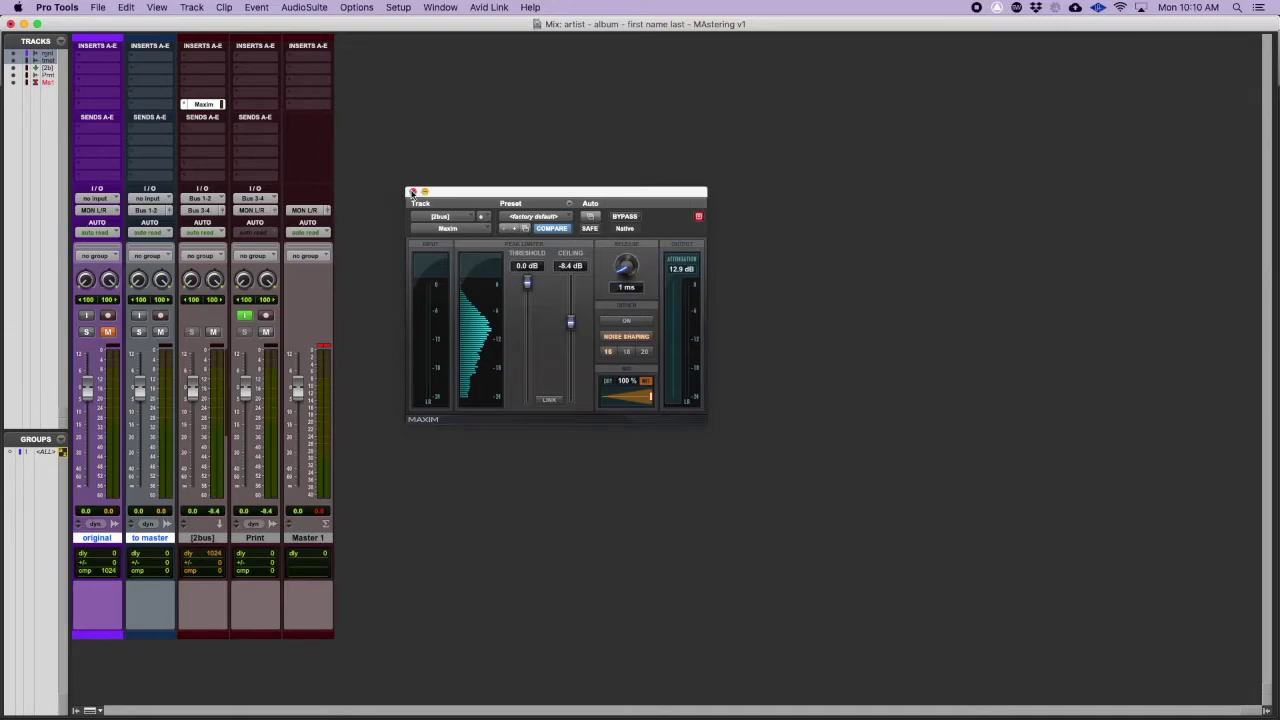
left_click(411, 192)
Step: Switch between the Edit and Mix windows, checking the to master meter options without changes
key("super+equal")
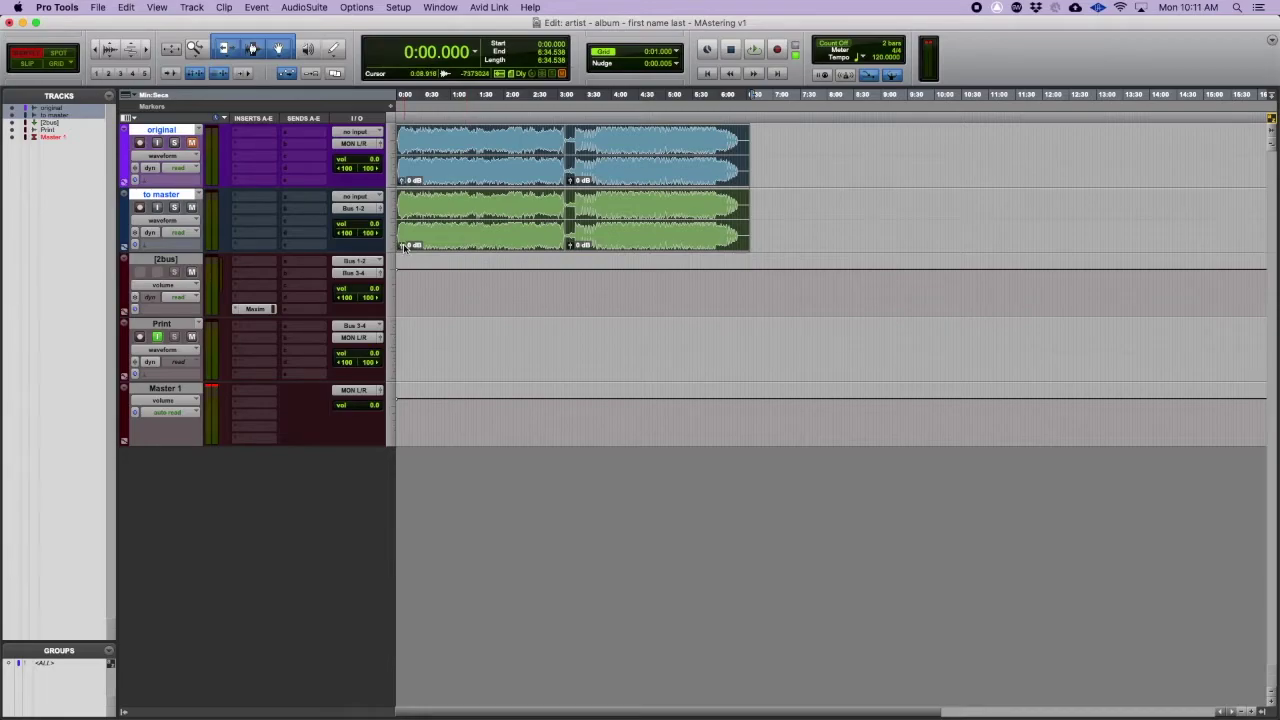
key("super+equal")
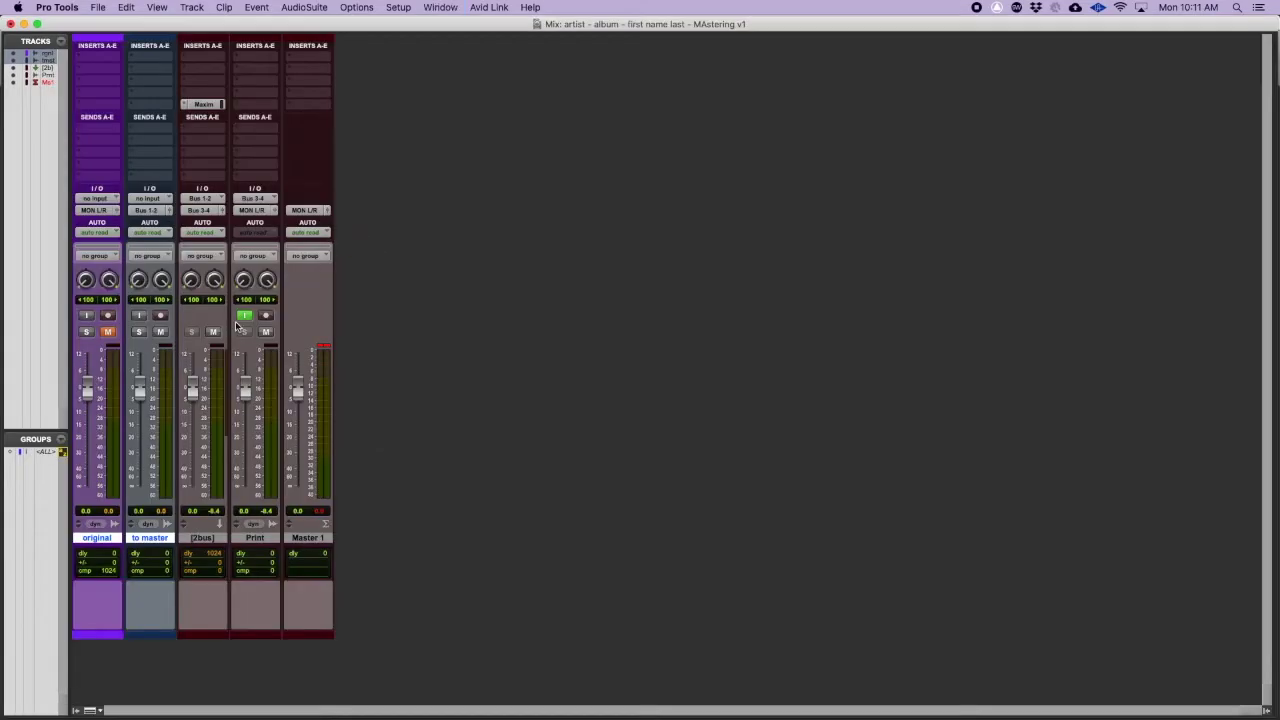
right_click(158, 420)
left_click(155, 420)
key("super+equal")
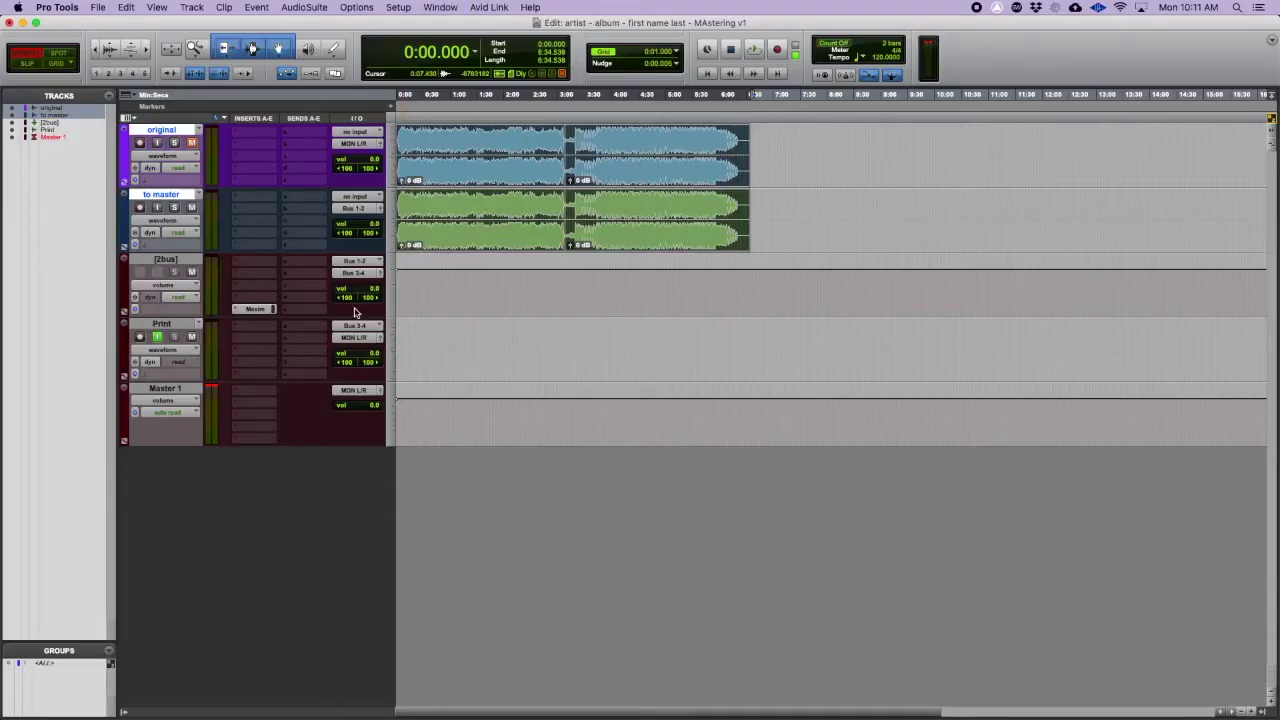
Step: Lower the clip gain of both to master clips to -8.5 dB
left_click_drag(374, 223, 405, 254)
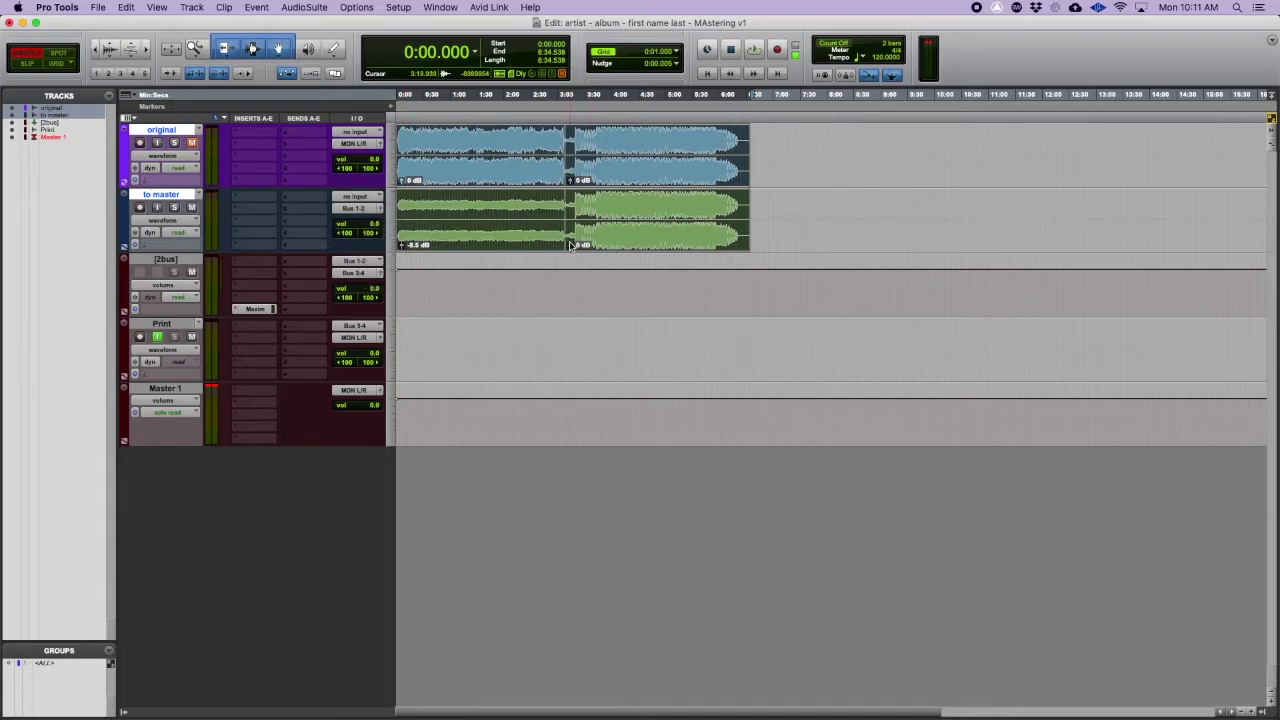
left_click_drag(571, 246, 572, 251)
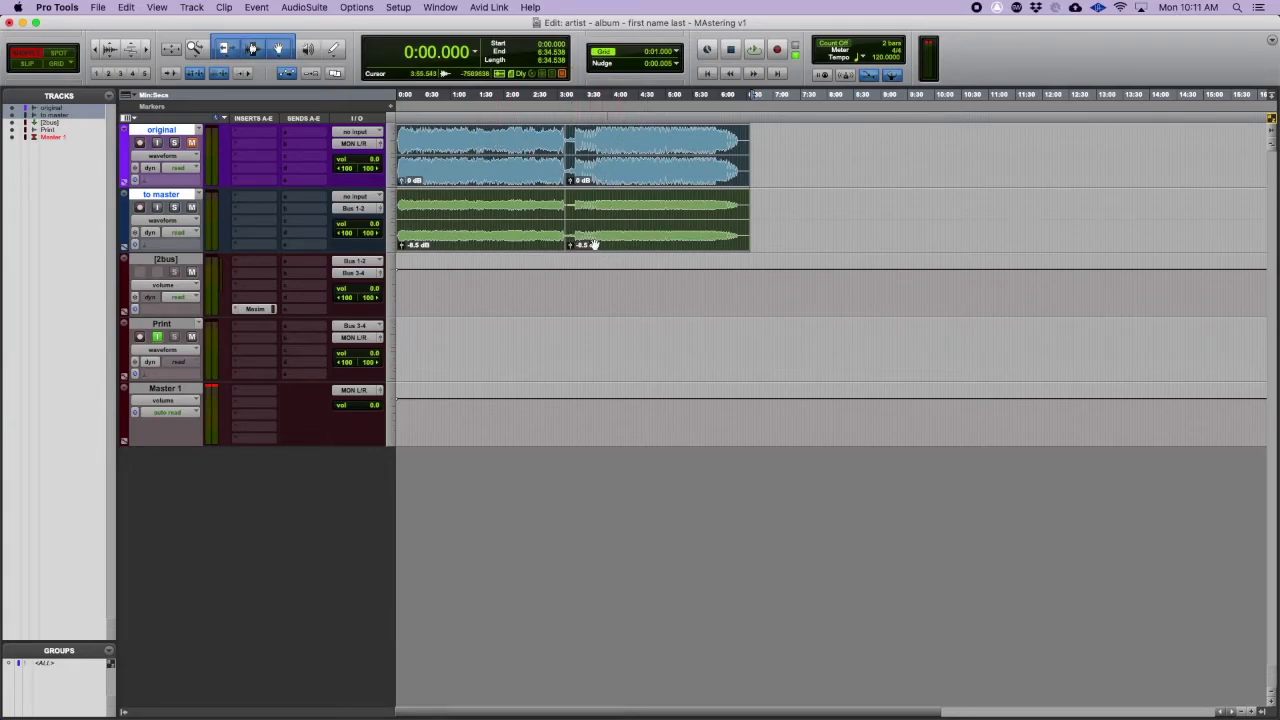
left_click(391, 224)
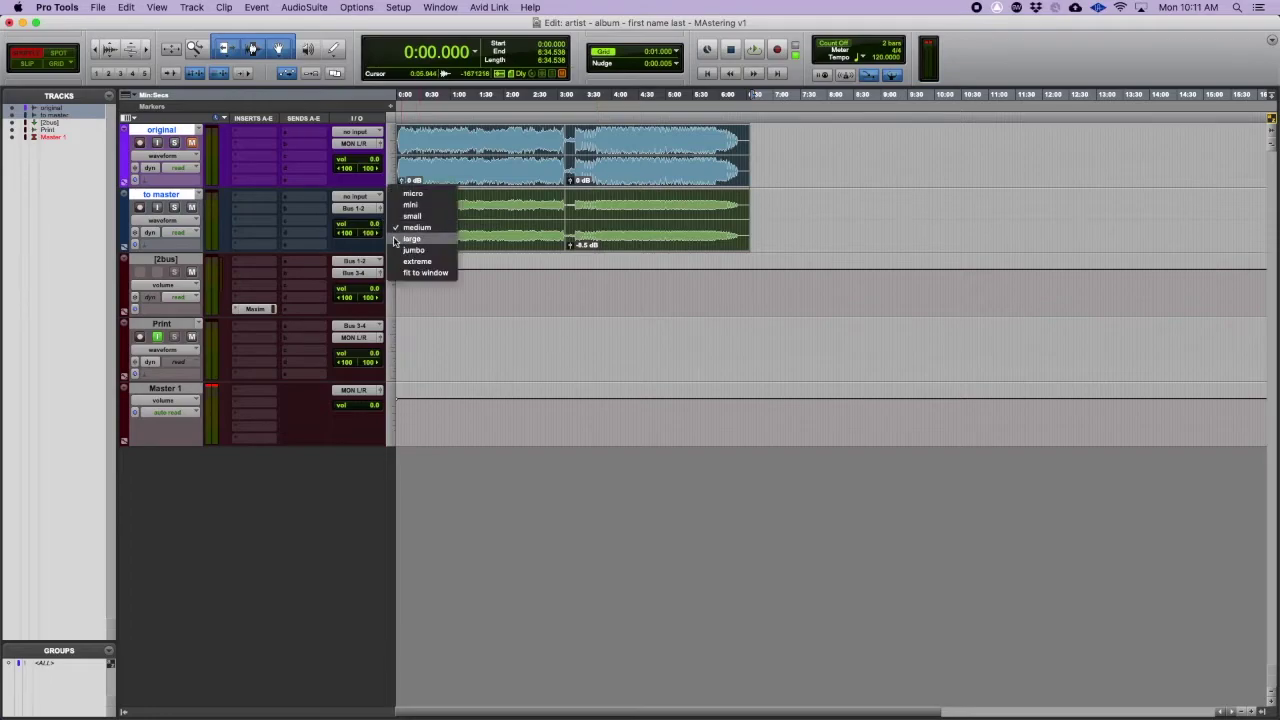
Step: Enlarge the to master track, activate Maxim on [2bus], and audition from about 3:46
left_click(398, 244)
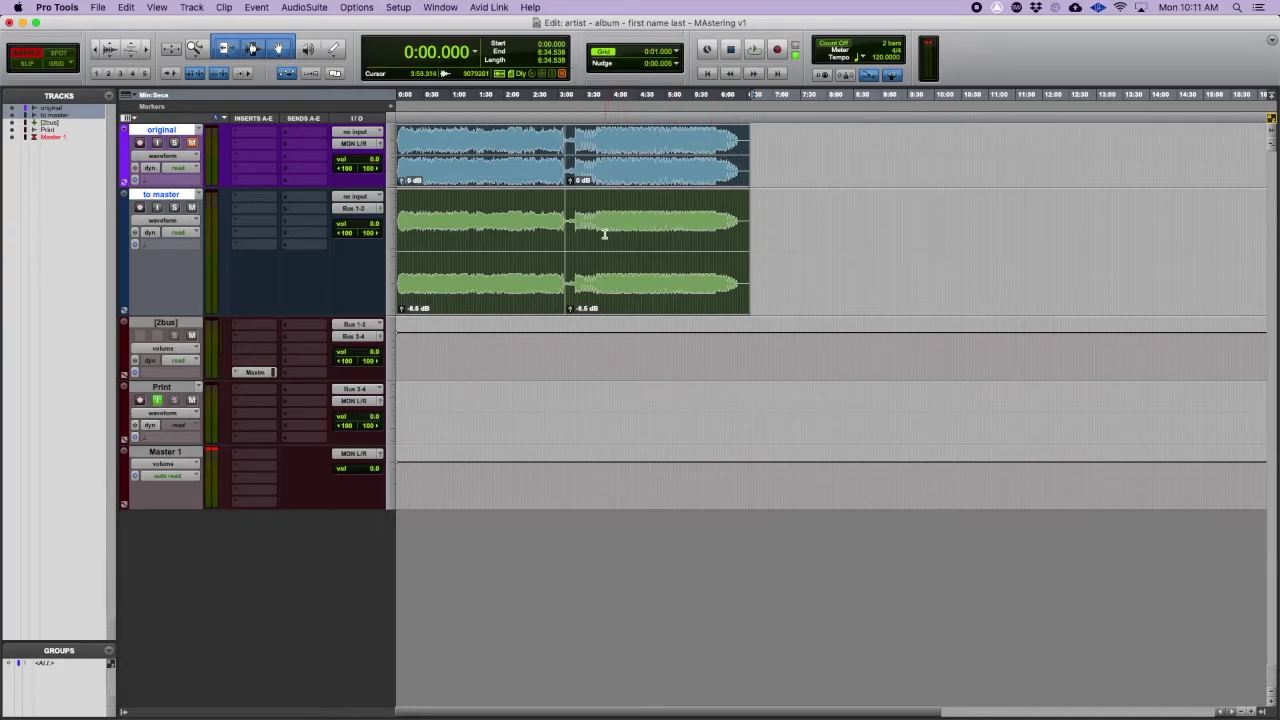
left_click(255, 373, "ctrl+super")
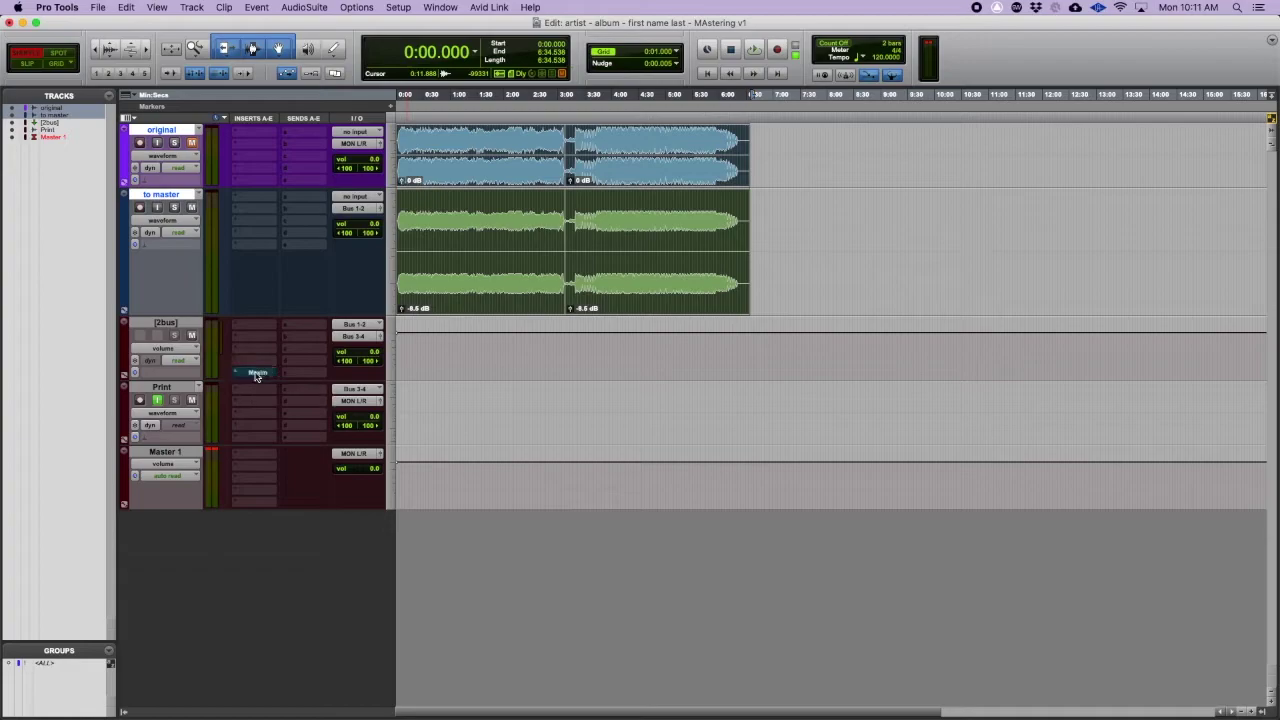
left_click(600, 233)
key("space")
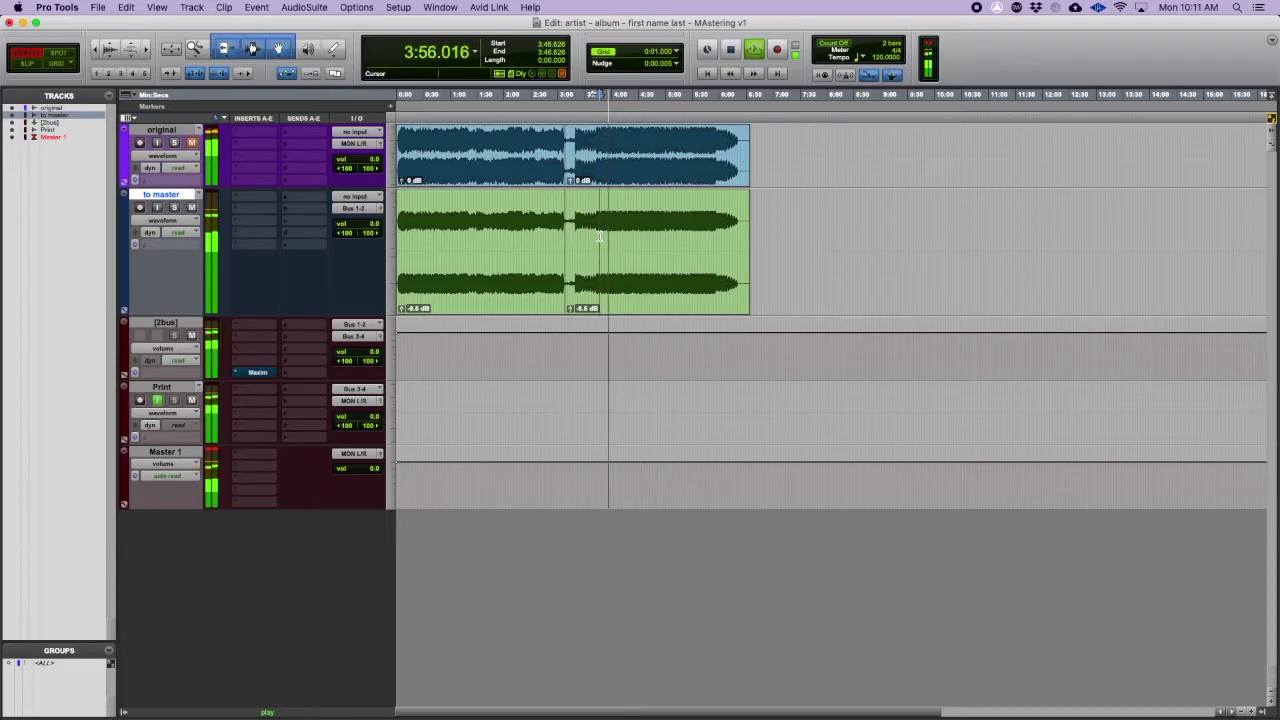
key("space")
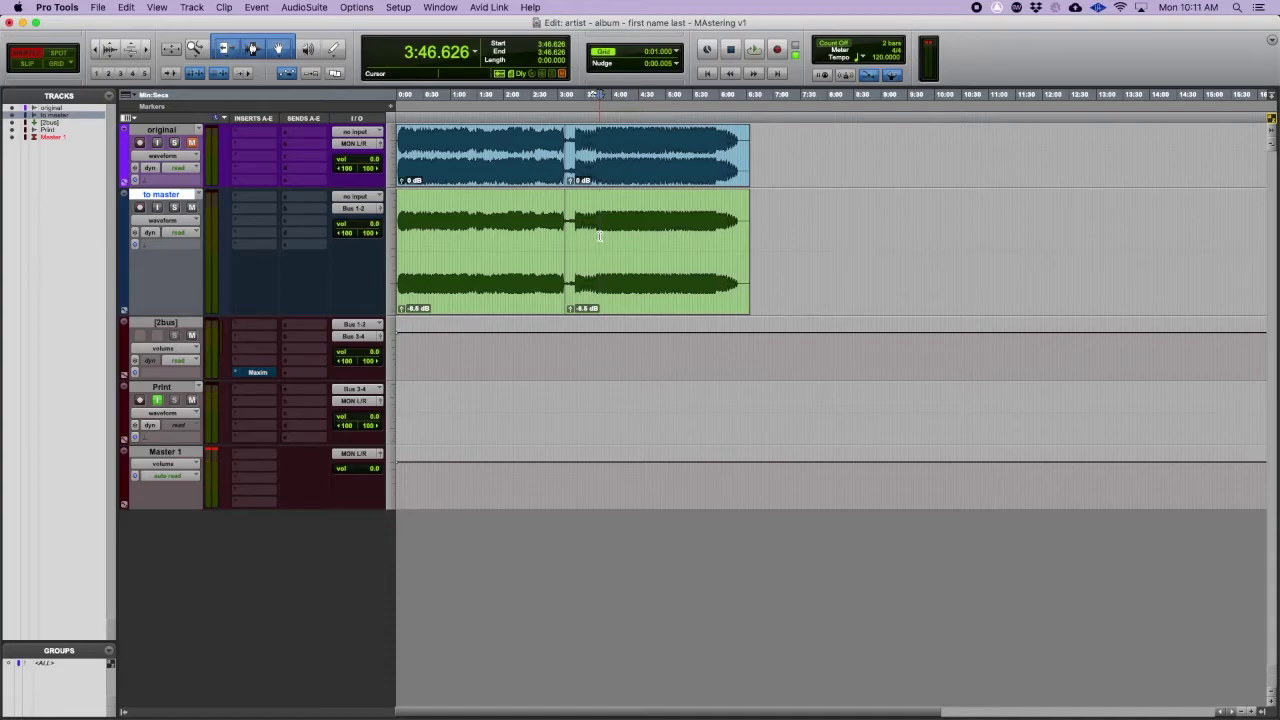
Step: Play from about 0:52, then stop playback in the Mix window
left_click(443, 226)
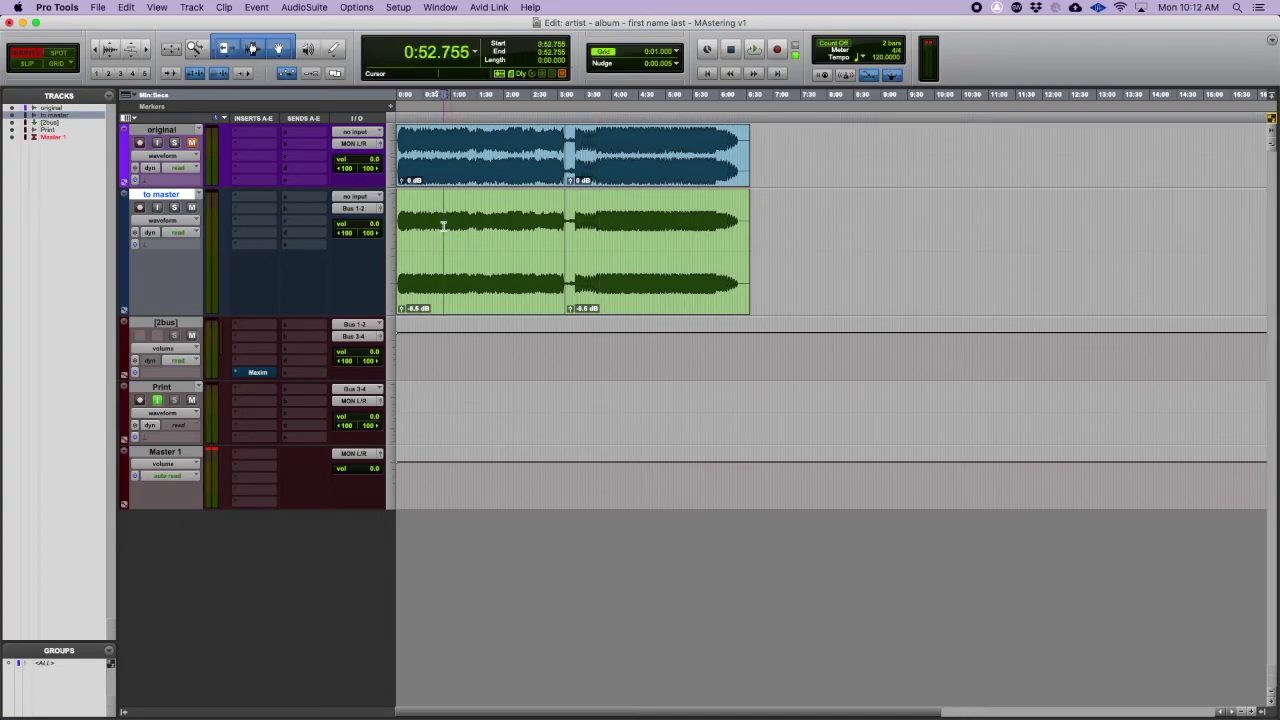
key("space")
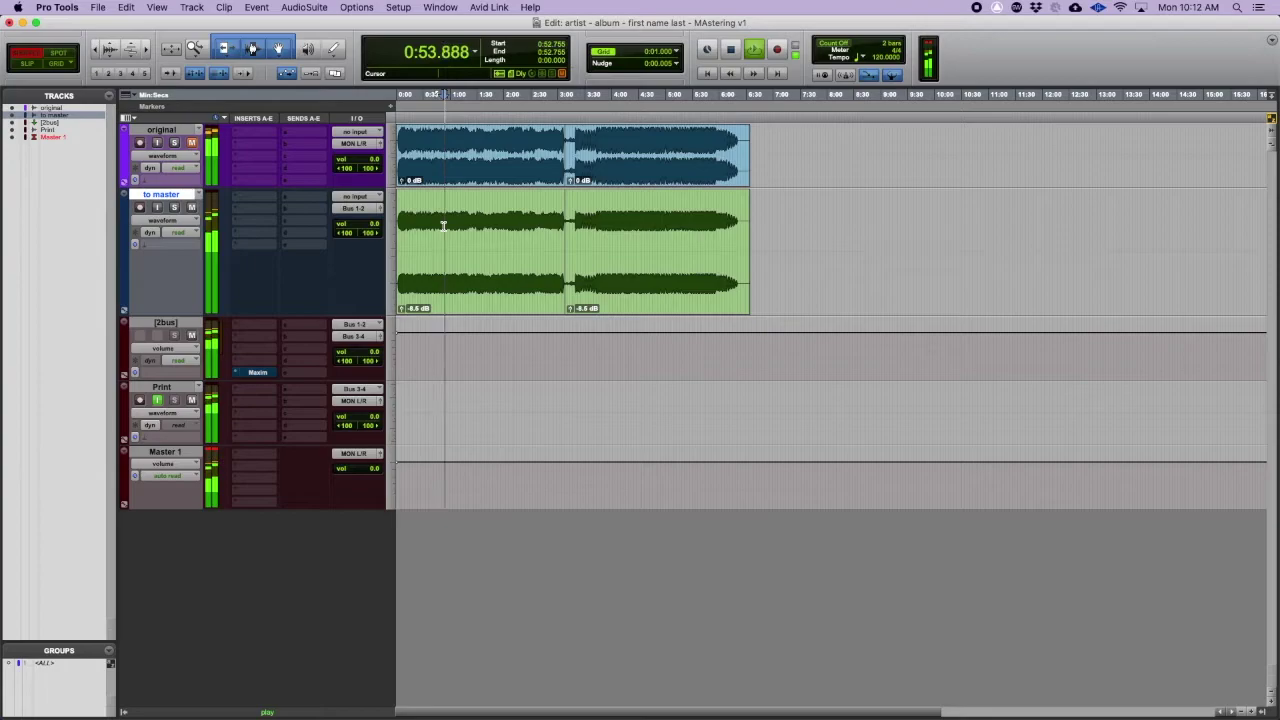
key("super+equal")
key("space")
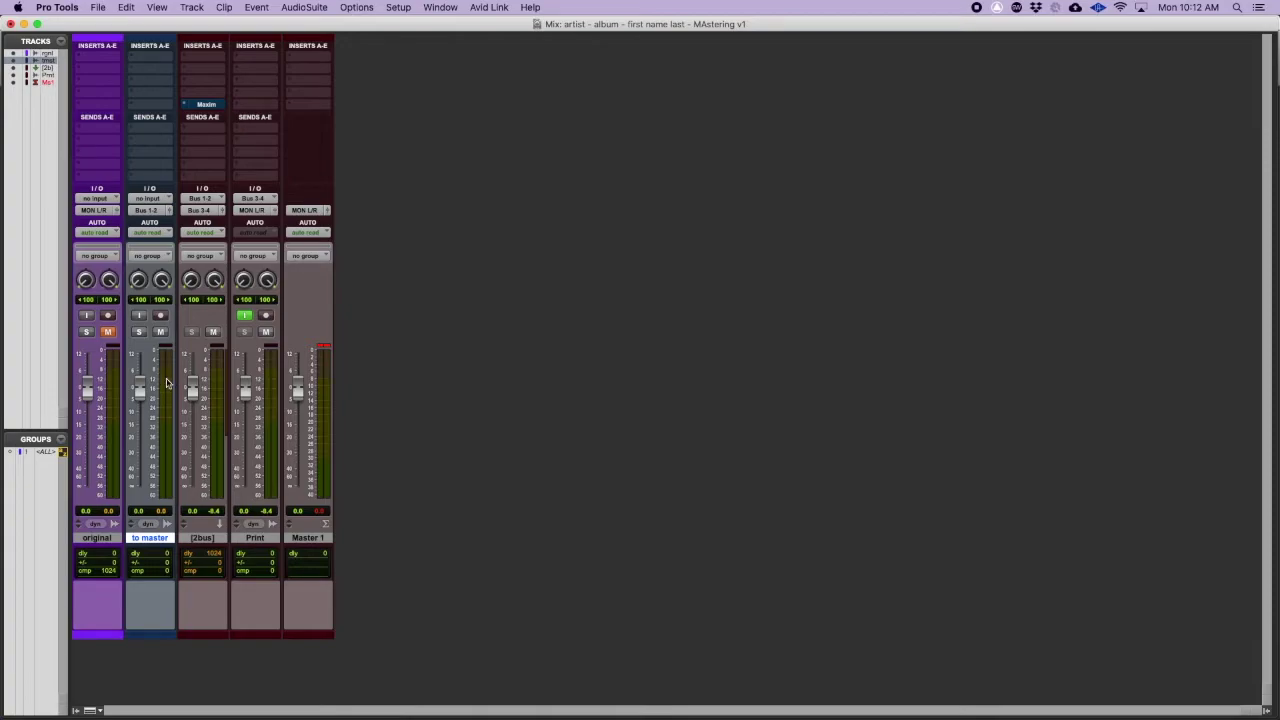
Step: Lower the clip gain of both to master clips to -12.3 dB
key("super+equal")
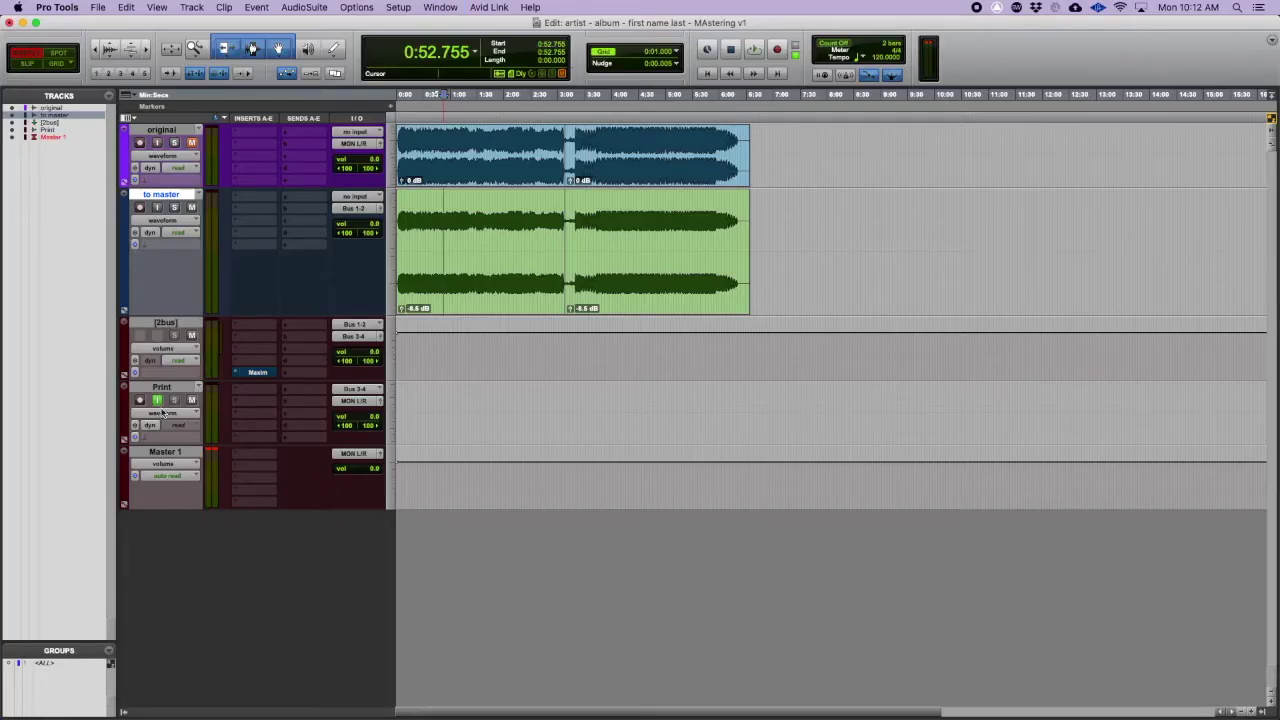
mouse_move(404, 311)
left_mouse_down()
mouse_move(404, 328)
mouse_move(404, 313)
left_mouse_up()
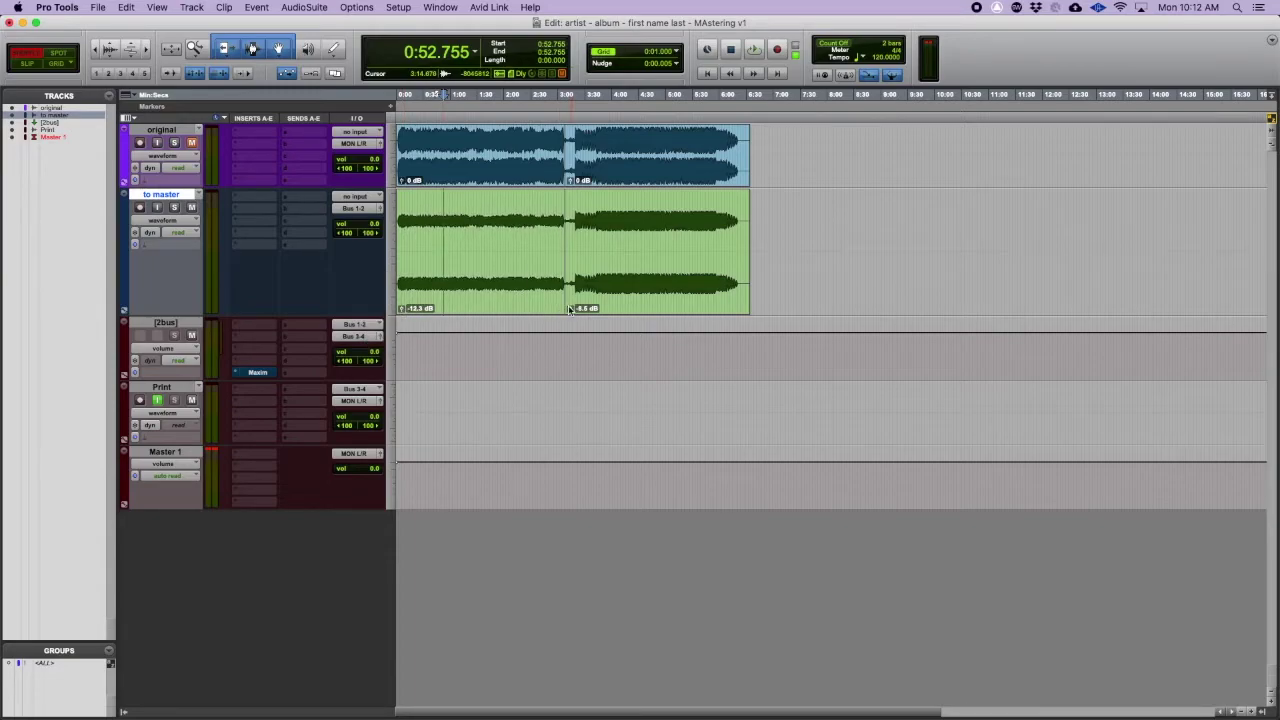
left_click_drag(570, 310, 570, 312)
Step: Play the quieter clips and stop playback in the Mix window
key("space")
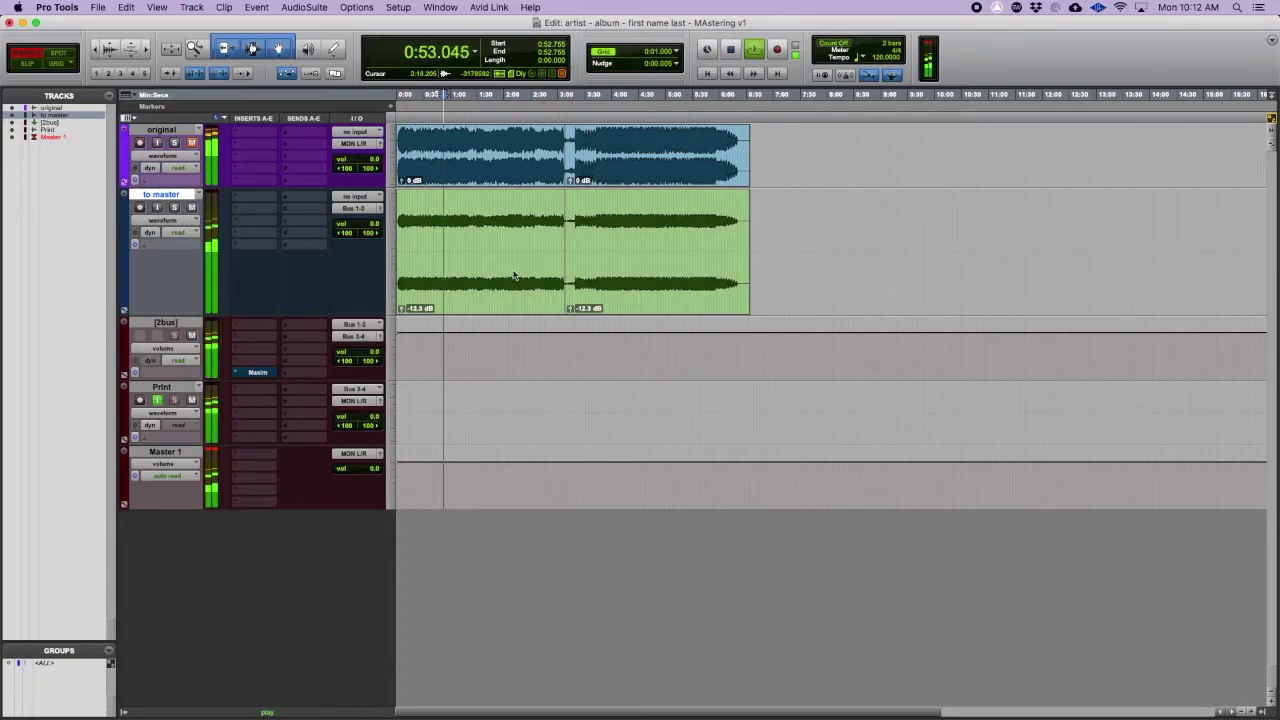
key("super+equal")
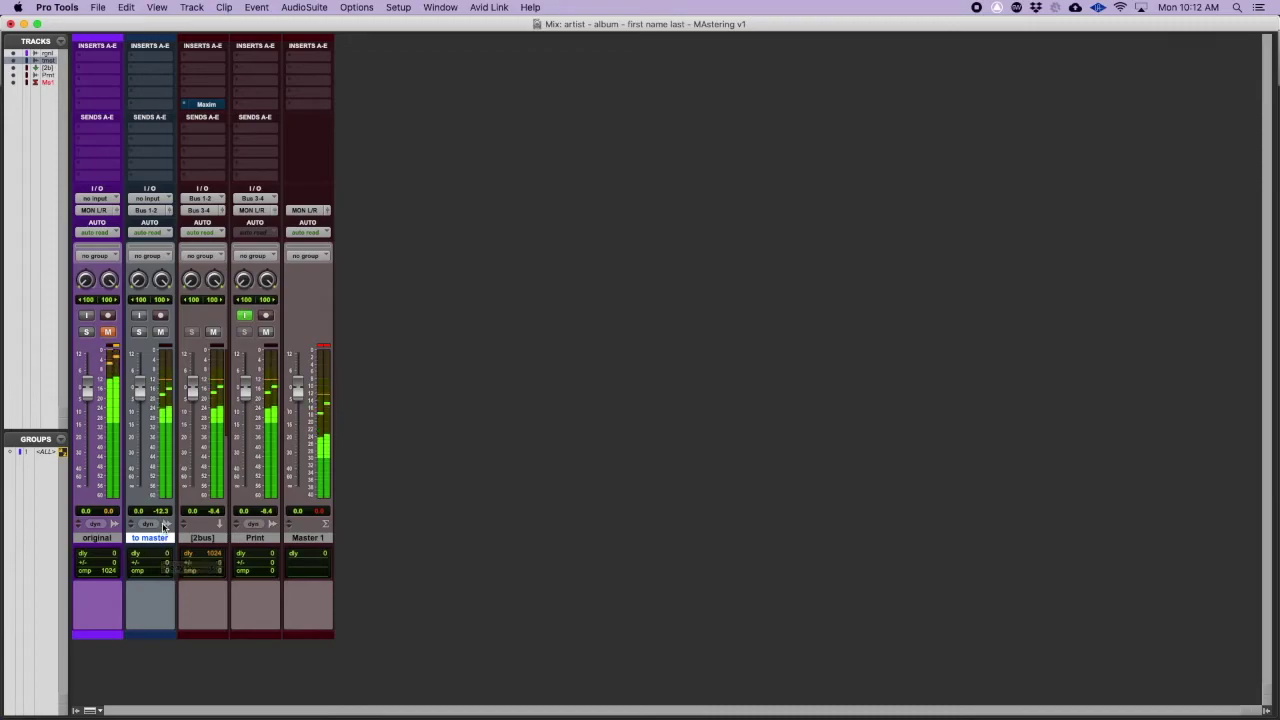
key("space")
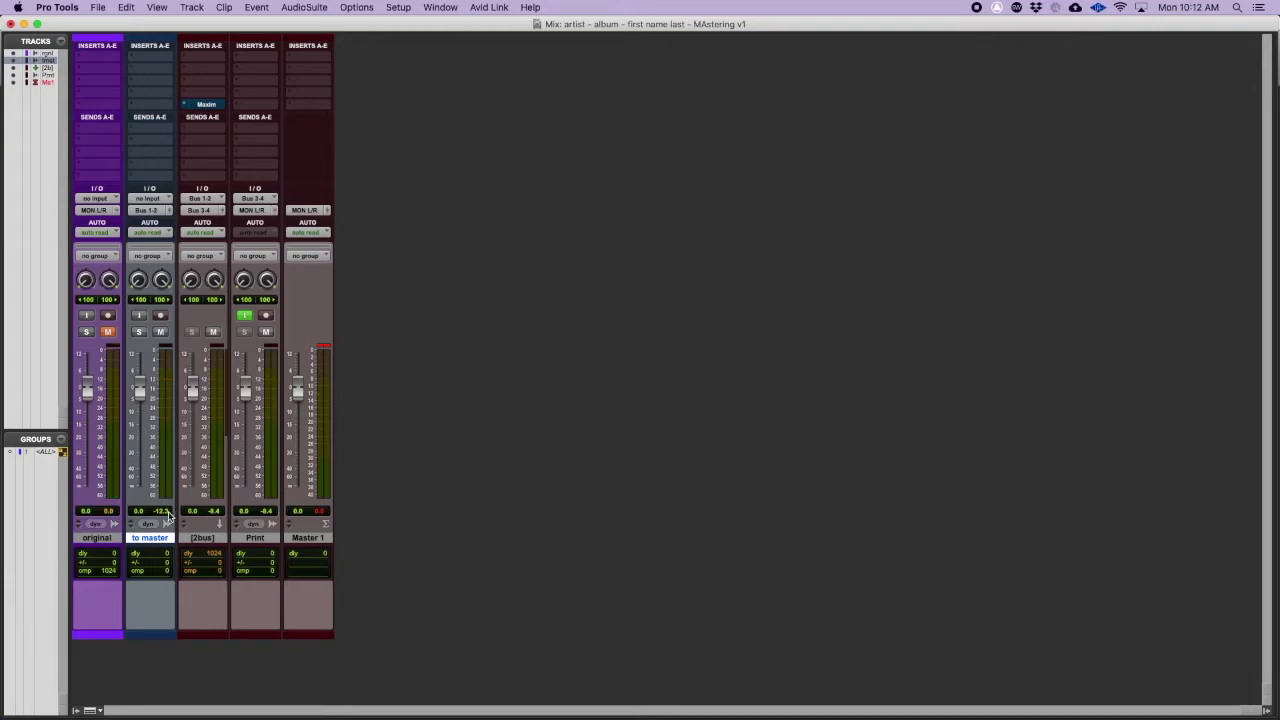
Step: Insert Youlean Loudness Meter 2 (stereo) on Master 1 and start playback for measurement
left_click(311, 106)
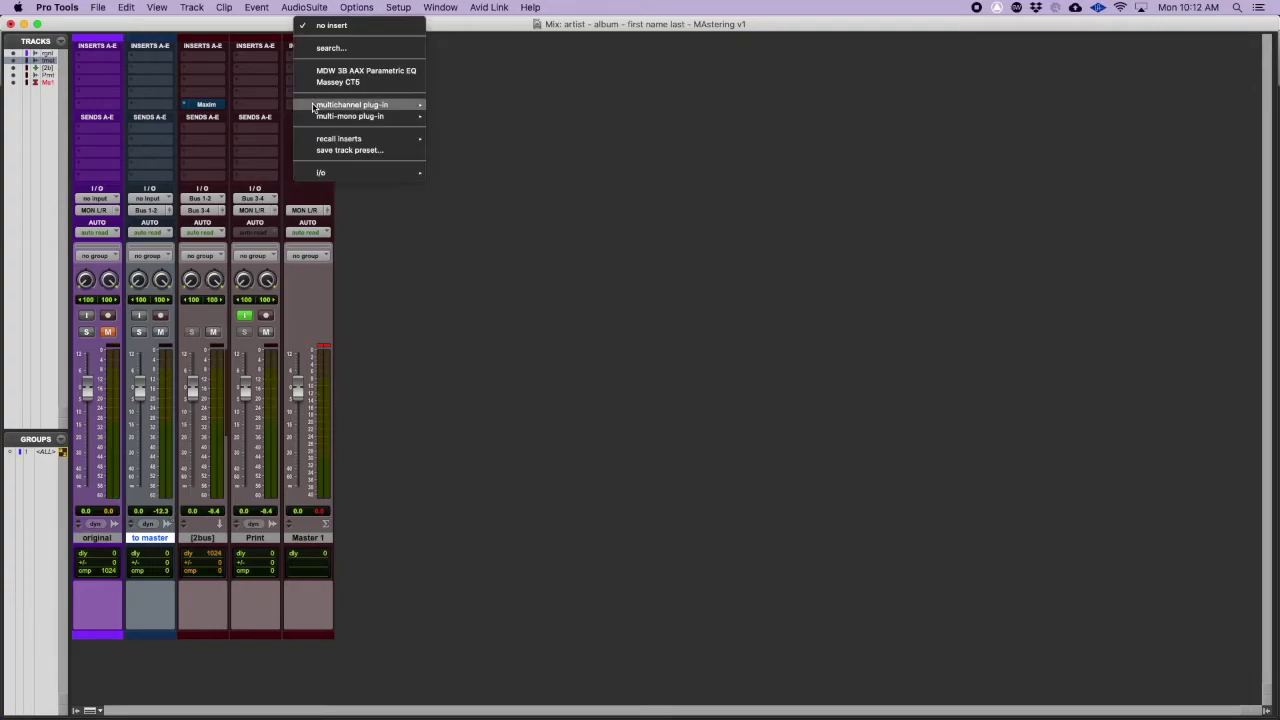
mouse_move(313, 107)
mouse_move(483, 123)
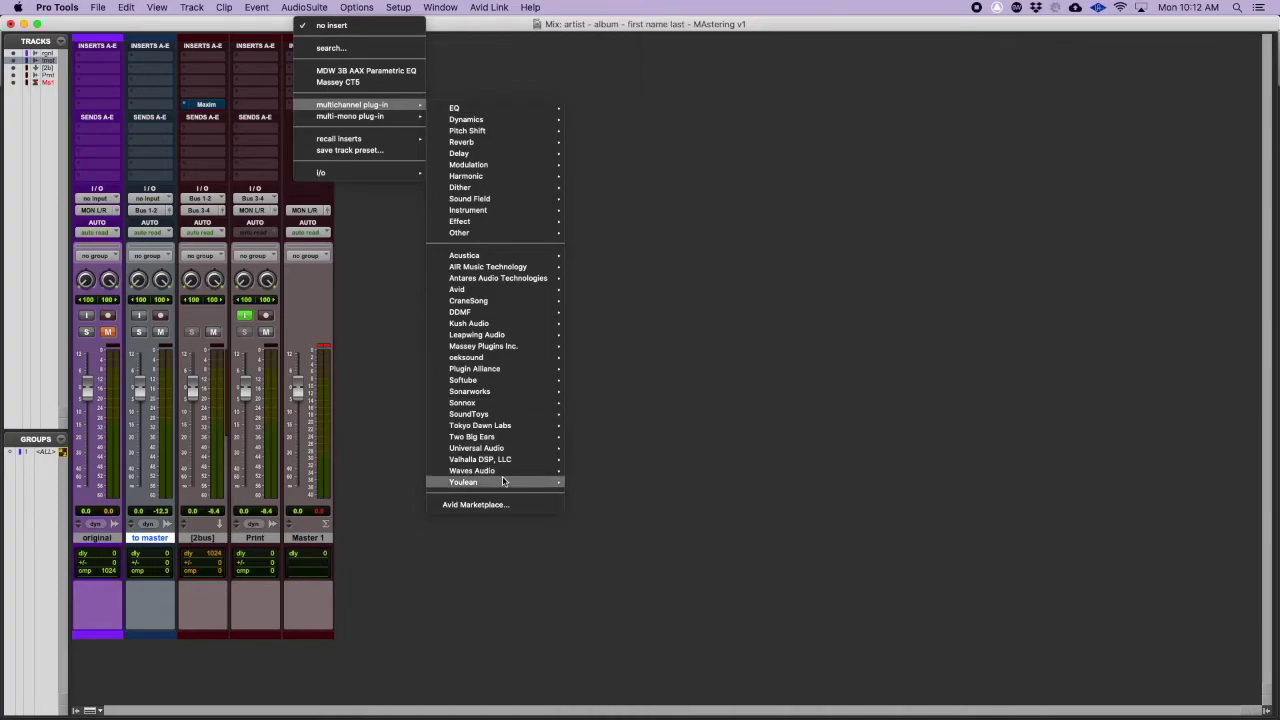
mouse_move(503, 485)
left_click(629, 485)
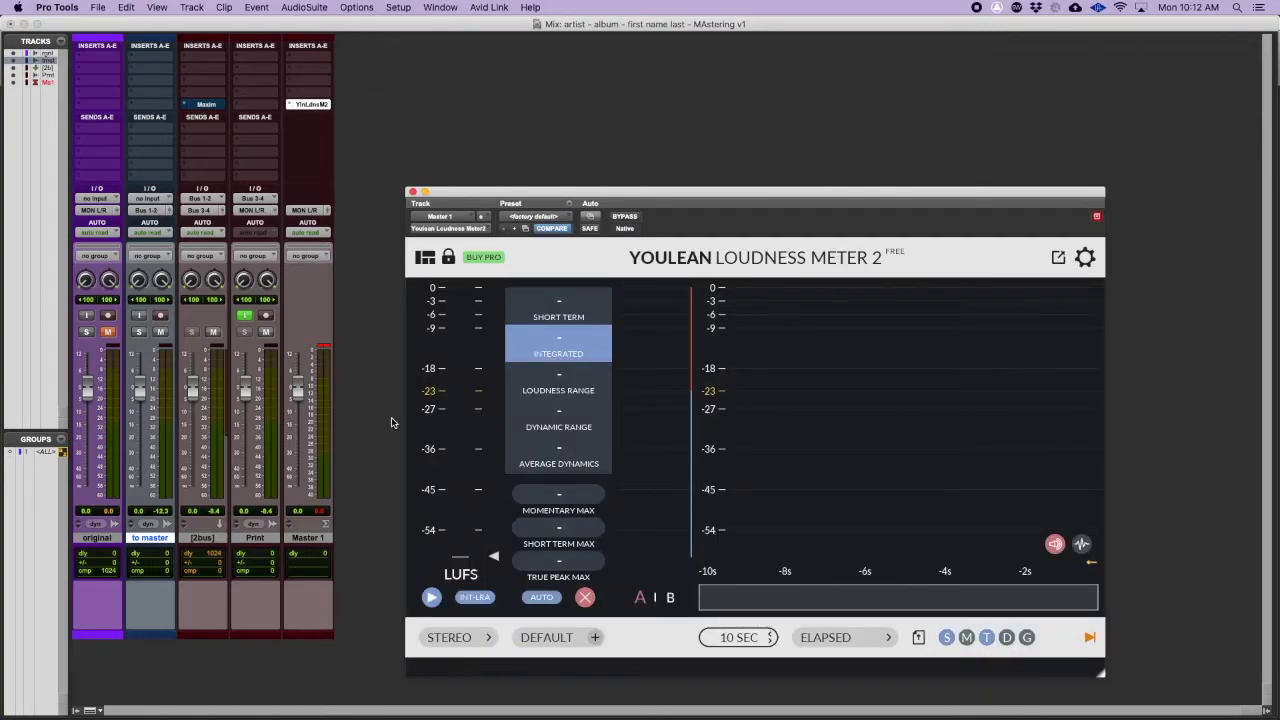
key("space")
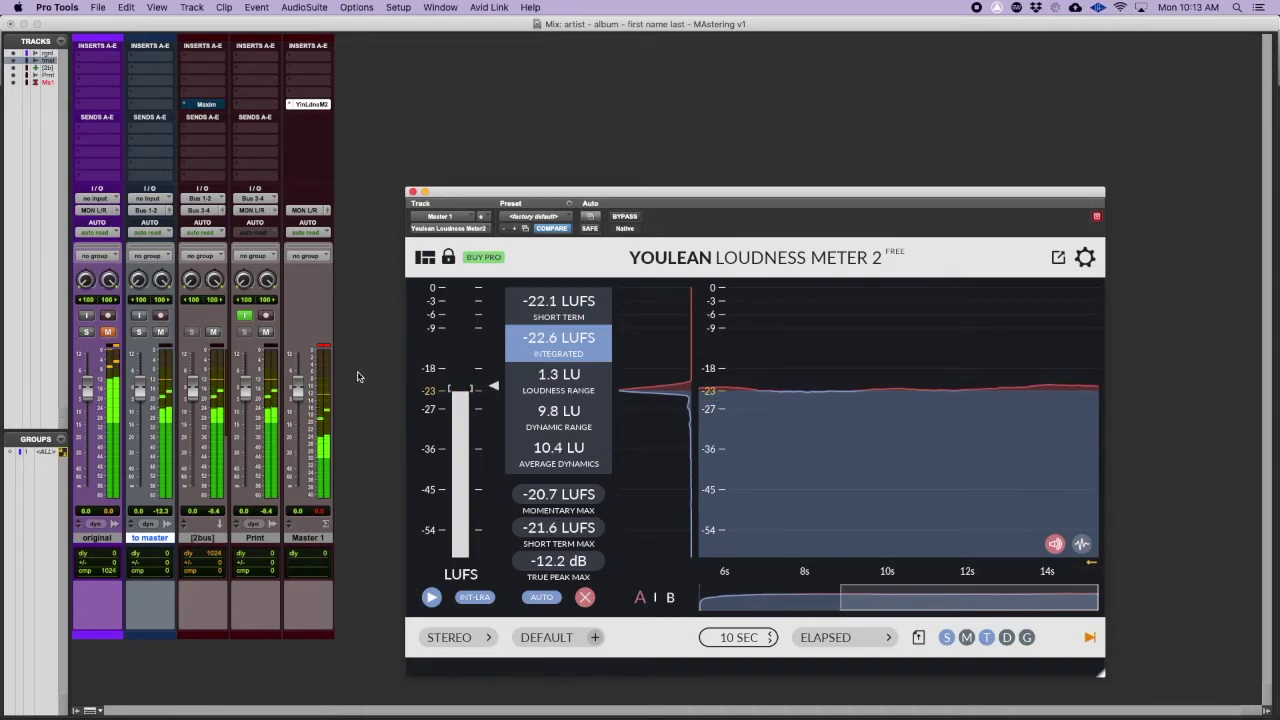
Step: Try a different meter scale on to master, then switch to Digital VU and stop playback
right_click(161, 388)
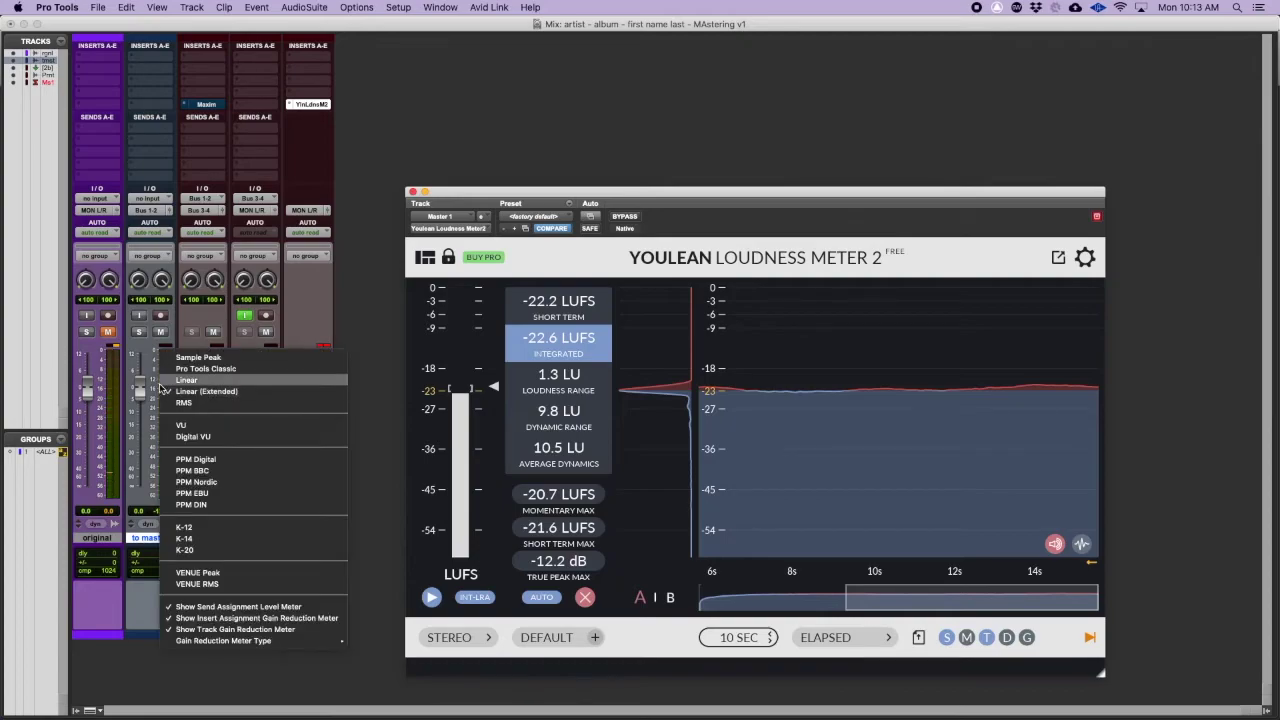
left_click(172, 378)
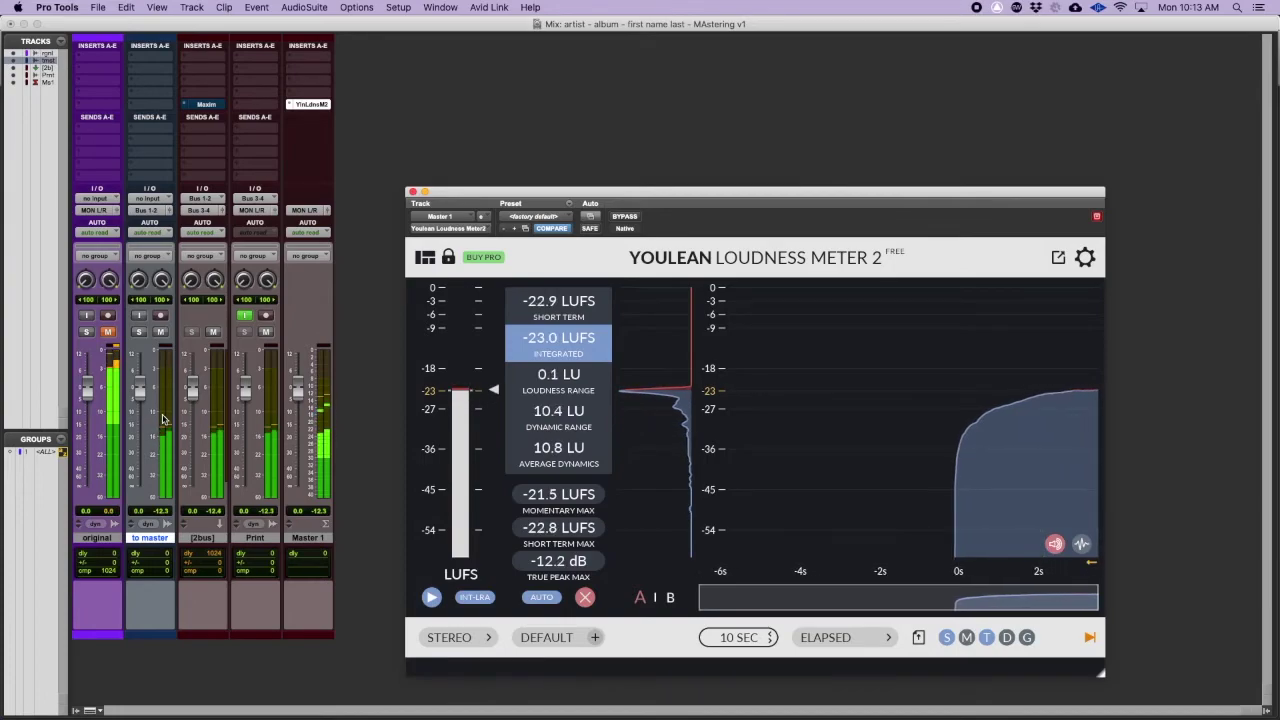
right_click(166, 418)
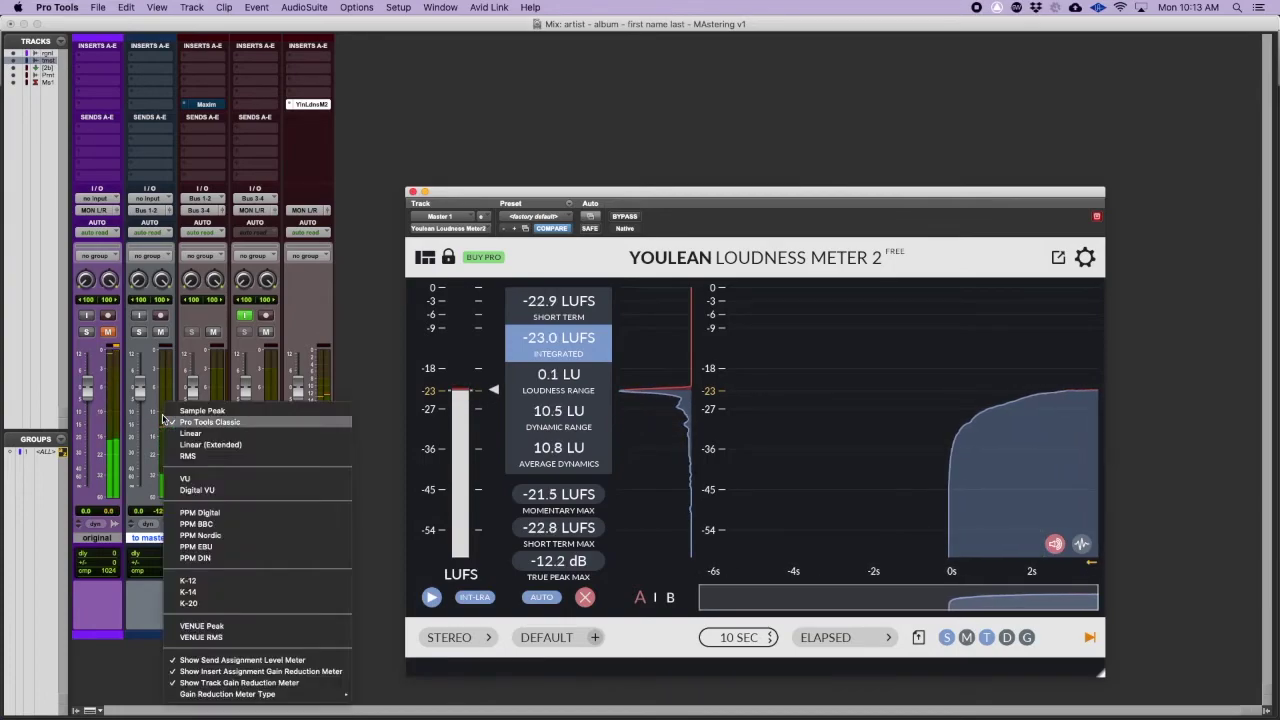
left_click(197, 491)
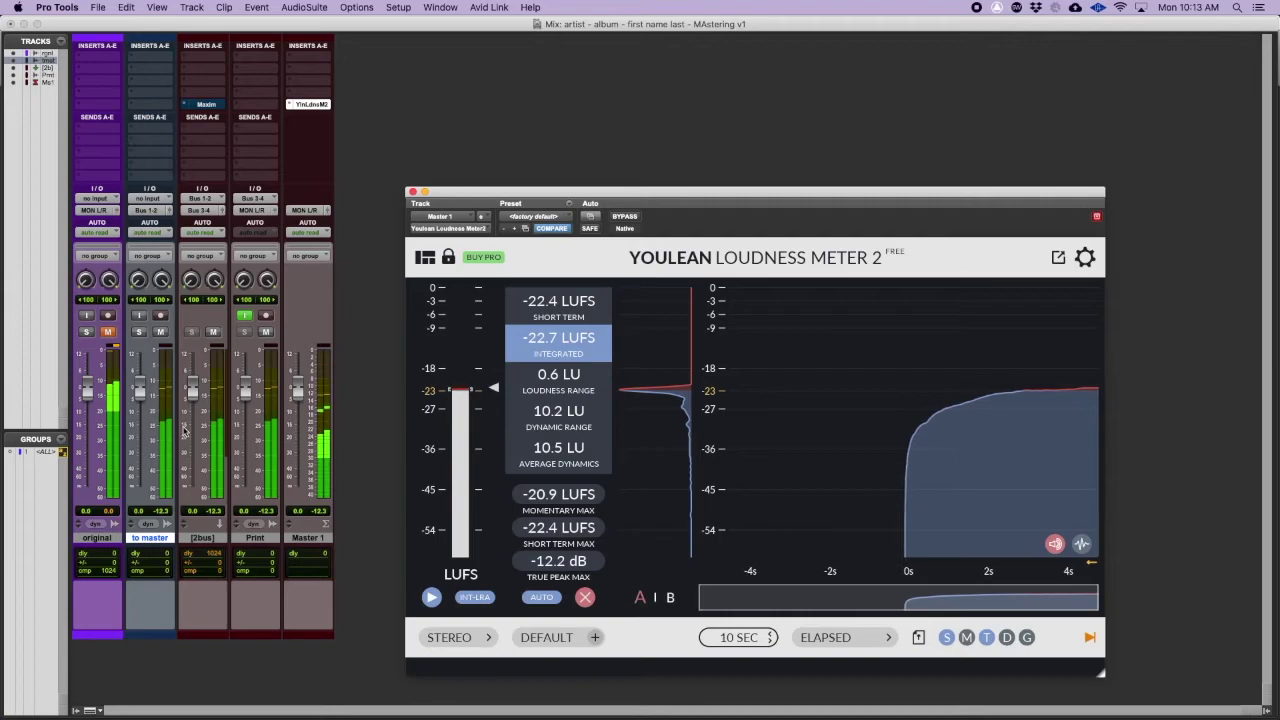
key("space")
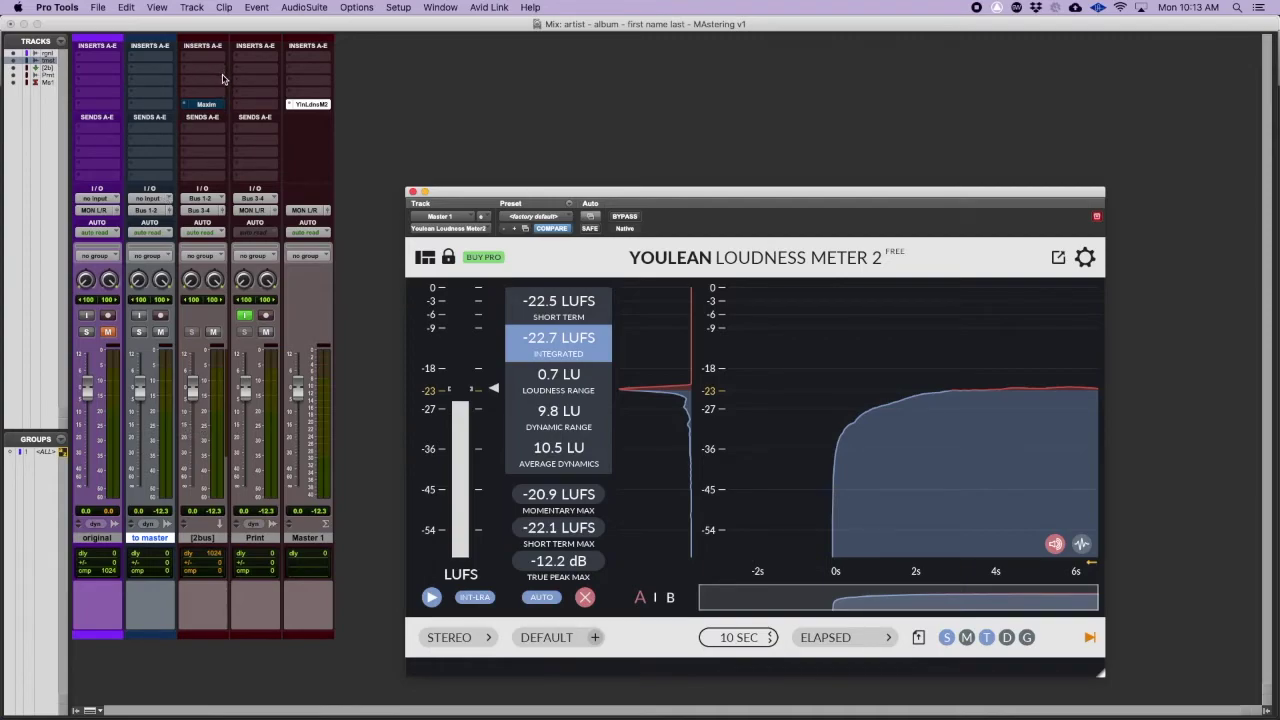
right_click(155, 213)
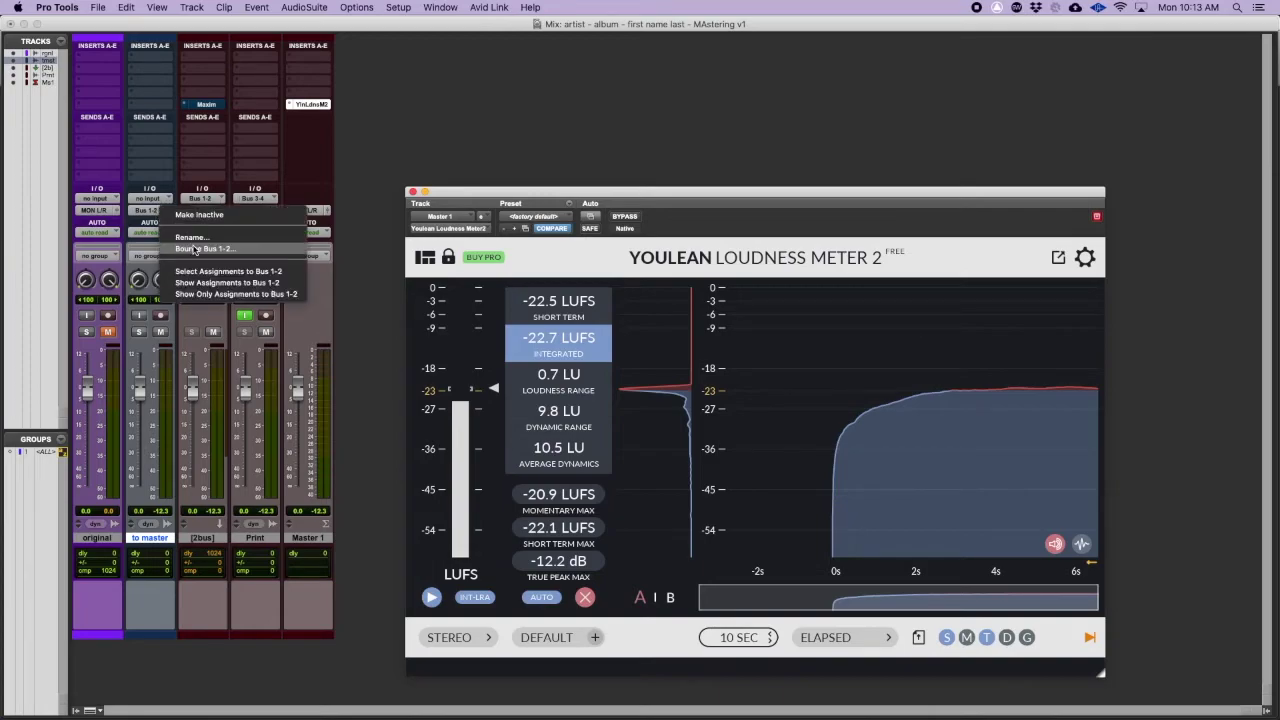
Step: Rename the Bus 1-2 output to 'to master'
left_click(195, 239)
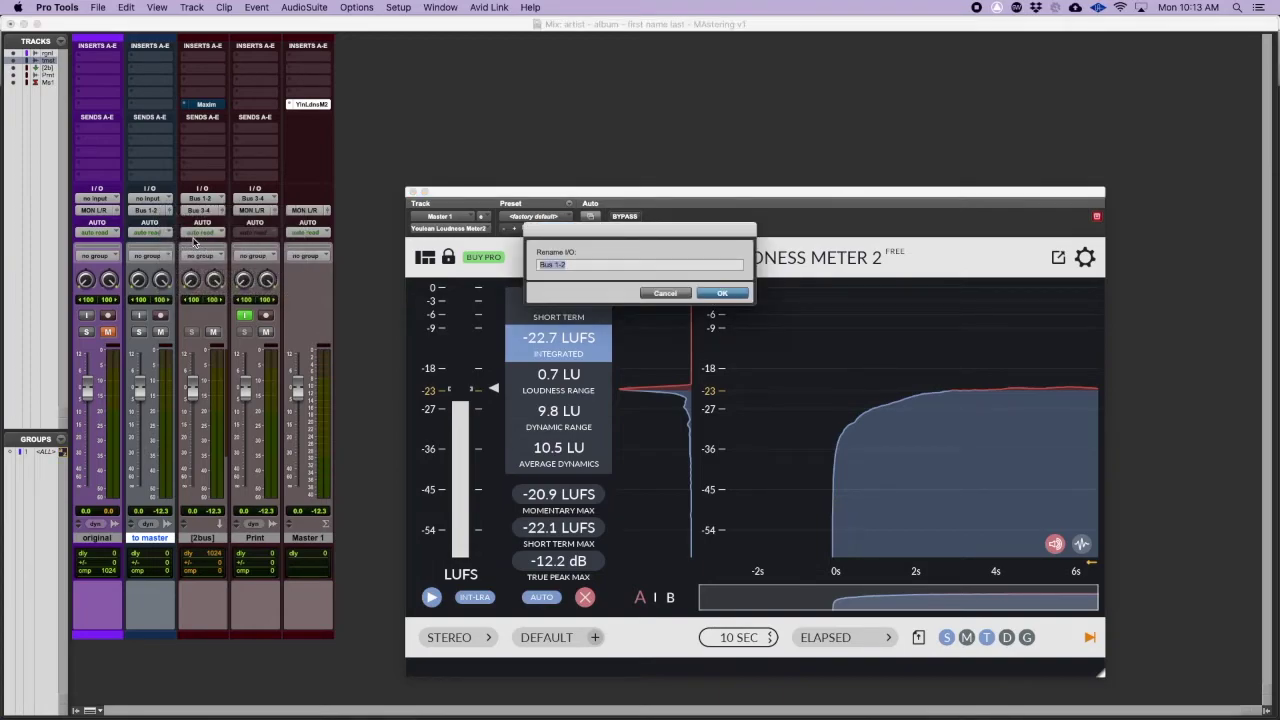
type("to master")
key("Return")
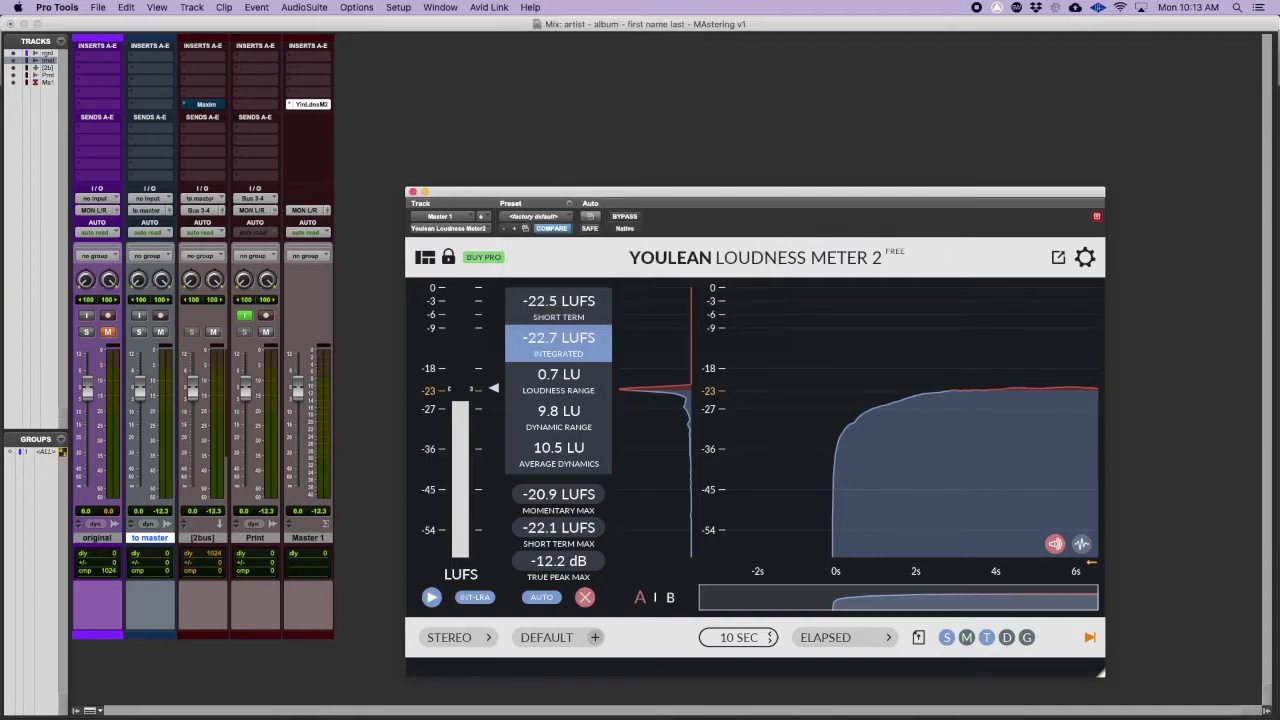
Step: Rename the Bus 3-4 output to 'print' and close the loudness meter window
right_click(202, 212)
left_click(220, 236)
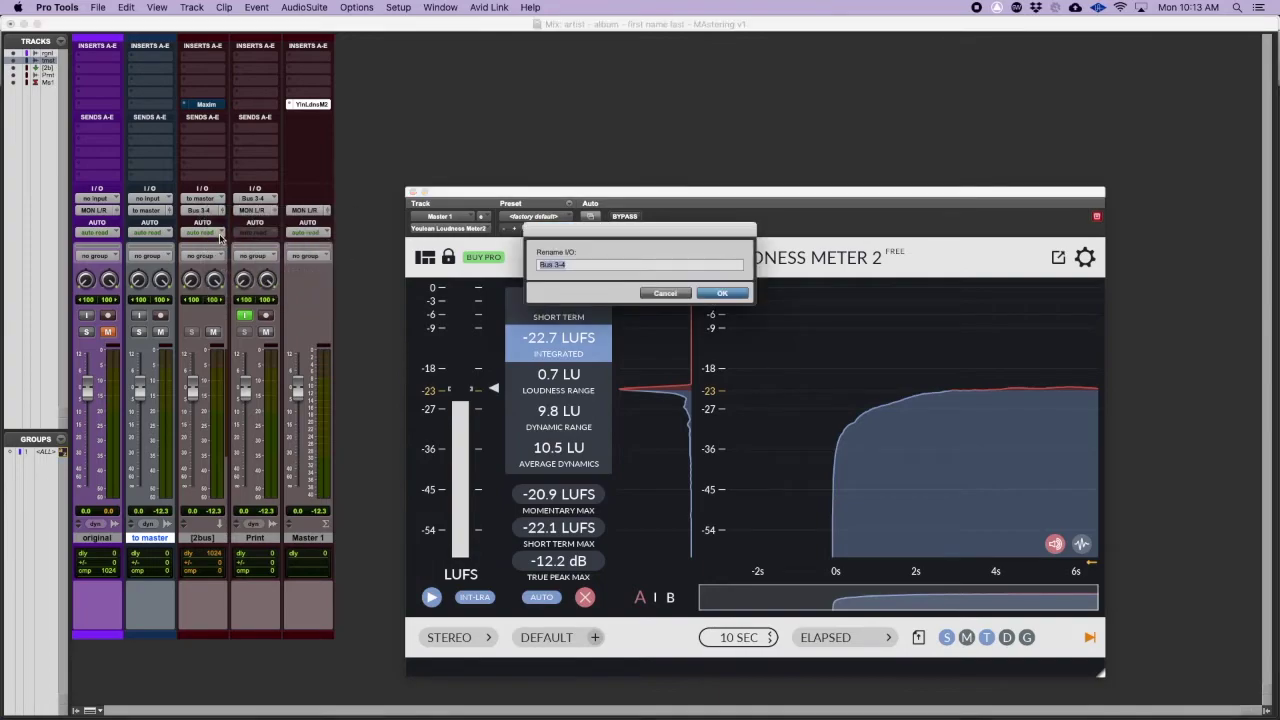
type("print")
key("Return")
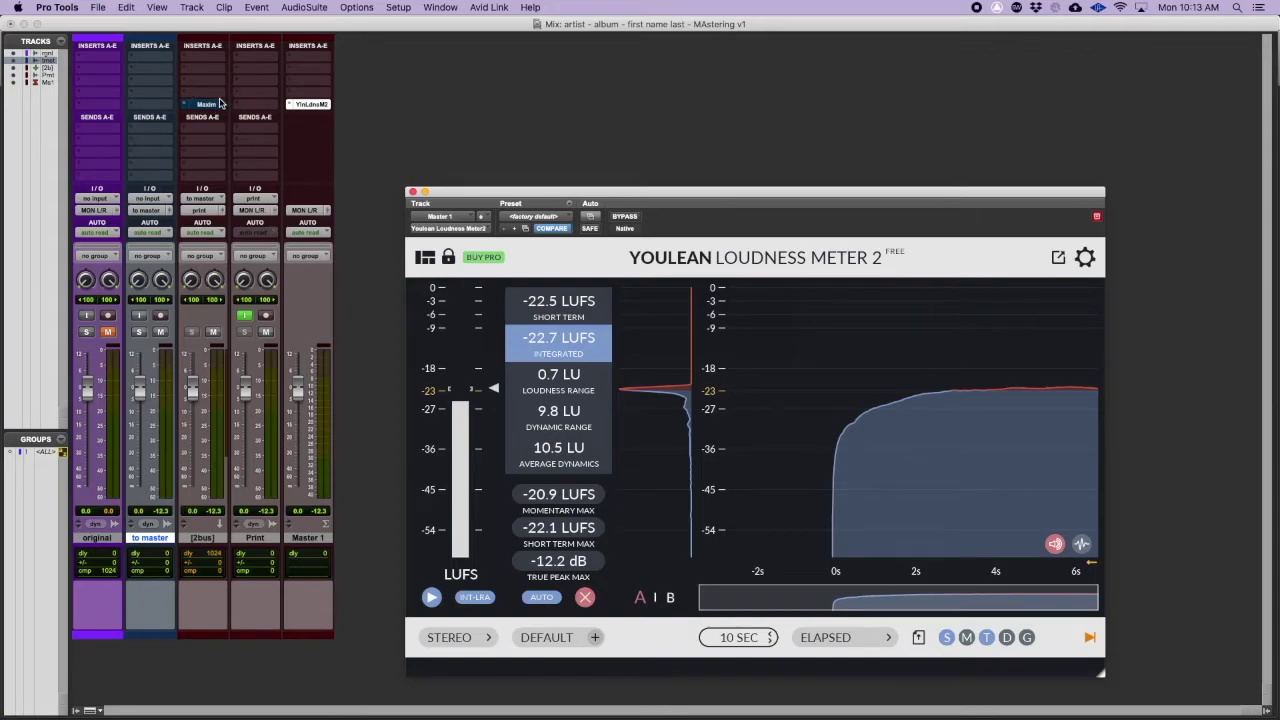
left_click(411, 192)
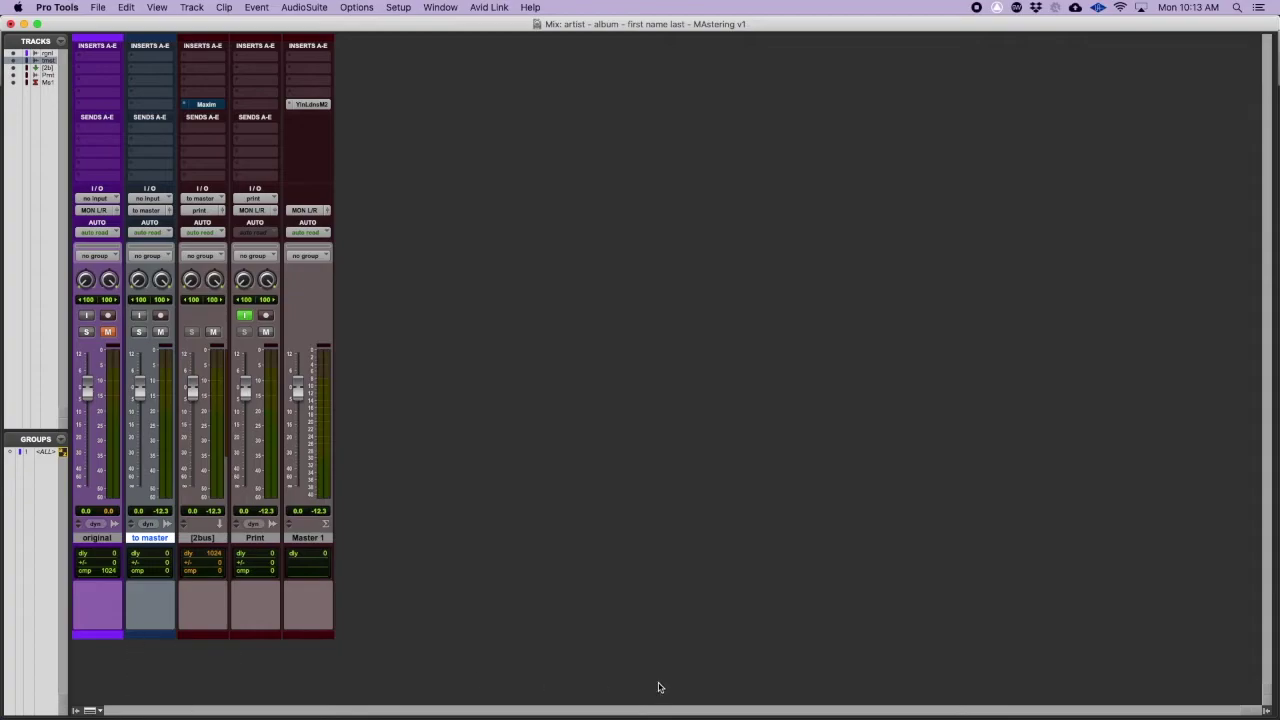
Step: Move the loudness meter up one insert and add a Trim plug-in to Master 1
left_click_drag(1268, 712, 362, 685)
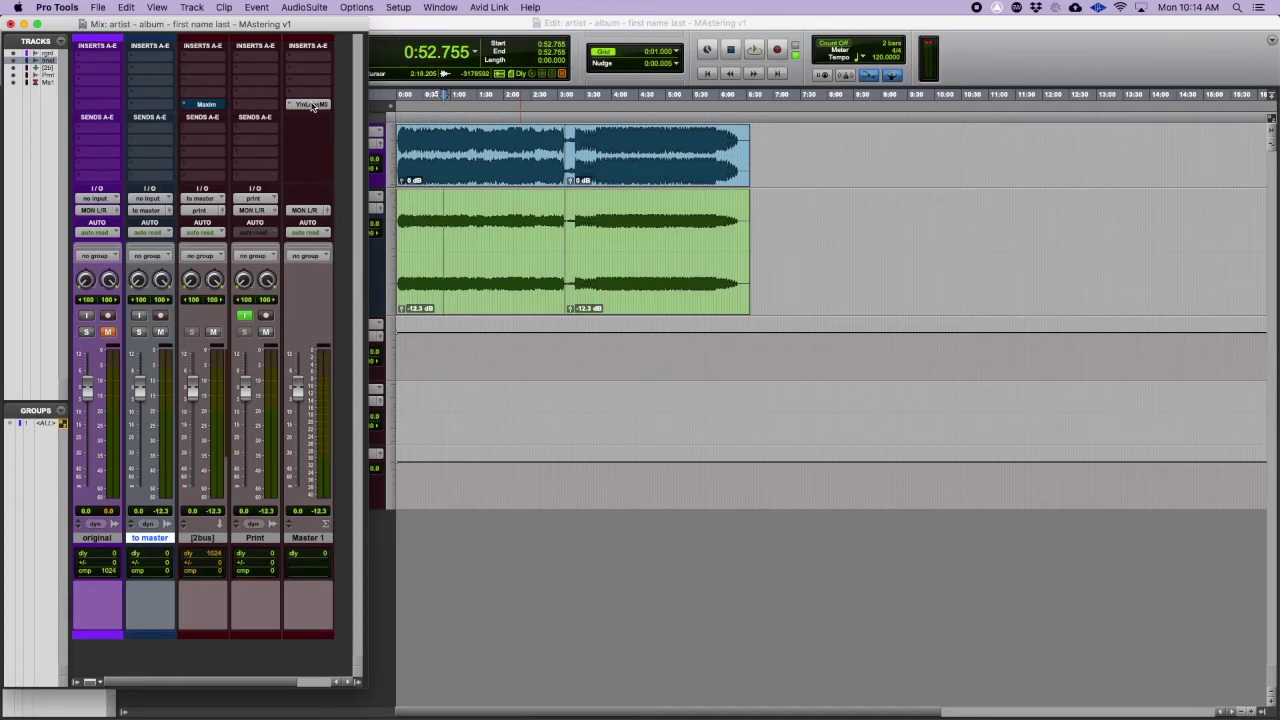
left_click_drag(312, 105, 310, 92)
left_click(310, 106)
mouse_move(352, 106)
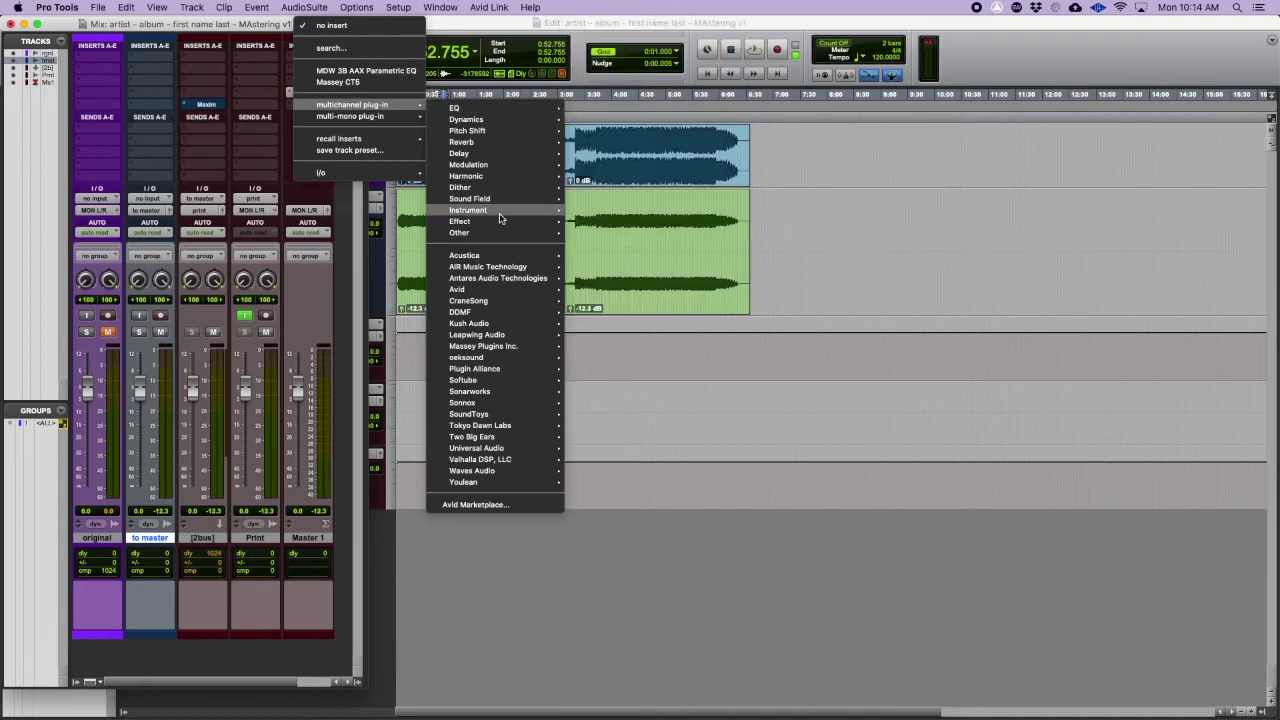
mouse_move(491, 232)
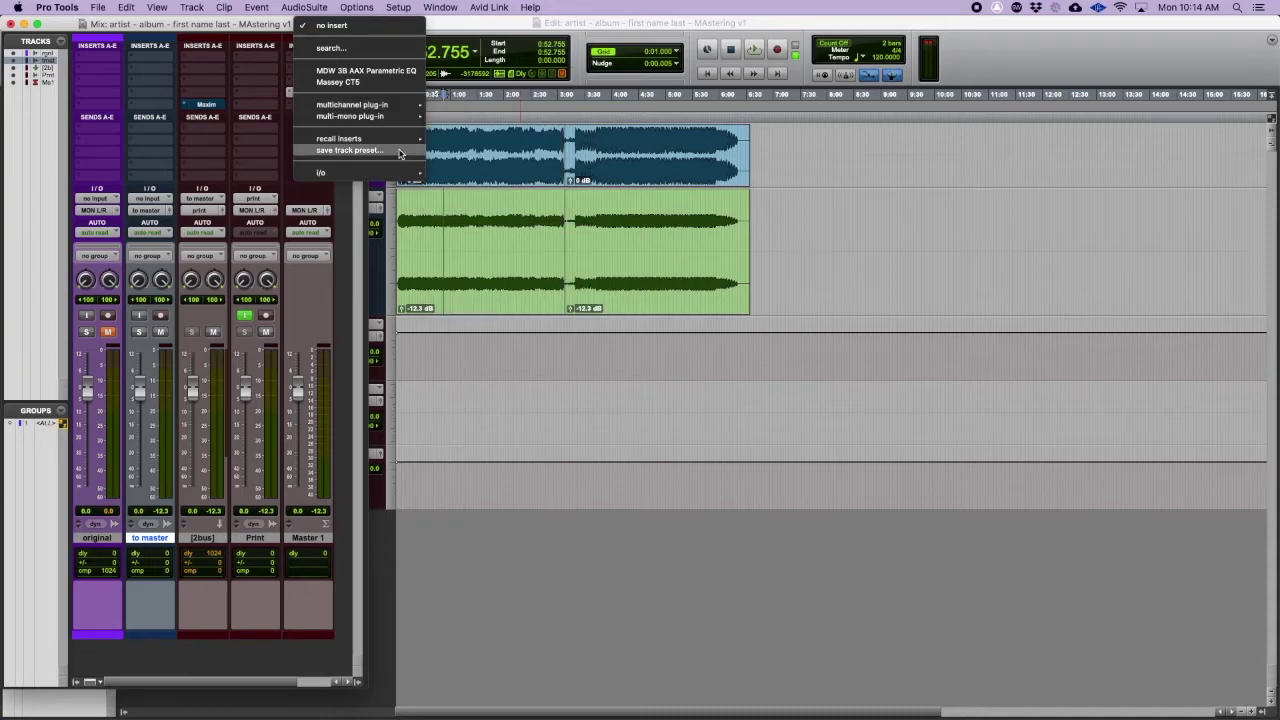
mouse_move(395, 116)
left_click(467, 132)
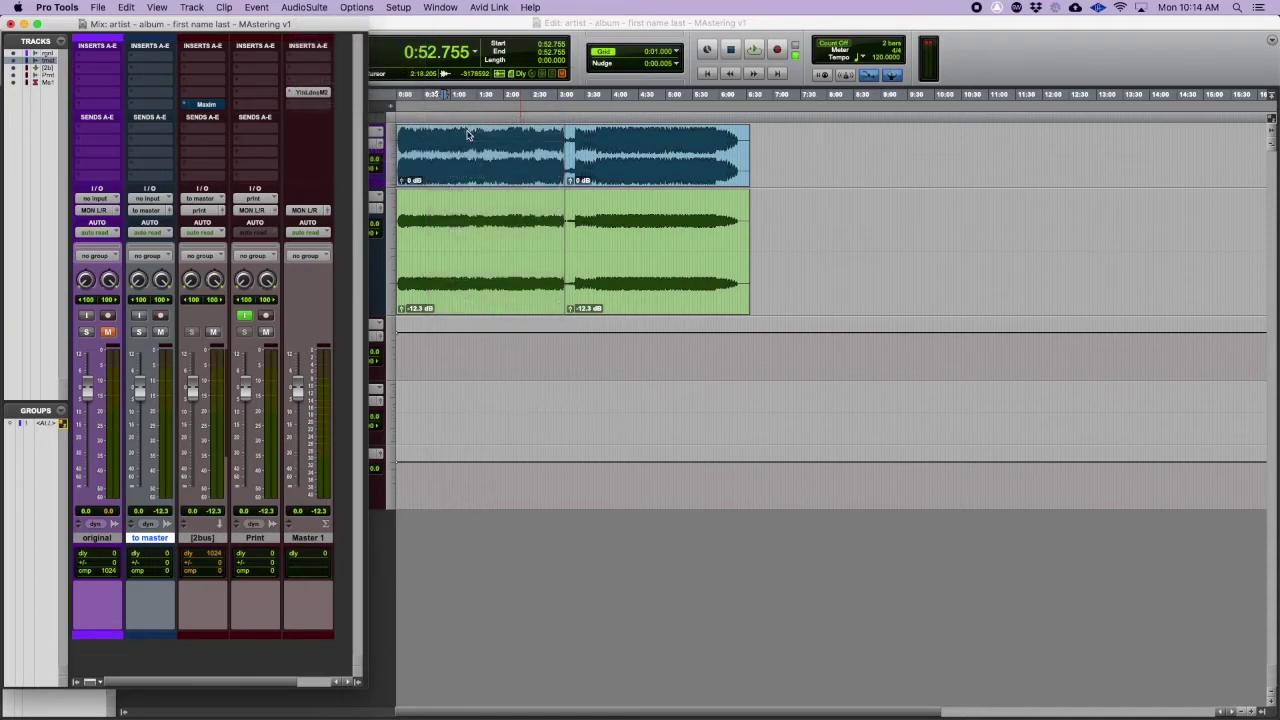
Step: Set the Trim plug-in's gain to -6 dB
left_click(680, 293)
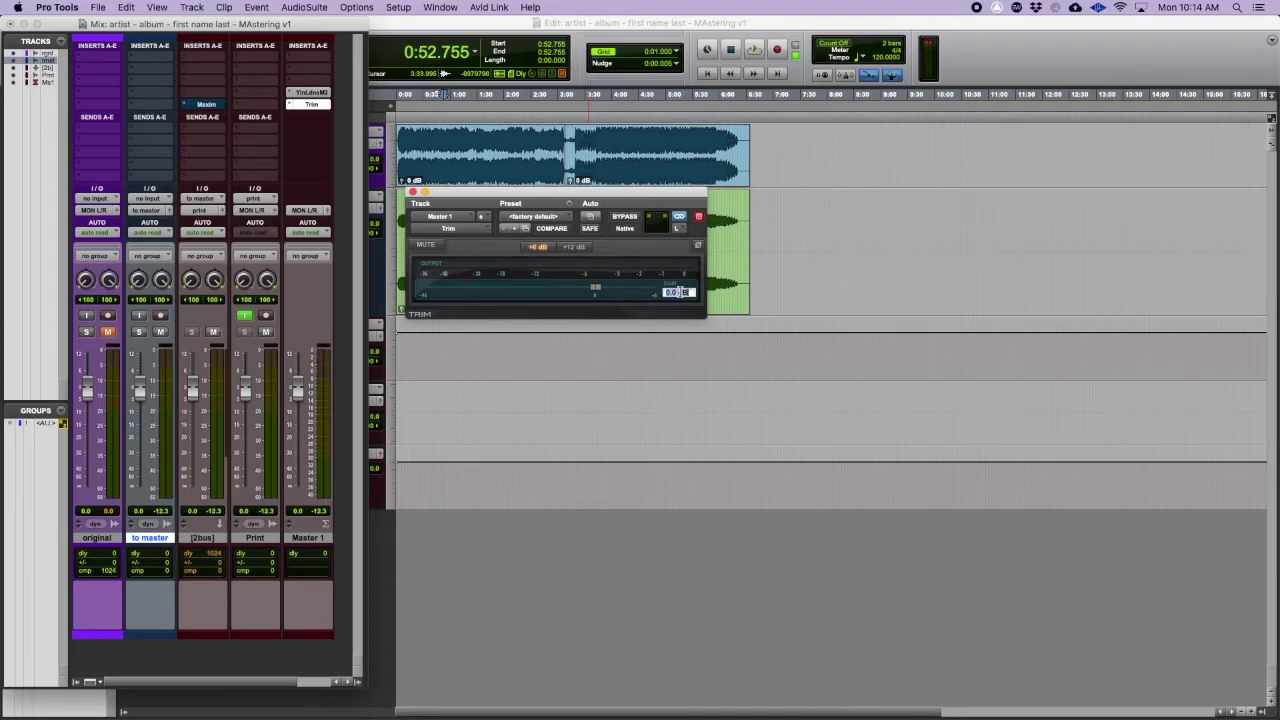
type("-6")
key("Return")
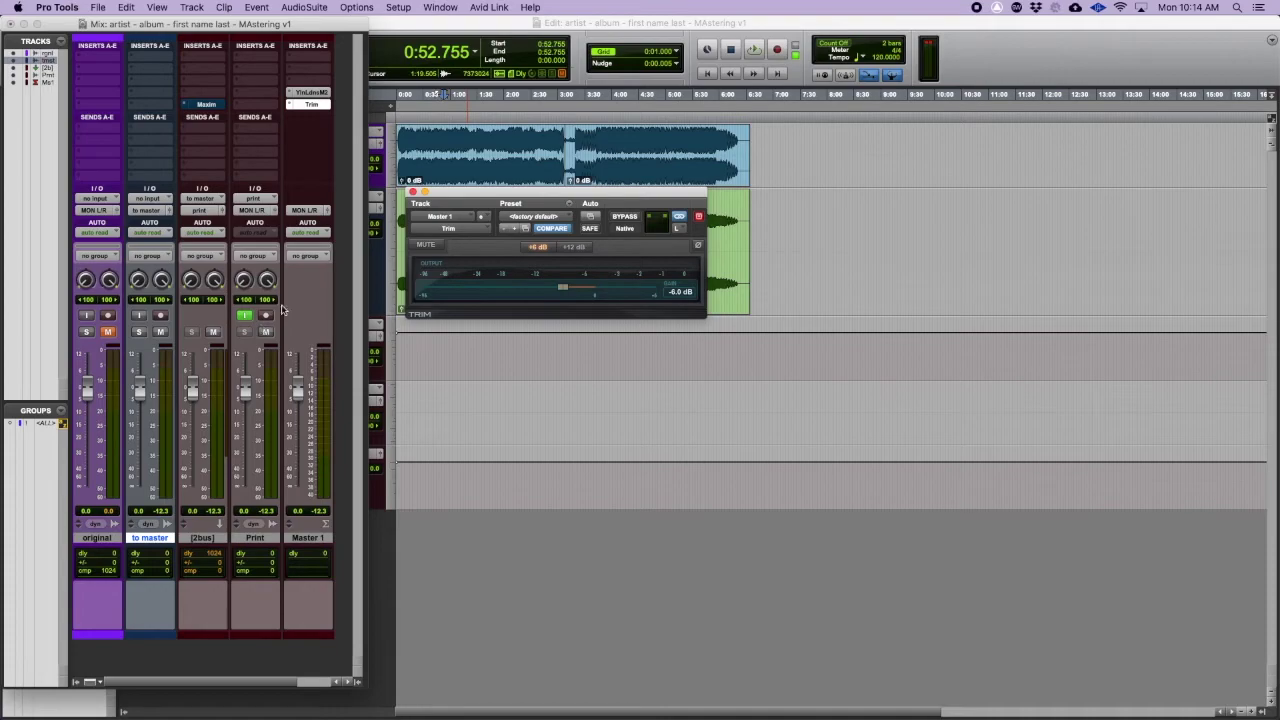
Step: Return to the session start, cancel a first marker attempt, and check both clip names
left_click_drag(418, 195, 841, 185)
left_click(580, 184)
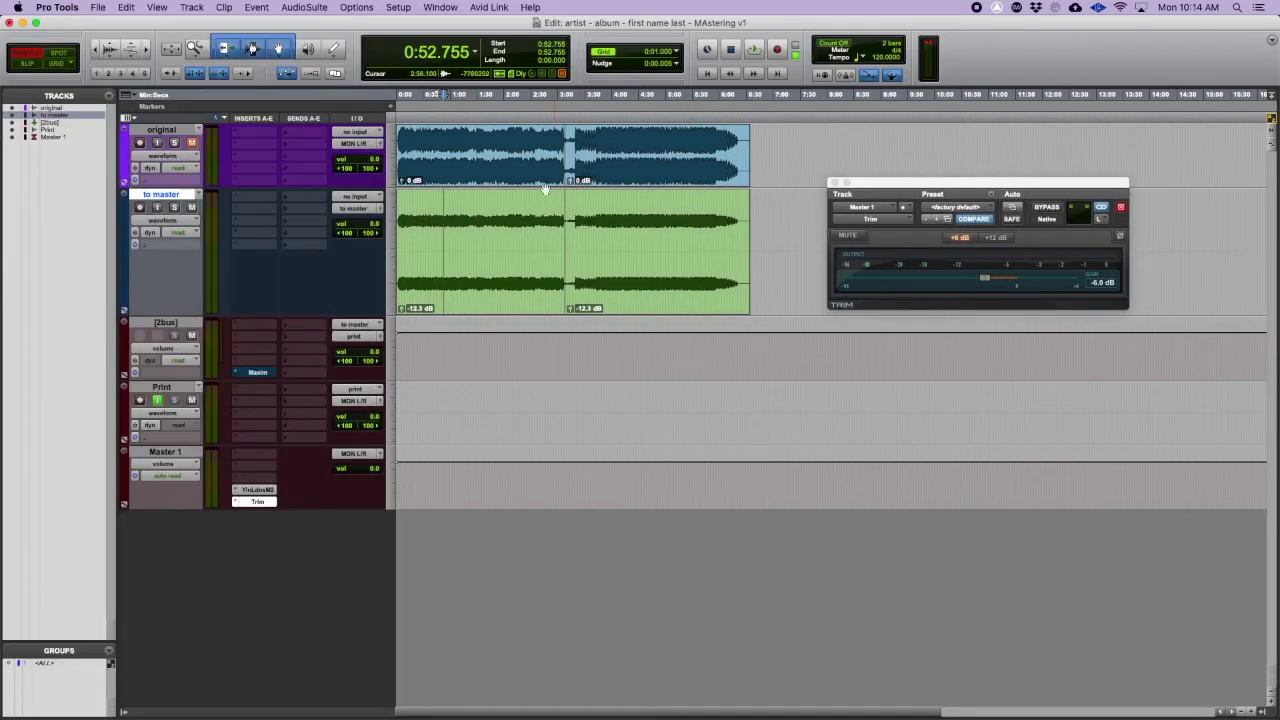
key("Return")
key("KP_Enter")
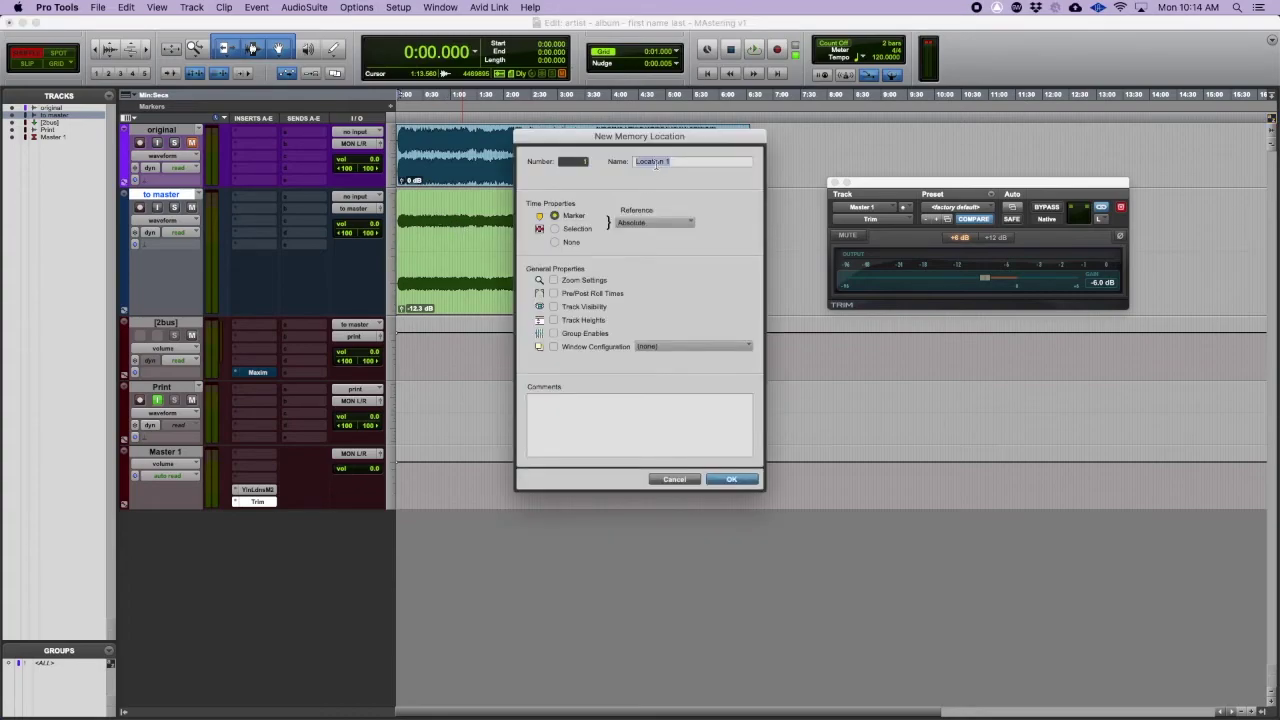
left_click(678, 480)
double_click(476, 180)
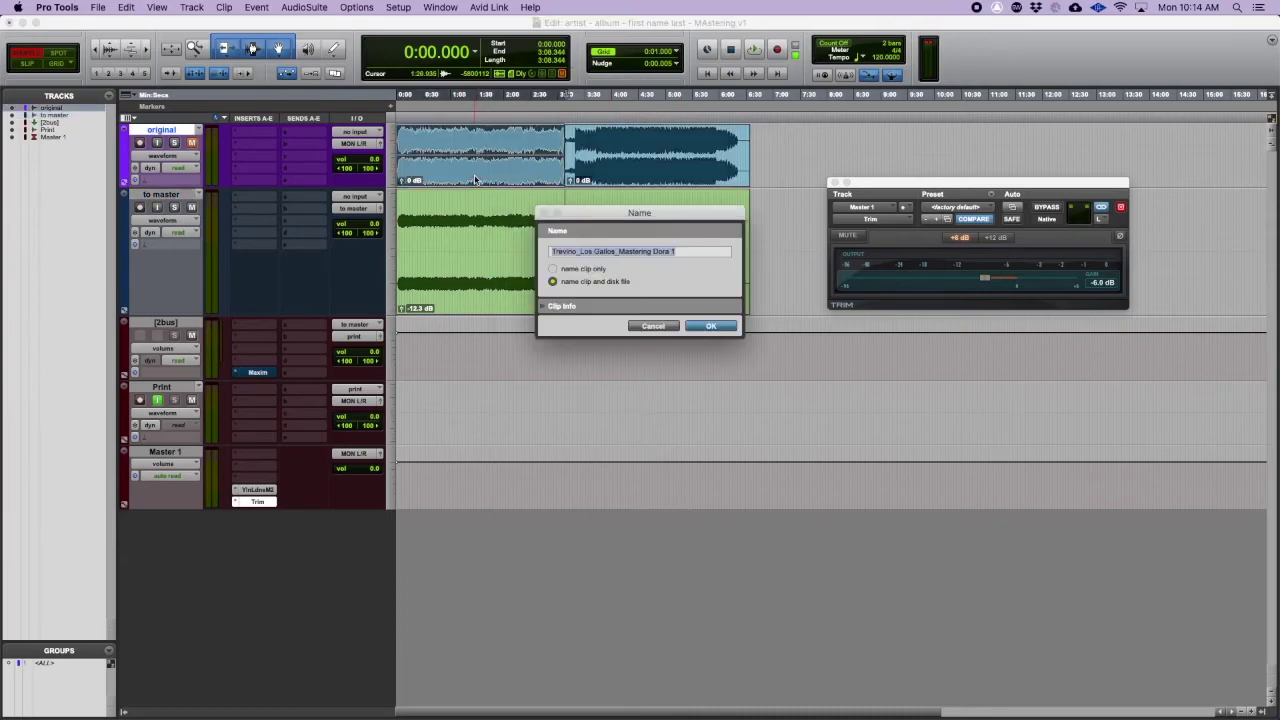
key("Escape")
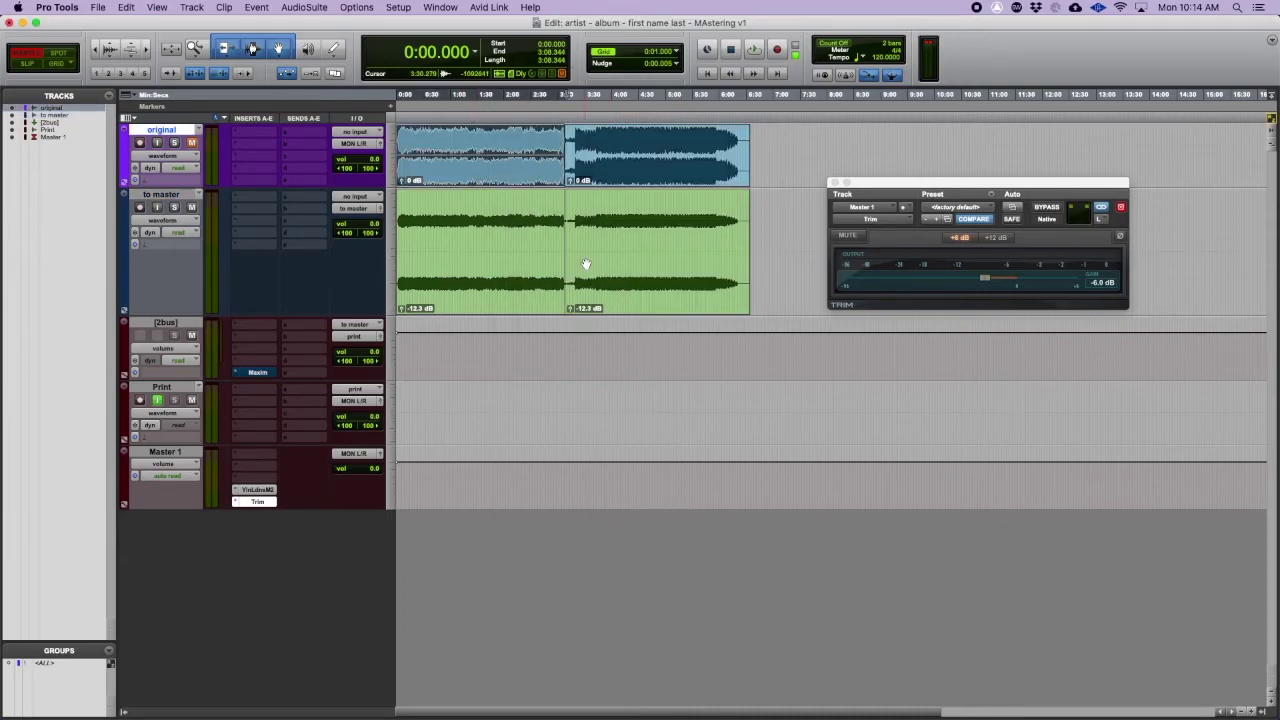
double_click(643, 180)
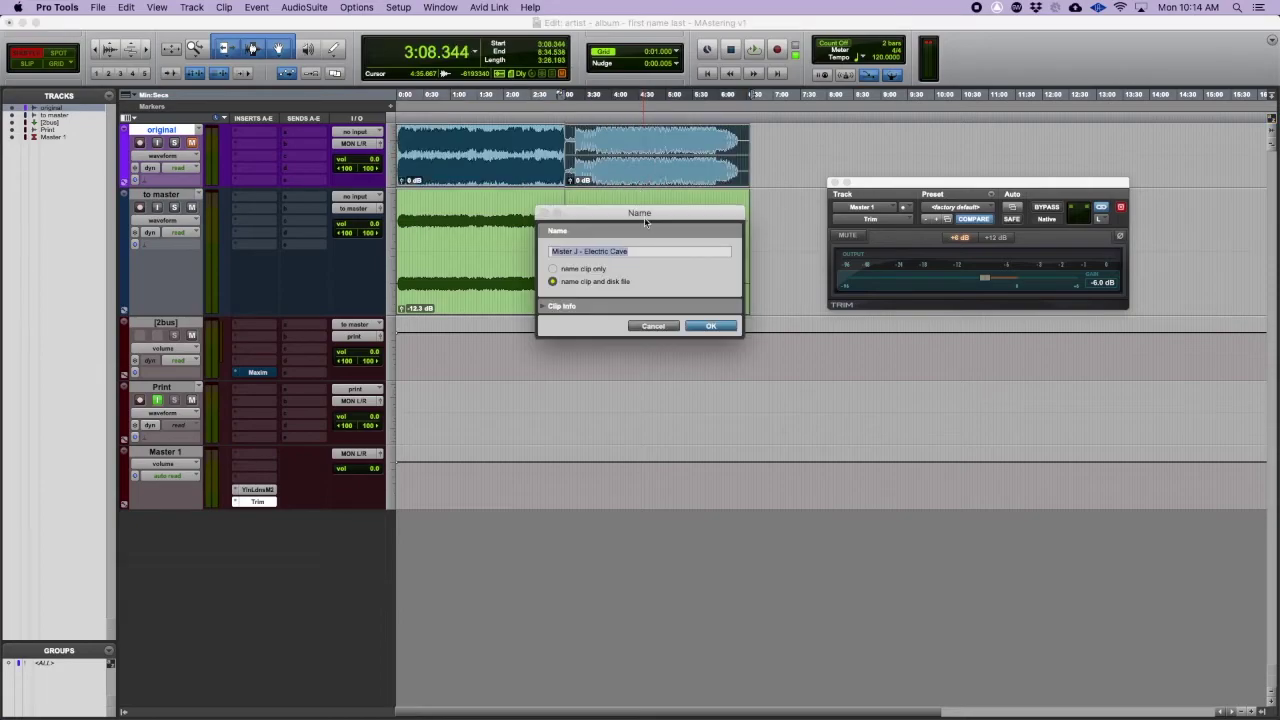
key("Escape")
Step: Create a 'Los Gallos' marker at the session start
key("Return")
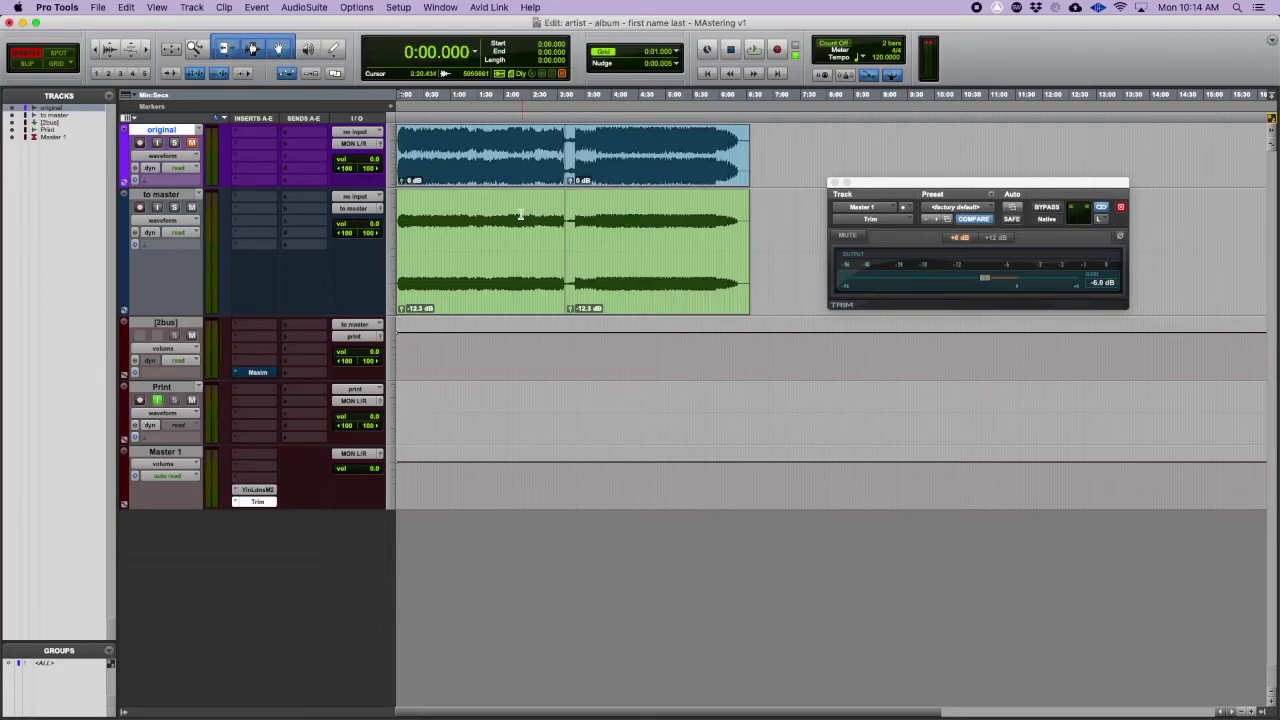
key("KP_Enter")
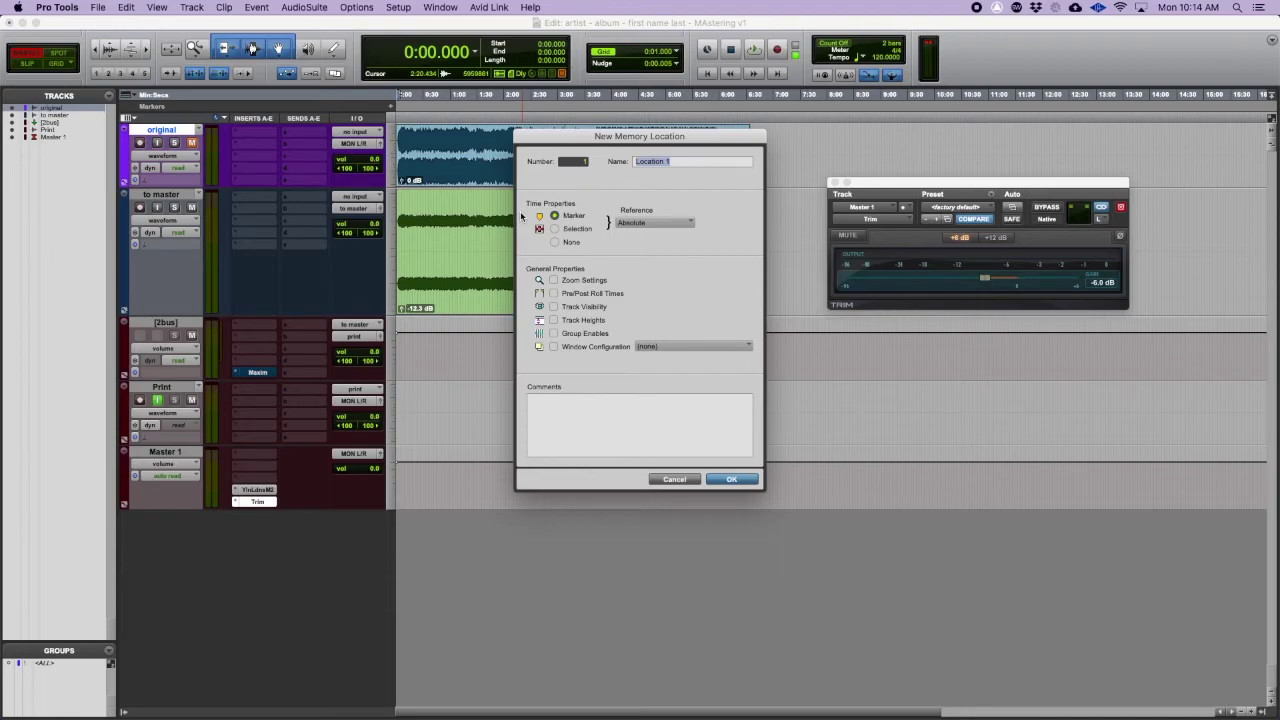
type("Los Gallos")
key("Return")
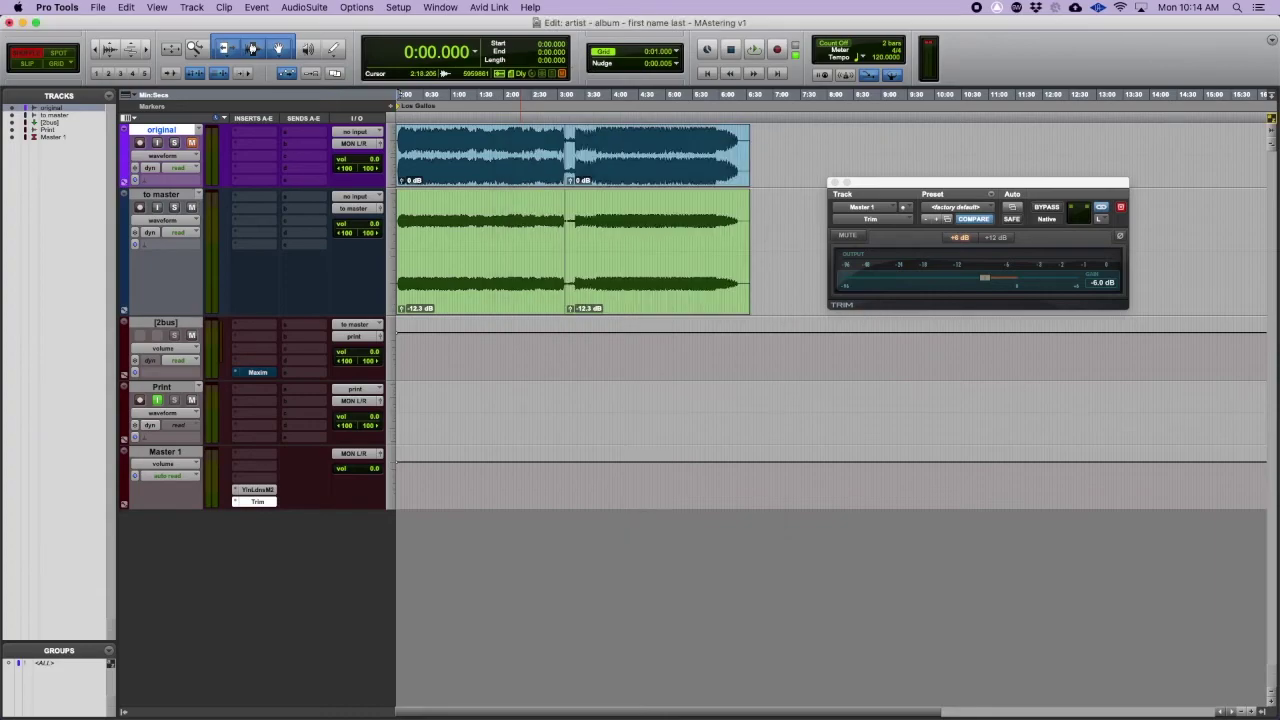
Step: Create an 'Electric Cave' marker at the start of the second clip
left_click(623, 177)
key("KP_Enter")
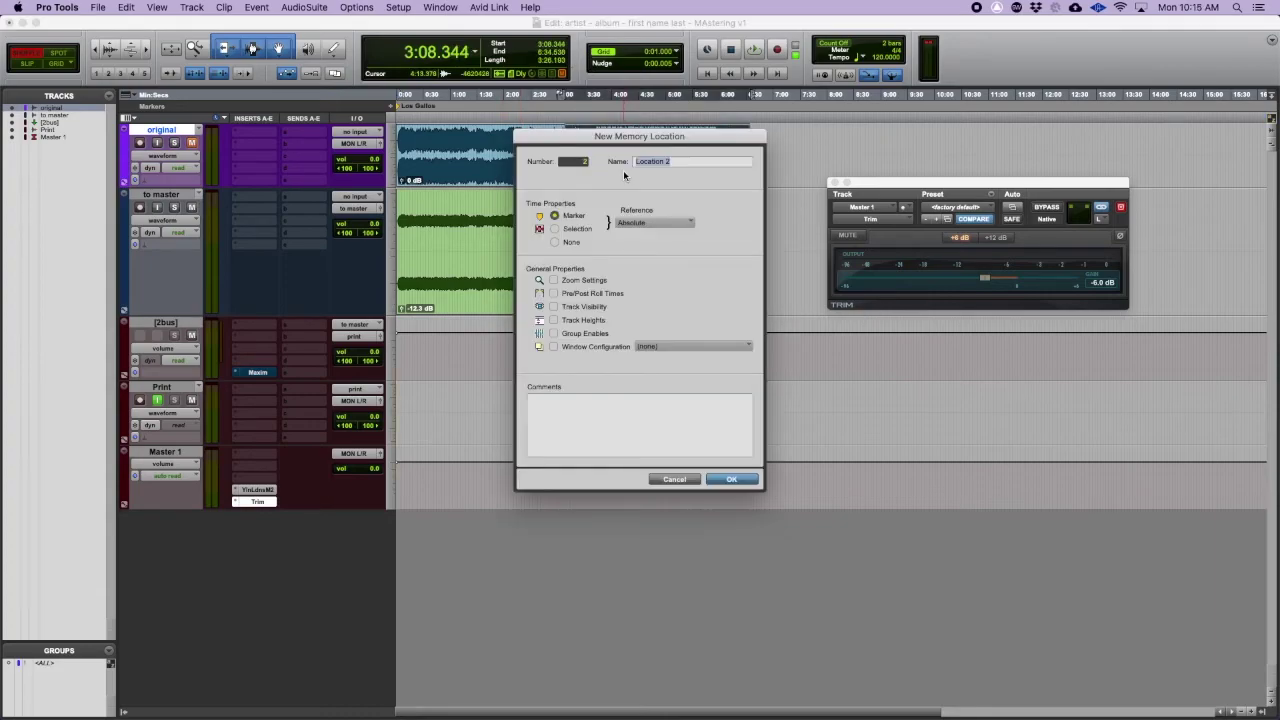
type("Electric Cave")
key("Return")
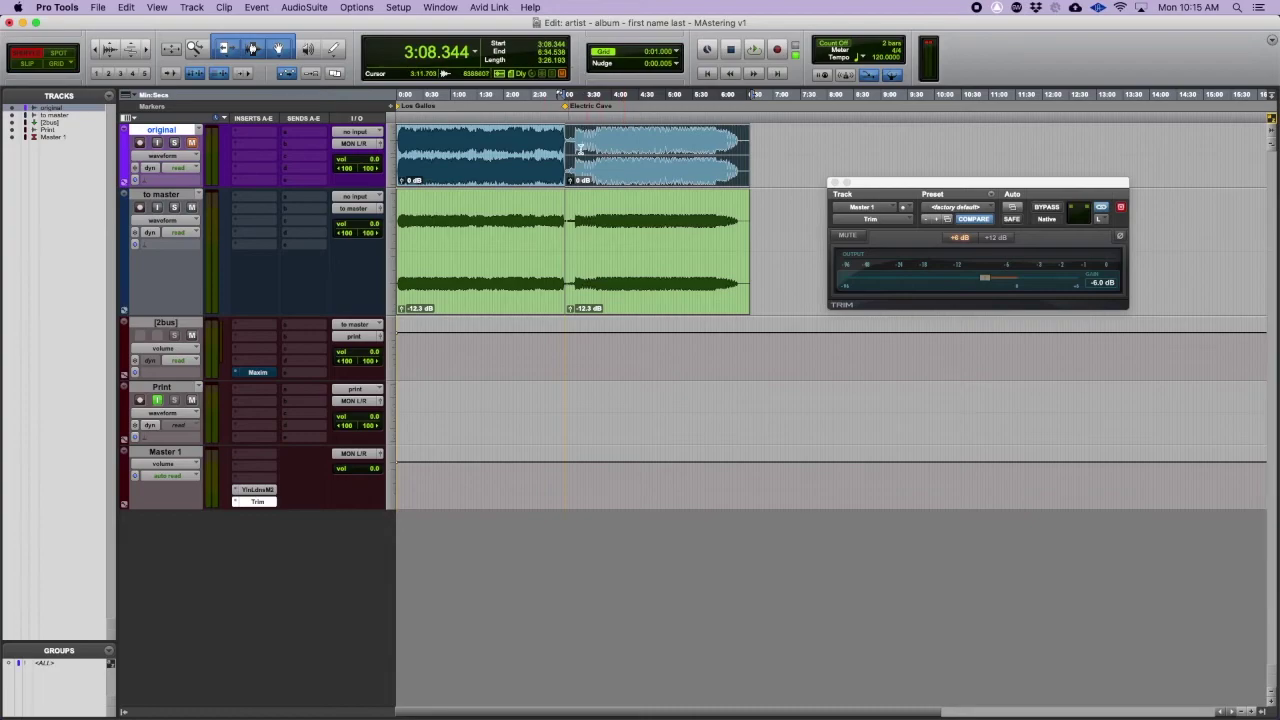
Step: Turn on Always Display Marker Colors in the Display preferences
left_click(60, 7)
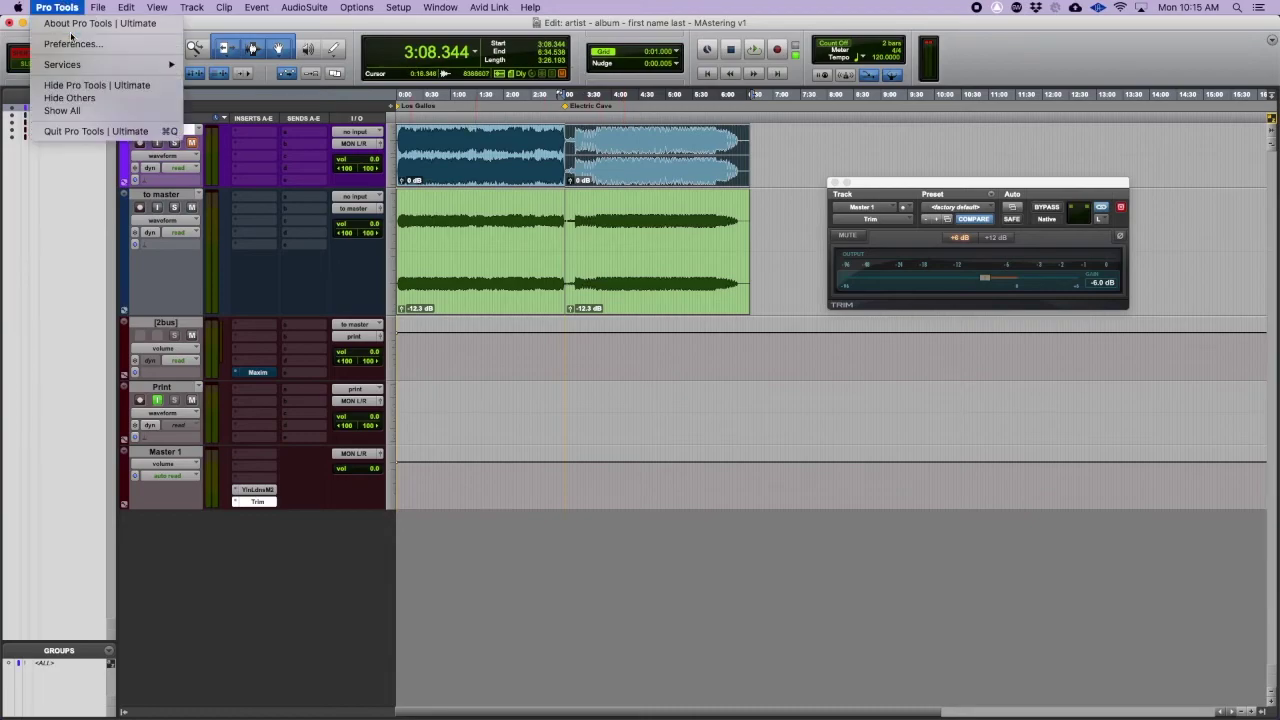
left_click(72, 44)
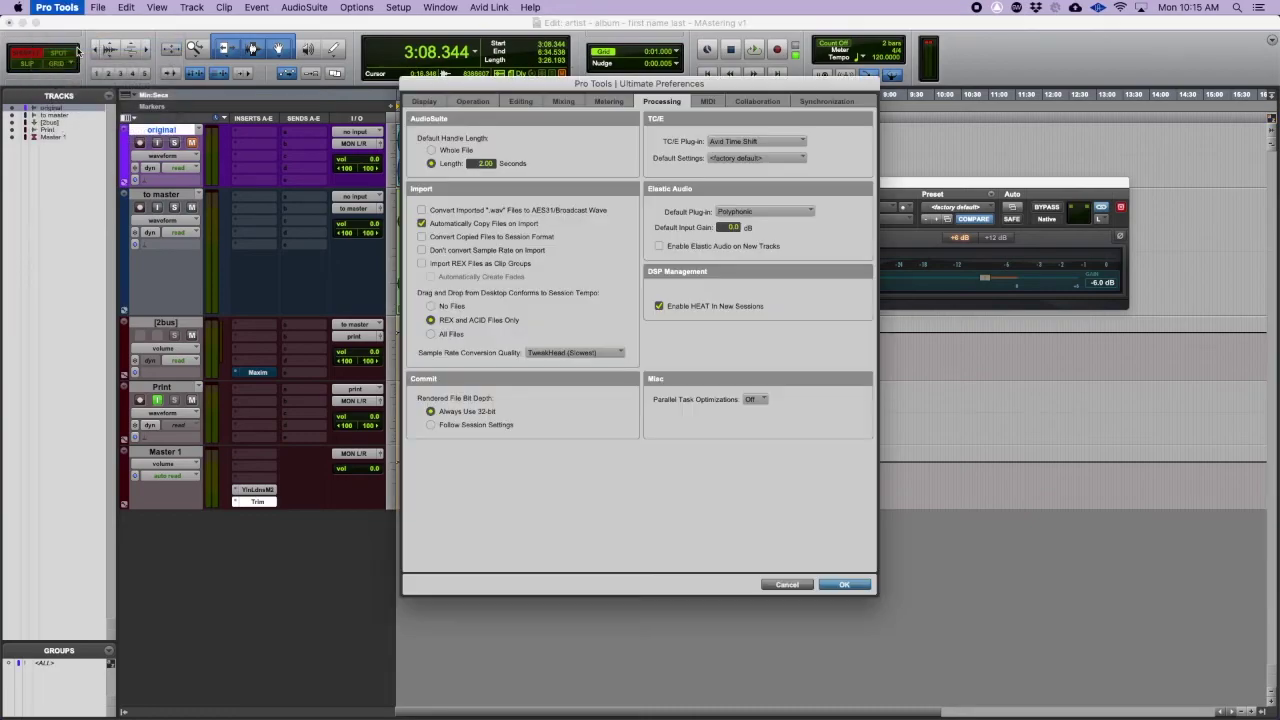
left_click(426, 101)
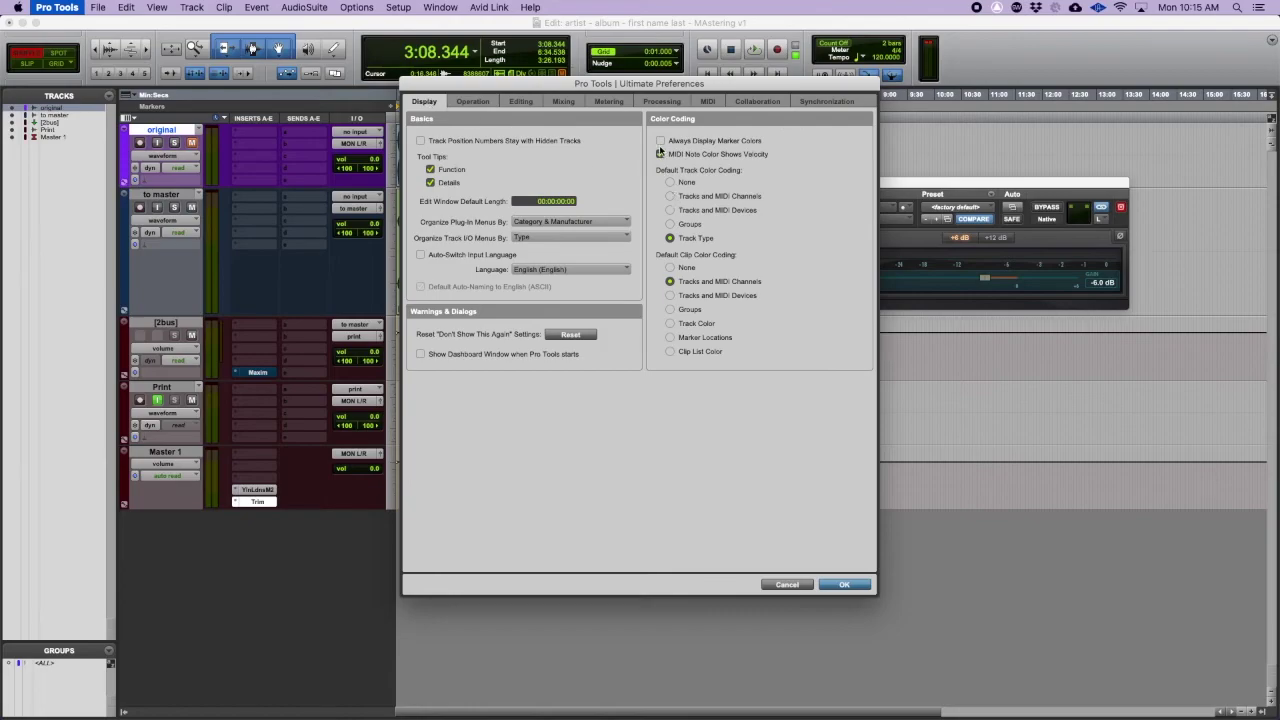
left_click_drag(650, 80, 642, 196)
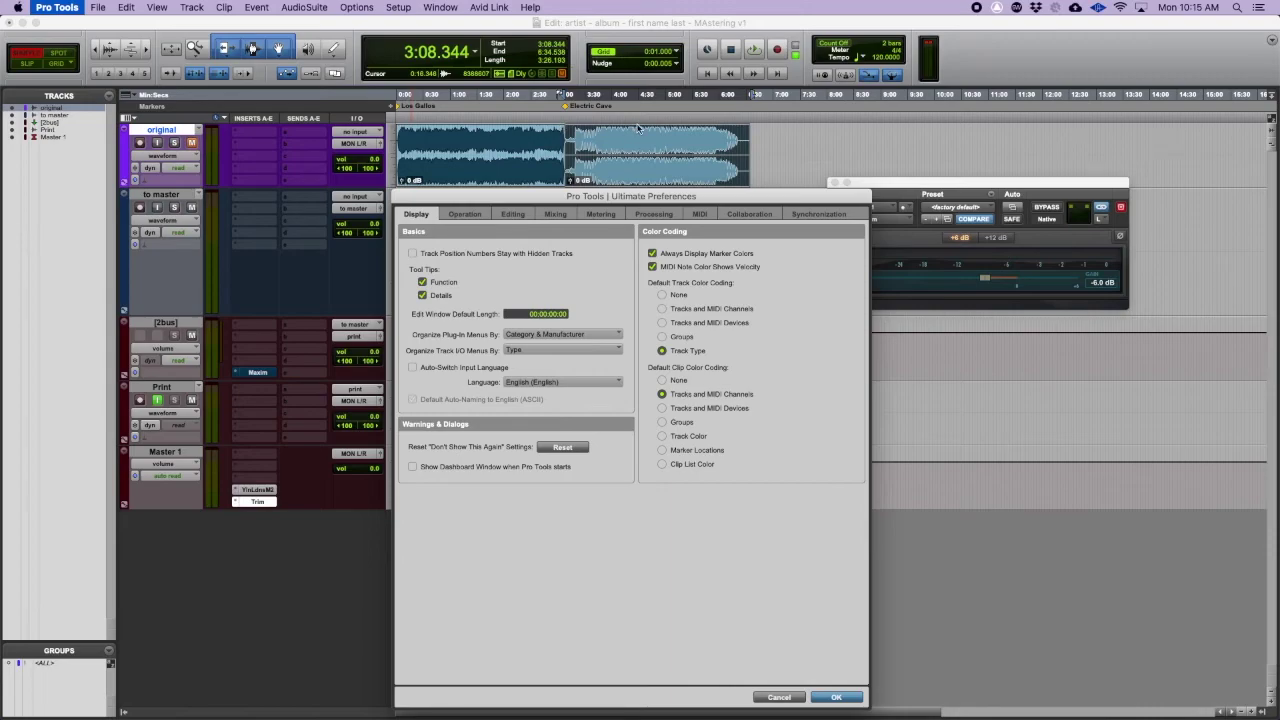
left_click(838, 697)
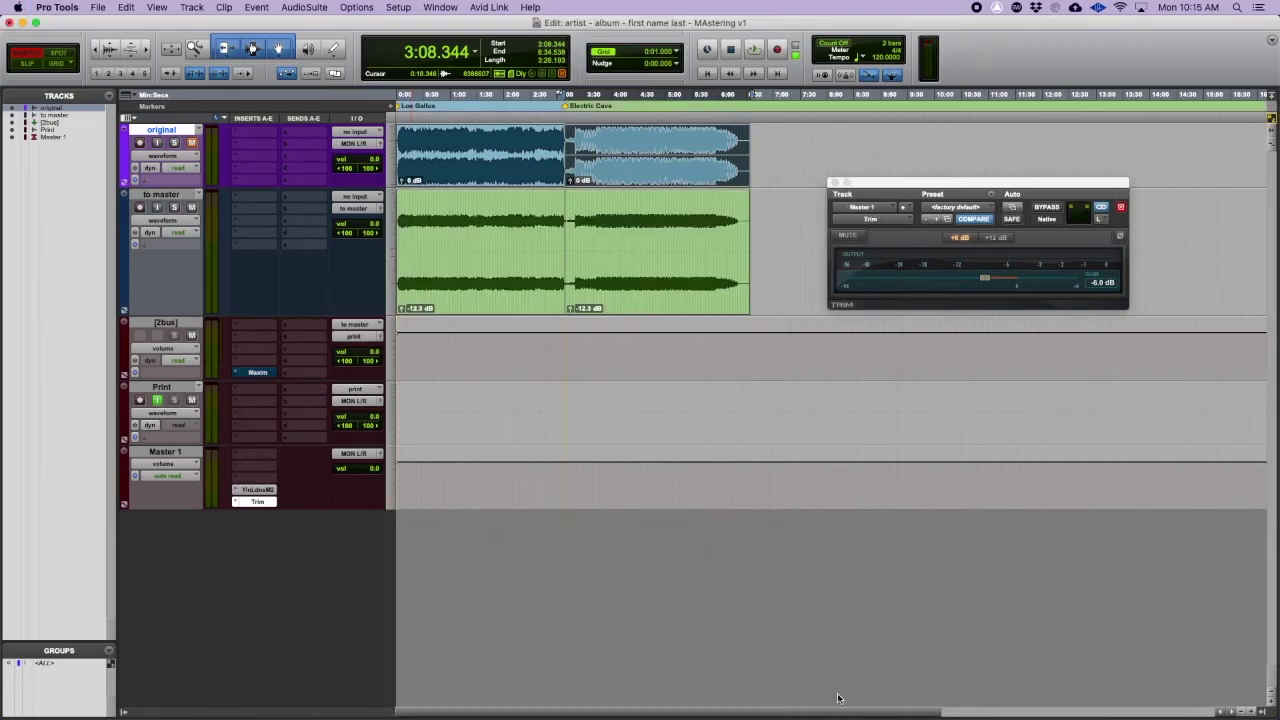
Step: Set Default Clip Color Coding to Track Color in preferences
left_click(57, 7)
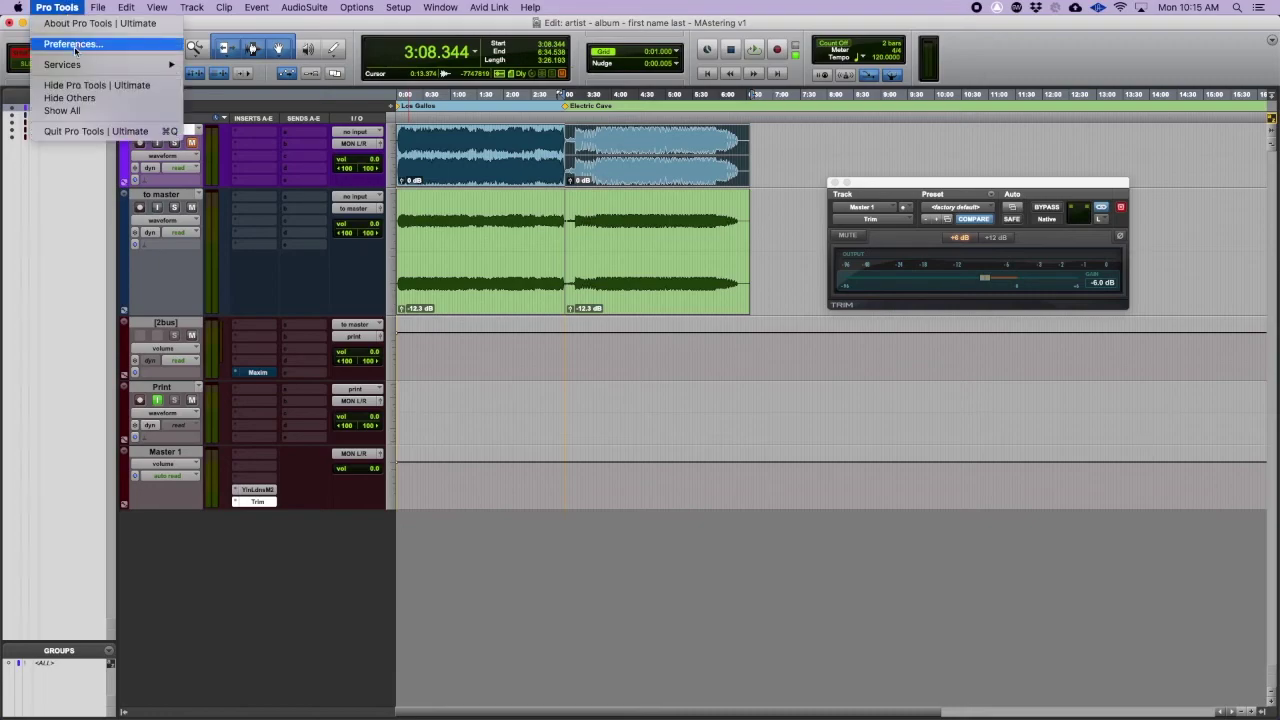
left_click(57, 40)
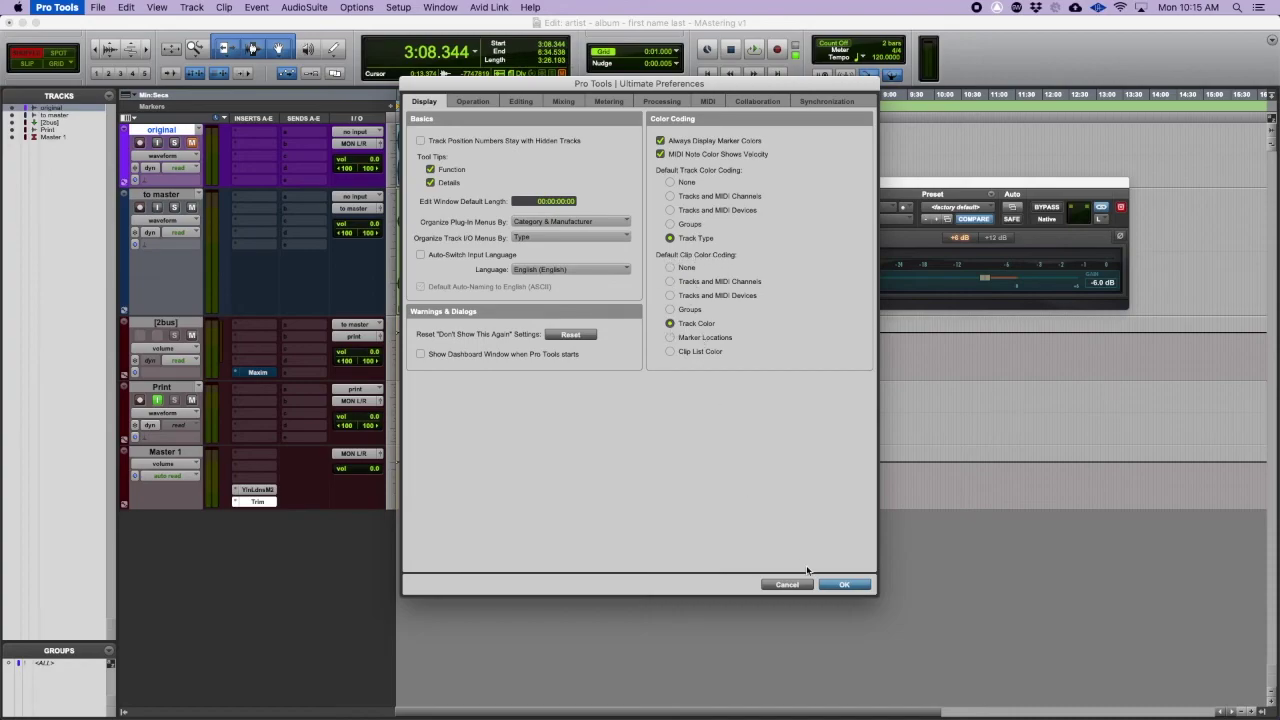
left_click(842, 585)
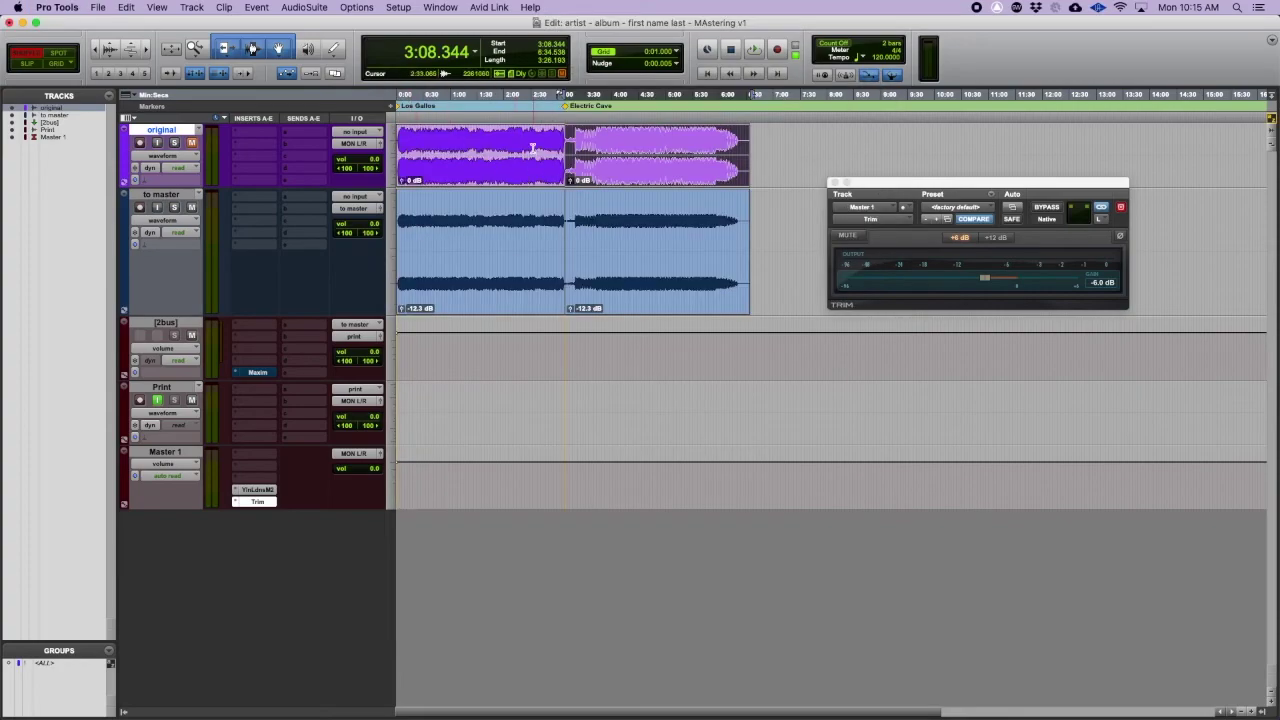
Step: Show the Youlean meter on Master 1, play from near 4:18, then stop playback
mouse_move(617, 154)
left_mouse_down()
mouse_move(593, 154)
mouse_move(636, 153)
left_mouse_up()
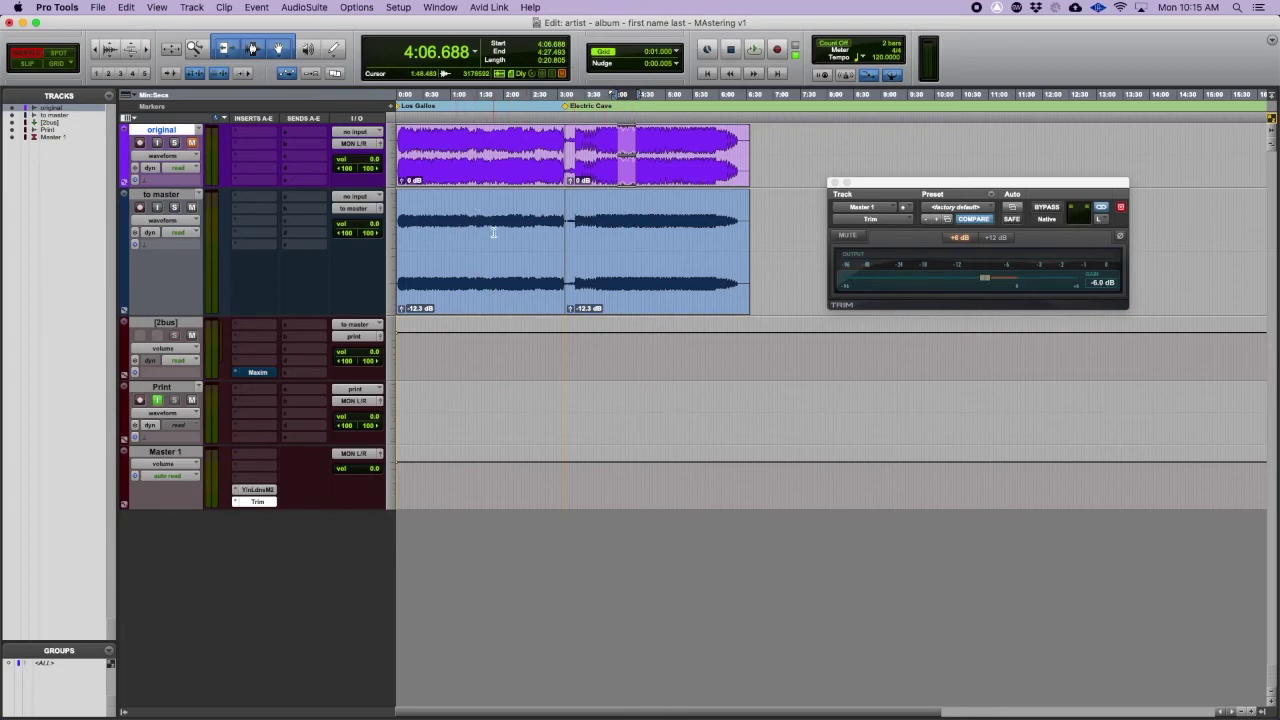
left_click(261, 488)
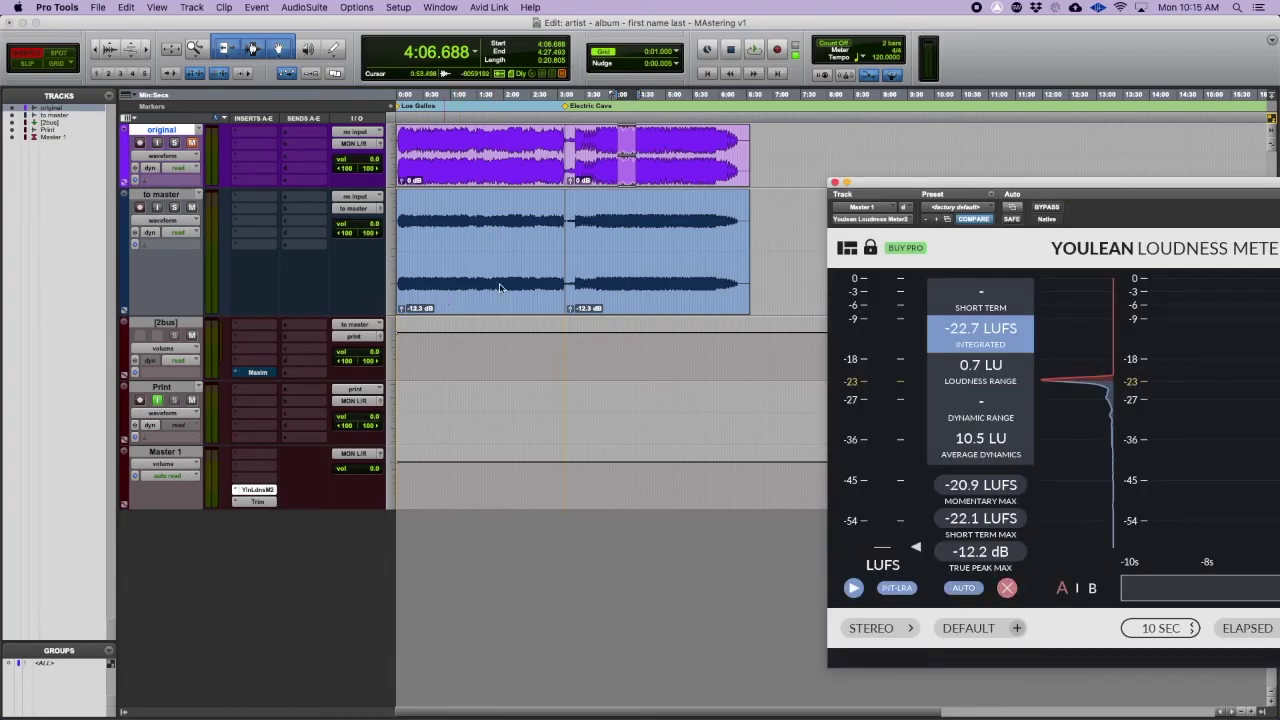
left_click(628, 226)
key("space")
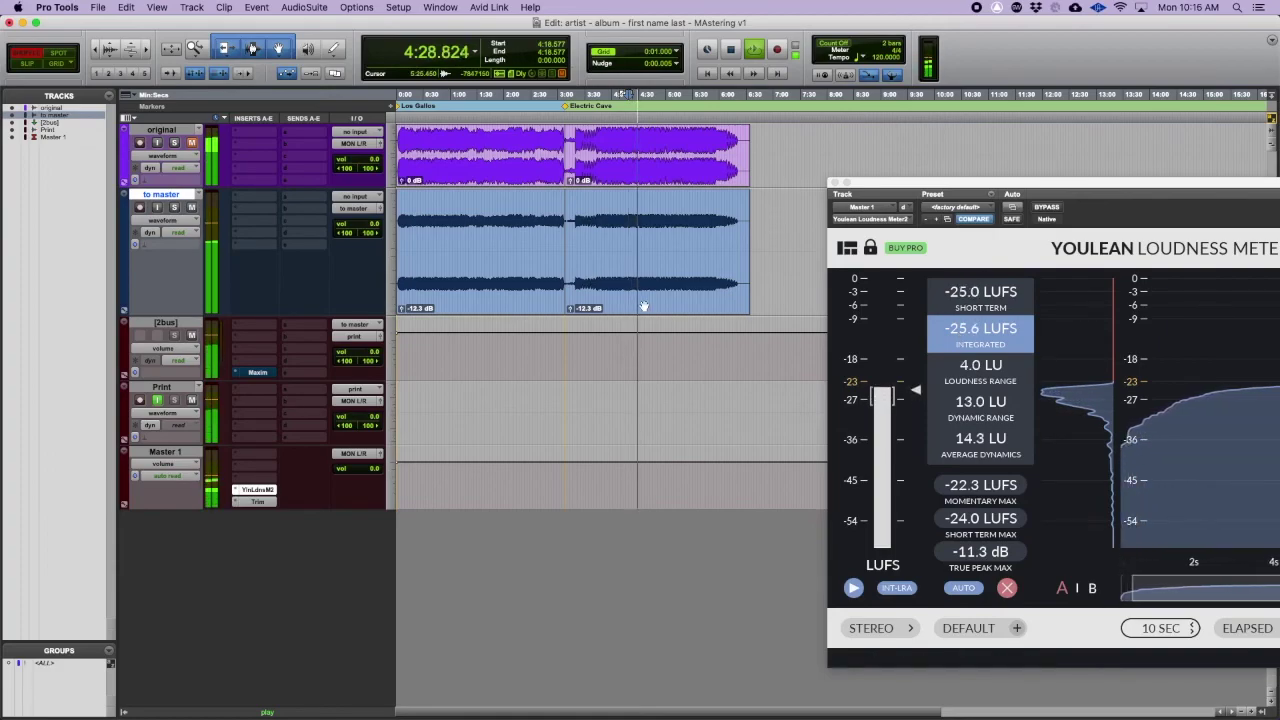
right_click(215, 247)
left_click(208, 250)
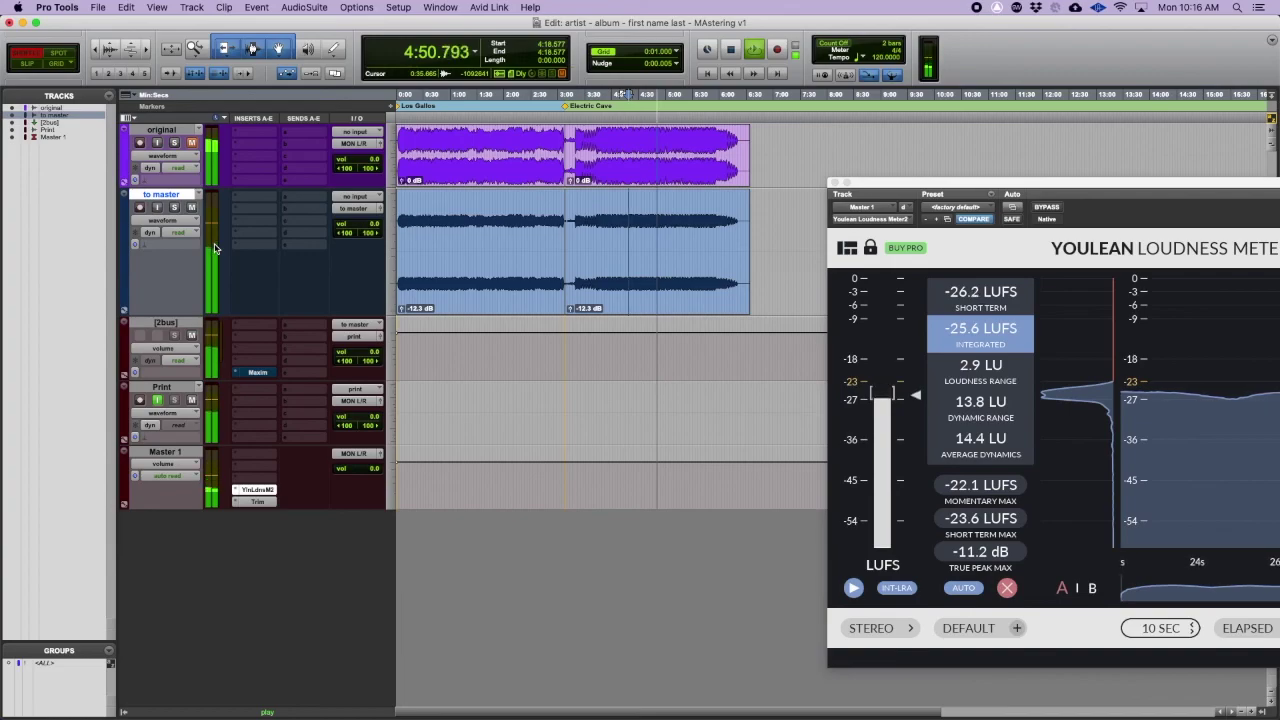
key("space")
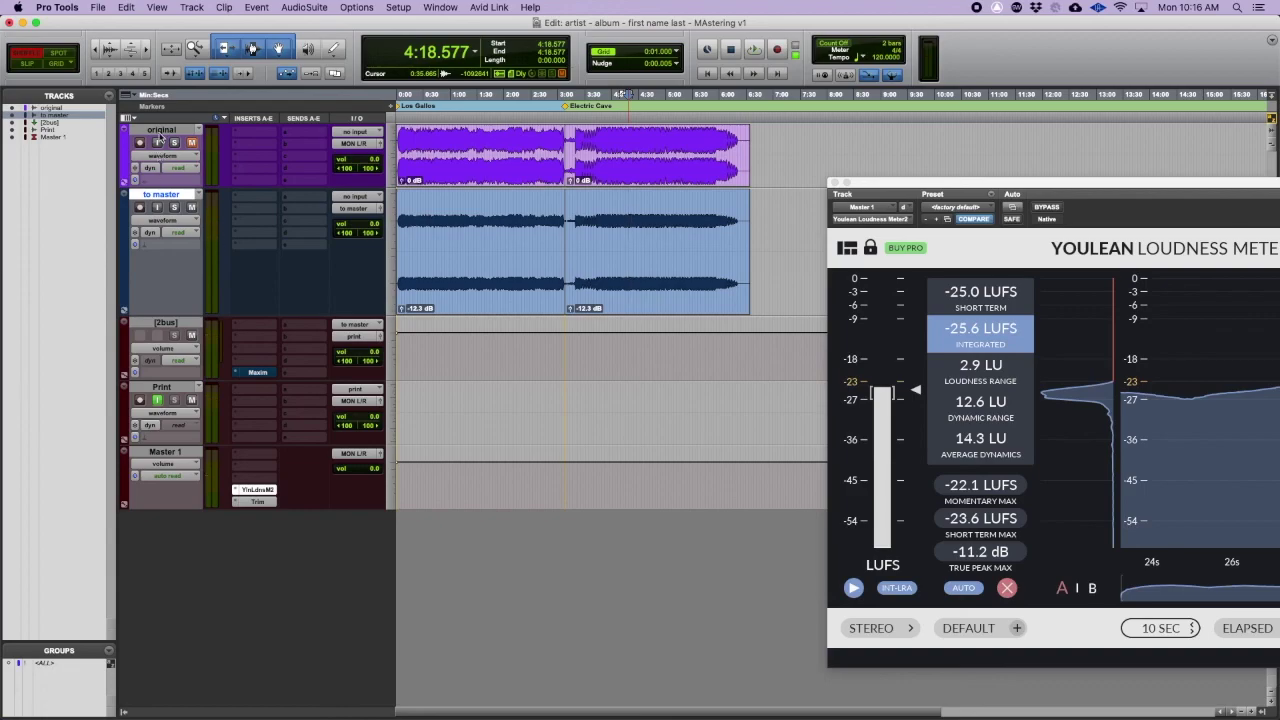
Step: Add the original track to the selection alongside the to master track
left_click(161, 131, "shift")
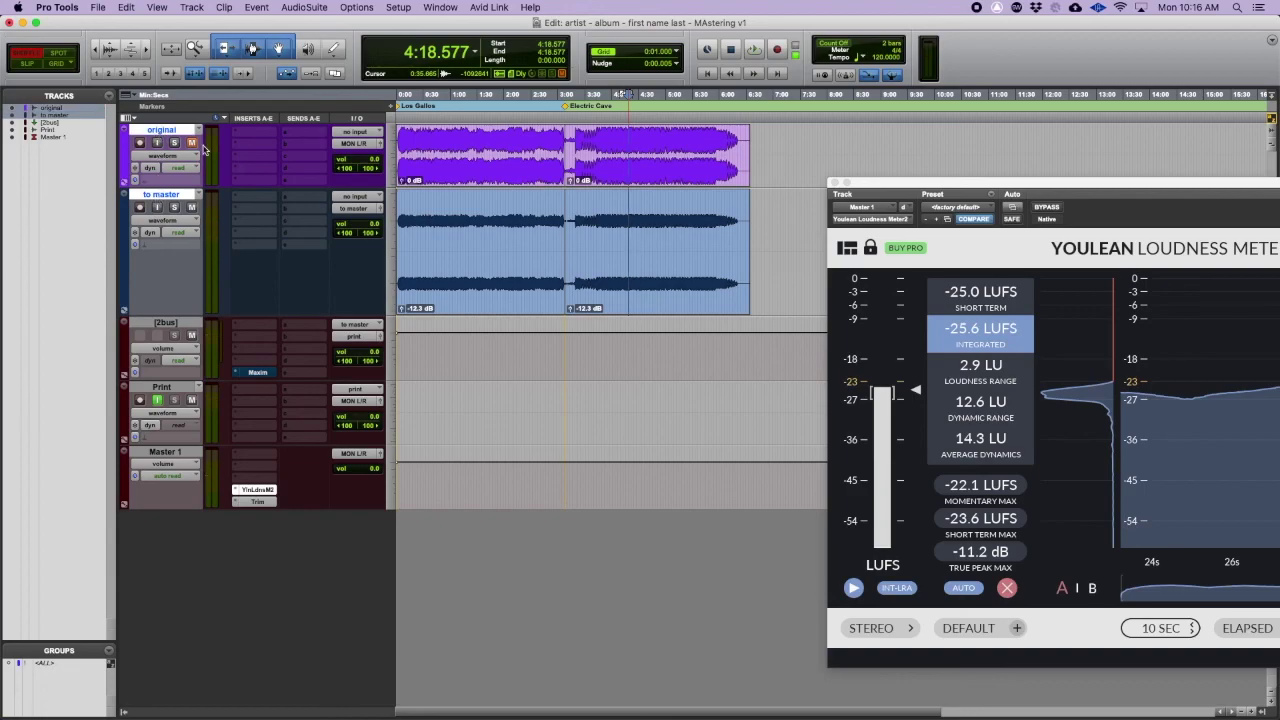